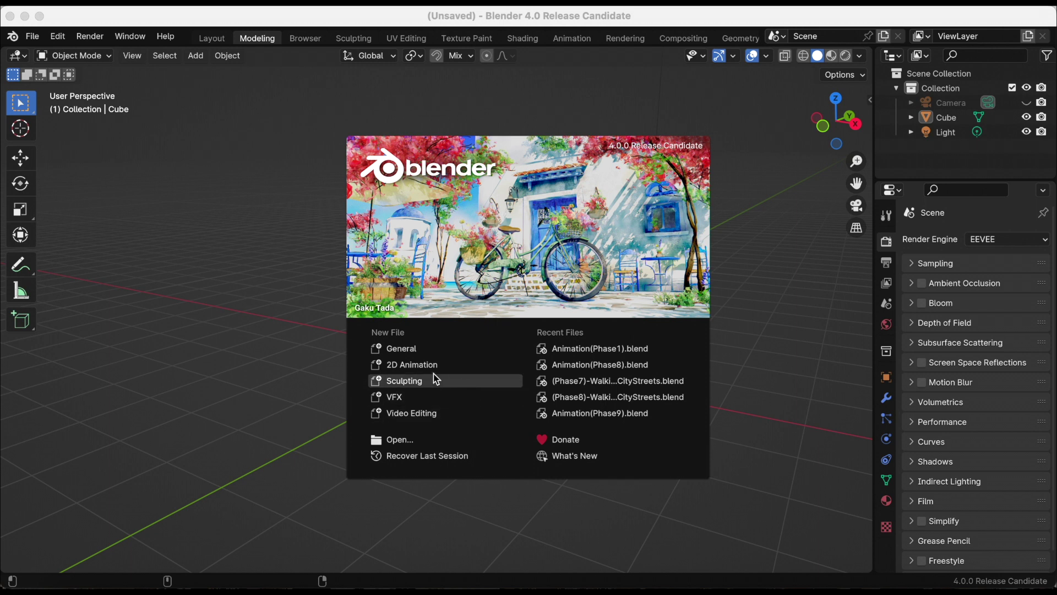
- Start a new 2D Animation file and pick the Marker Chisel brush at 150 px radius
{"action": "left_click", "coordinate": [432, 365]}
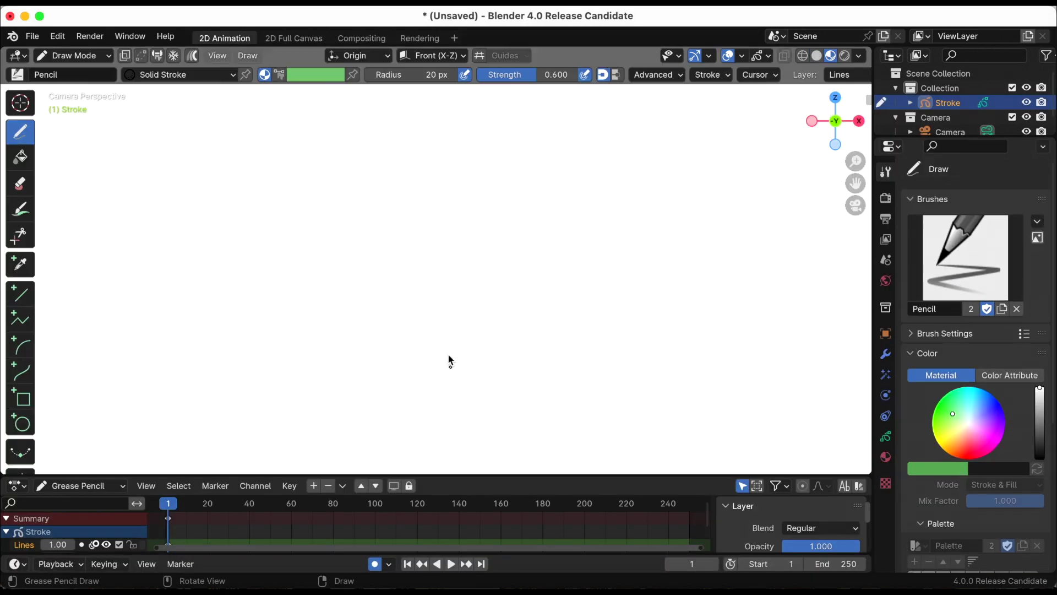
{"action": "left_click", "coordinate": [26, 77]}
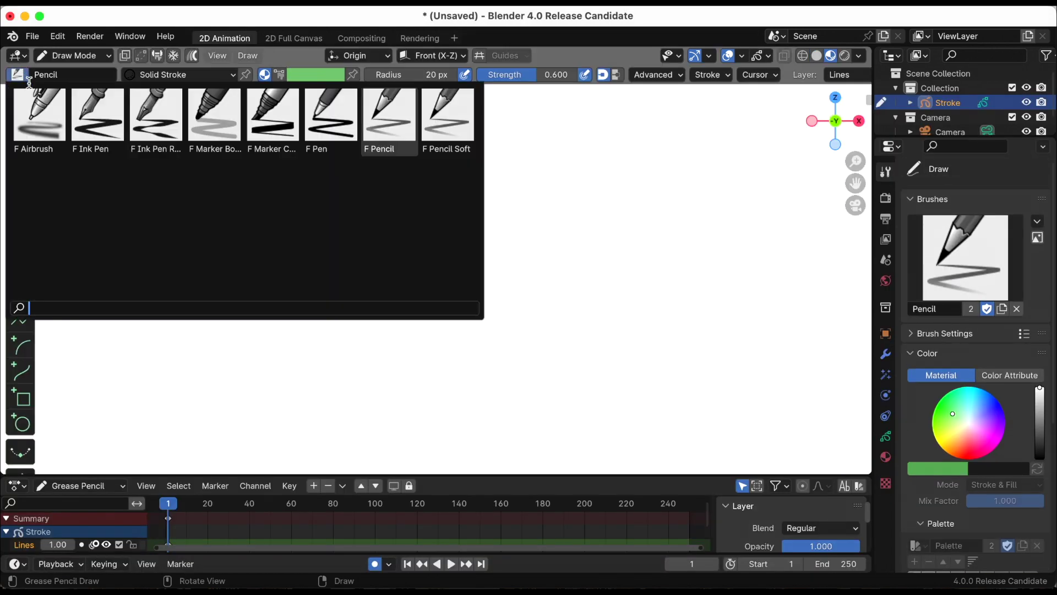
{"action": "left_click", "coordinate": [274, 122]}
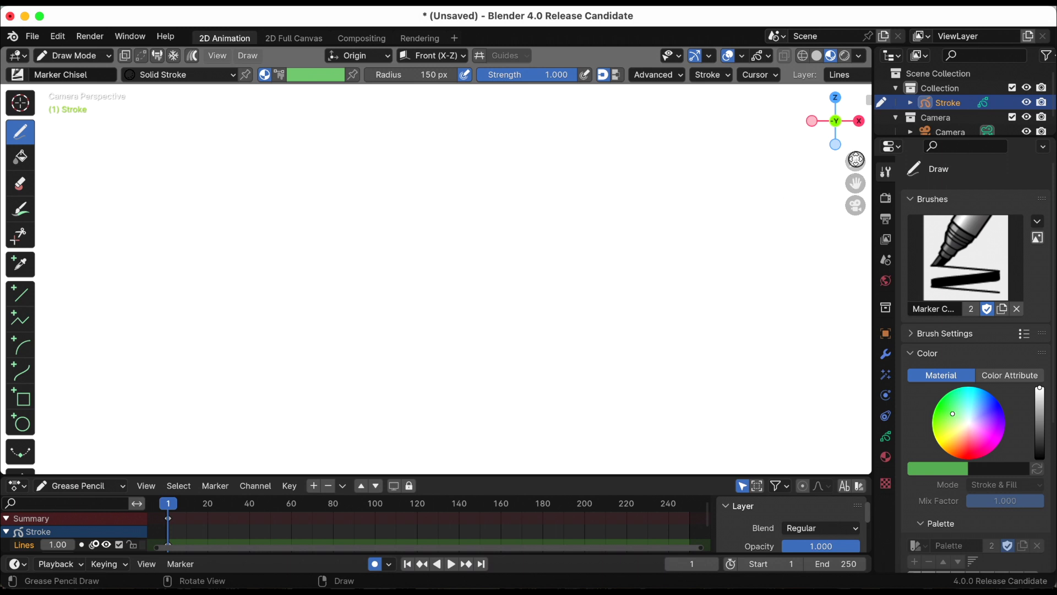
{"action": "mouse_move", "coordinate": [855, 161]}
{"action": "left_mouse_down"}
{"action": "mouse_move", "coordinate": [840, 202]}
{"action": "mouse_move", "coordinate": [865, 199]}
{"action": "left_mouse_up"}
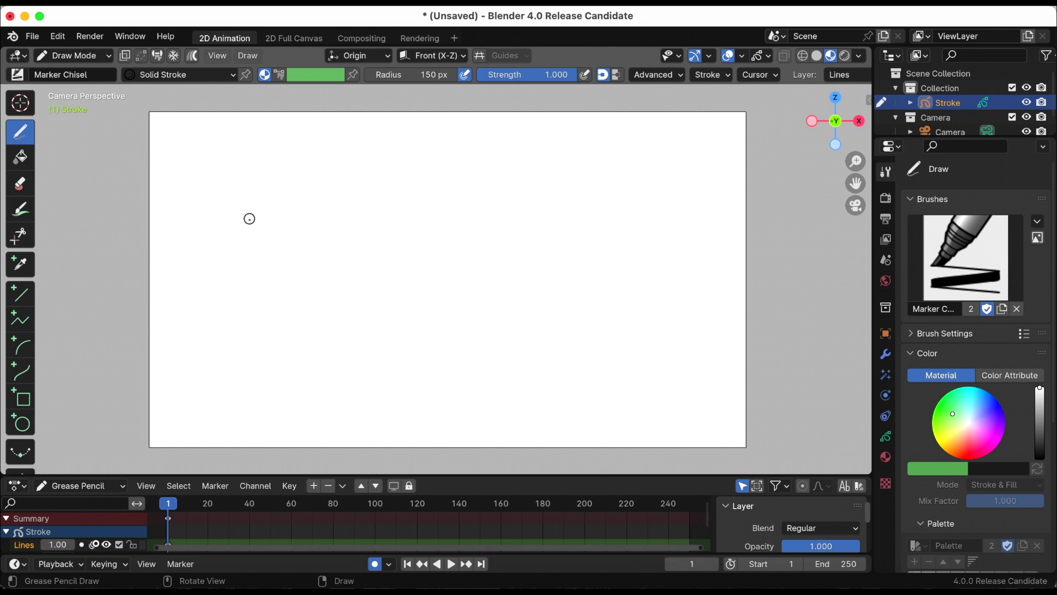
- Draw a black triangle outline on the canvas' left at frame 1, then go to frame 35
{"action": "mouse_move", "coordinate": [255, 195]}
{"action": "left_mouse_down"}
{"action": "mouse_move", "coordinate": [186, 326]}
{"action": "mouse_move", "coordinate": [334, 310]}
{"action": "mouse_move", "coordinate": [344, 298]}
{"action": "left_mouse_up"}
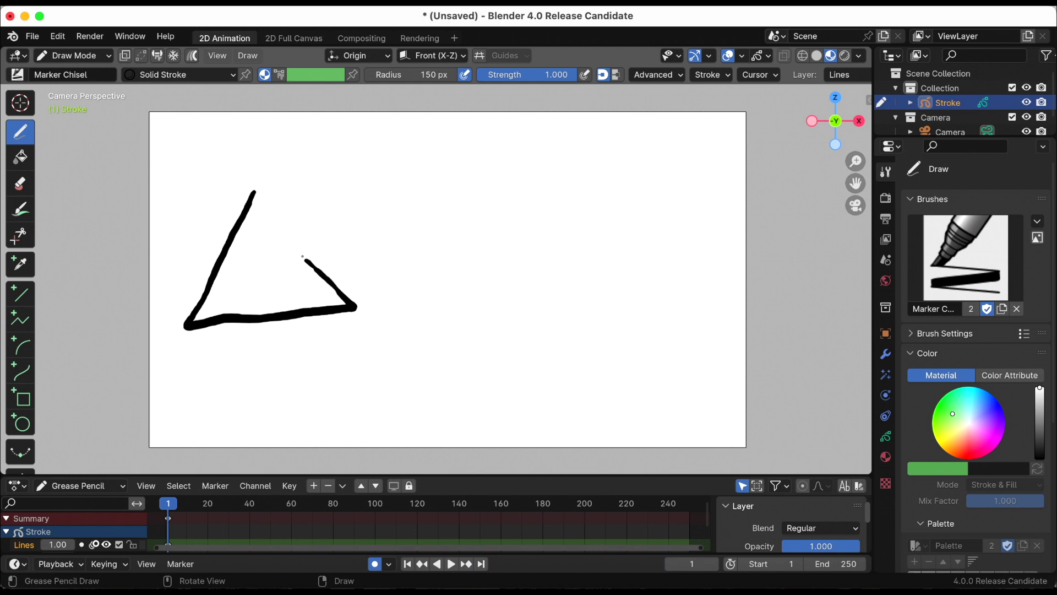
{"action": "scroll", "coordinate": [265, 550], "scroll_direction": "up", "scroll_amount": 5}
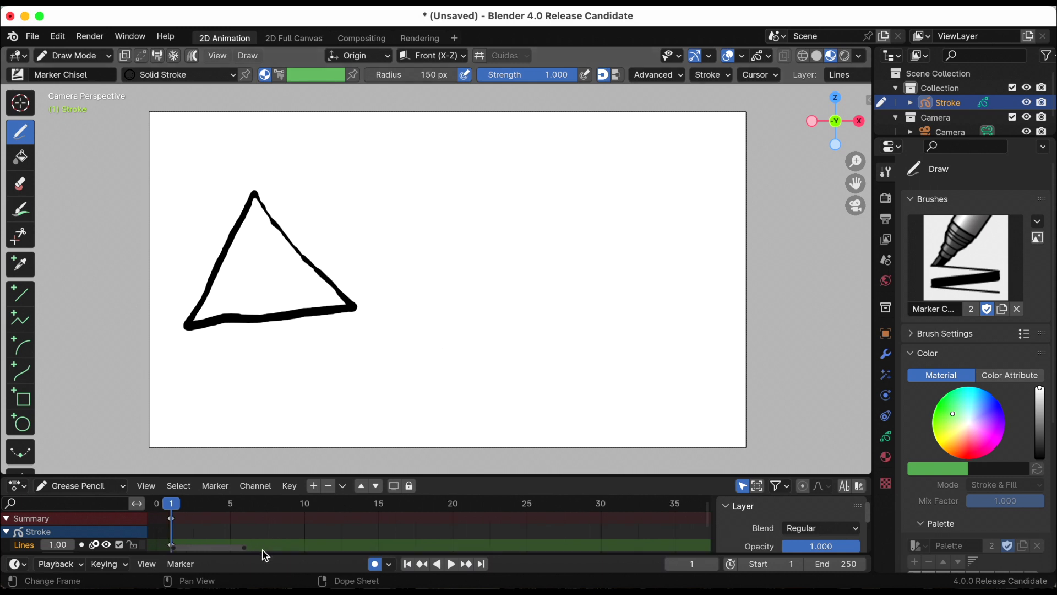
{"action": "left_click_drag", "start_coordinate": [174, 511], "coordinate": [675, 505]}
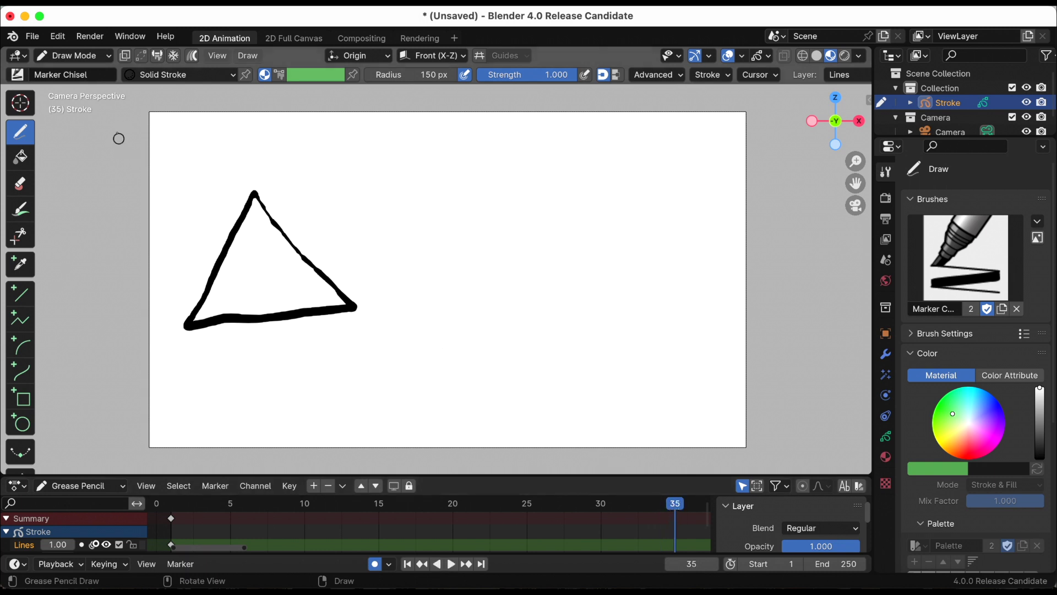
- In Edit Mode at frame 35, rotate the triangle point-down and move it to the canvas' right
{"action": "left_click", "coordinate": [75, 55]}
{"action": "left_click", "coordinate": [77, 87]}
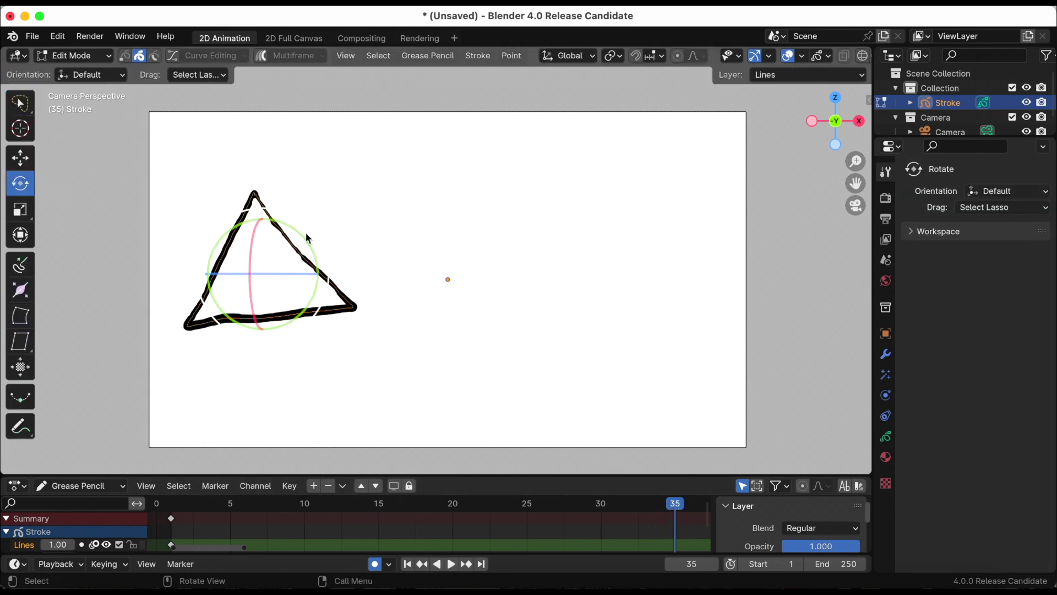
{"action": "mouse_move", "coordinate": [309, 226]}
{"action": "left_mouse_down"}
{"action": "mouse_move", "coordinate": [331, 253]}
{"action": "mouse_move", "coordinate": [335, 305]}
{"action": "mouse_move", "coordinate": [324, 271]}
{"action": "mouse_move", "coordinate": [713, 251]}
{"action": "mouse_move", "coordinate": [712, 264]}
{"action": "left_mouse_up"}
{"action": "left_click", "coordinate": [21, 158]}
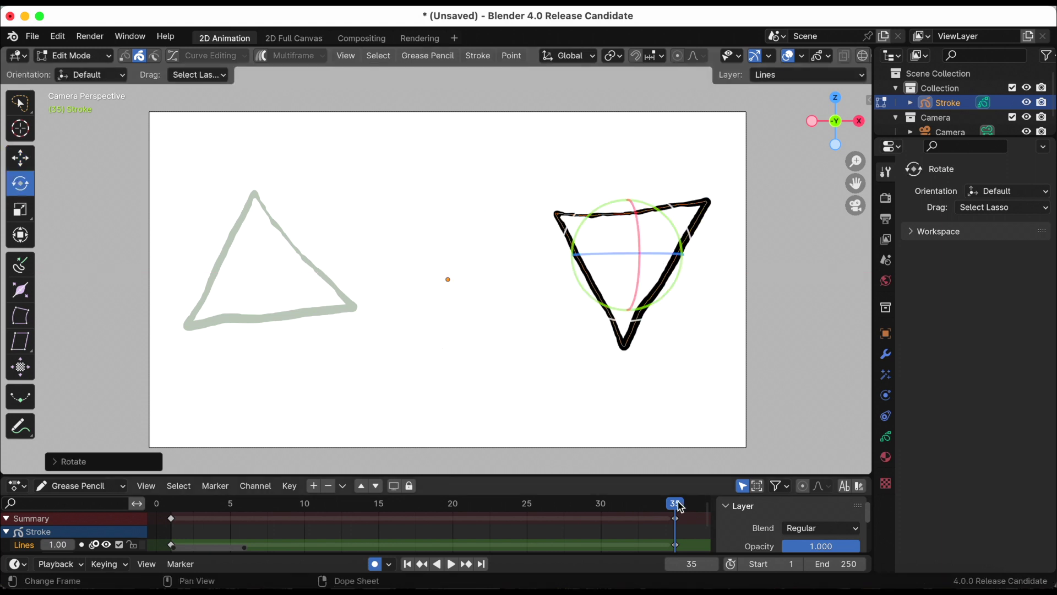
{"action": "key", "text": "space"}
{"action": "left_click_drag", "start_coordinate": [670, 508], "coordinate": [439, 508]}
{"action": "key", "text": "space"}
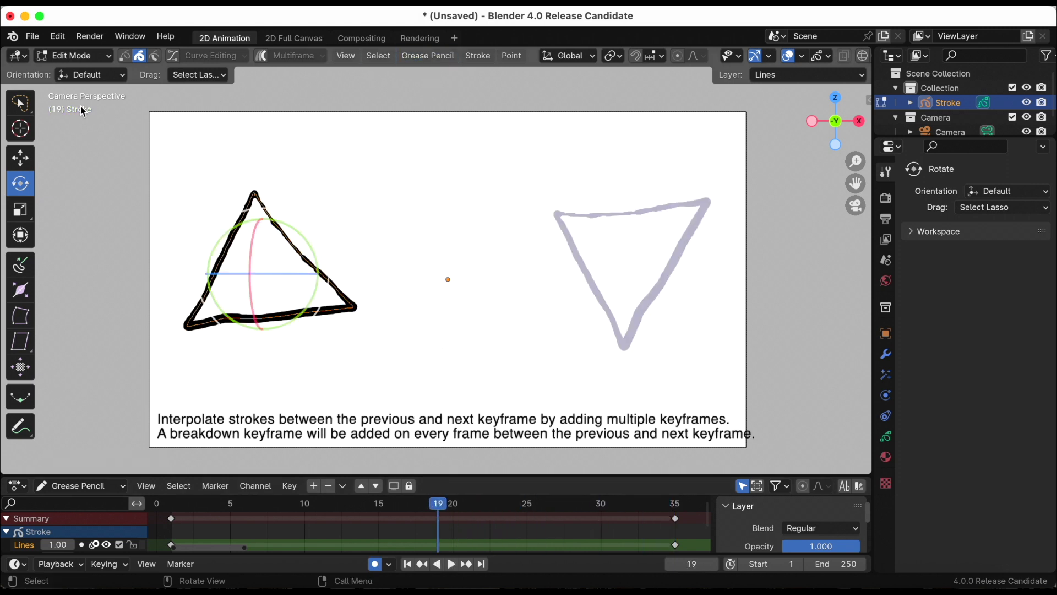
- Interpolate the sequence between the two triangle keys and play it from frame 1
{"action": "key", "text": "w"}
{"action": "left_click", "coordinate": [439, 56]}
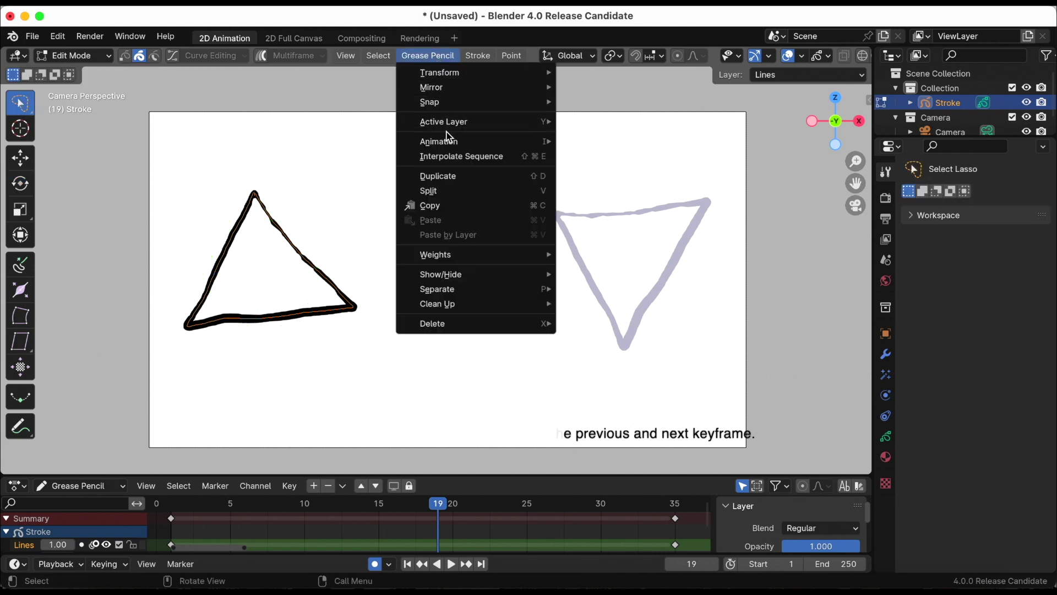
{"action": "left_click", "coordinate": [447, 156]}
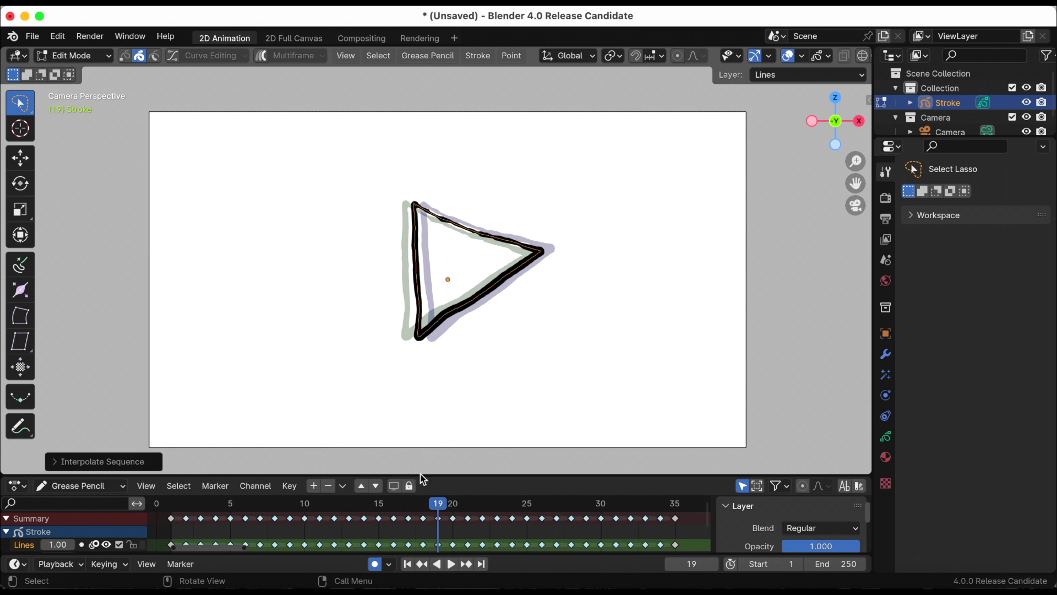
{"action": "left_click", "coordinate": [407, 564]}
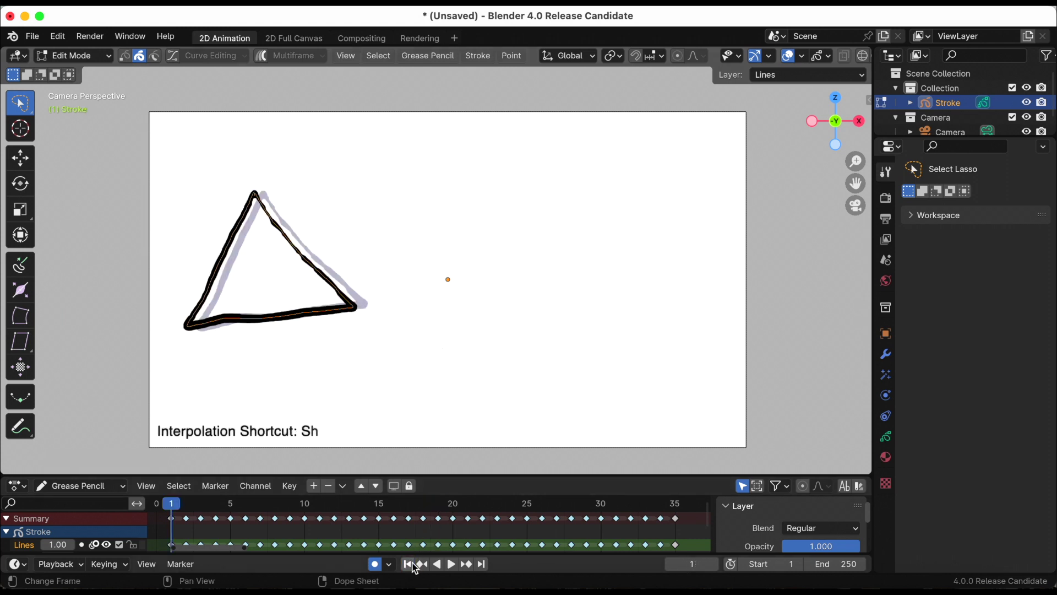
{"action": "left_click", "coordinate": [449, 565]}
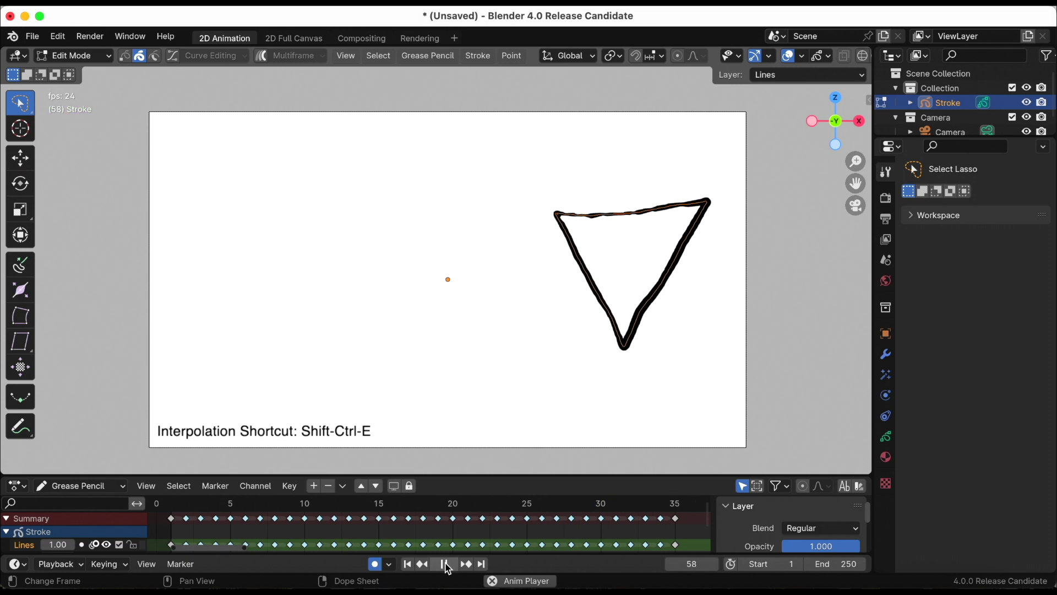
{"action": "left_click", "coordinate": [445, 565]}
{"action": "left_click", "coordinate": [407, 564]}
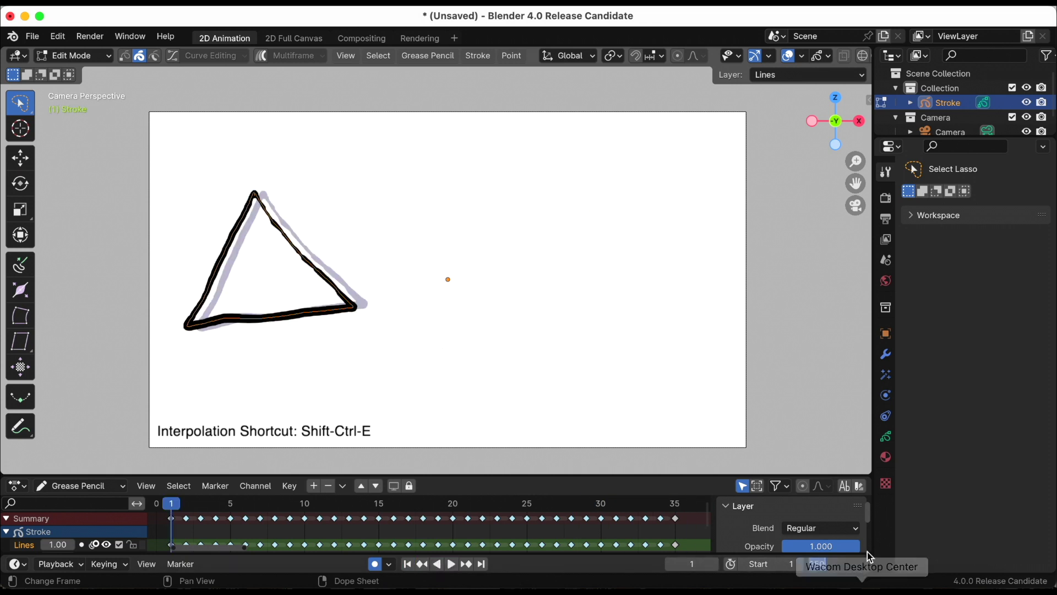
- Set the scene end frame to 50 and play the animation back and forth to review it
{"action": "left_click", "coordinate": [858, 566]}
{"action": "type", "text": "50"}
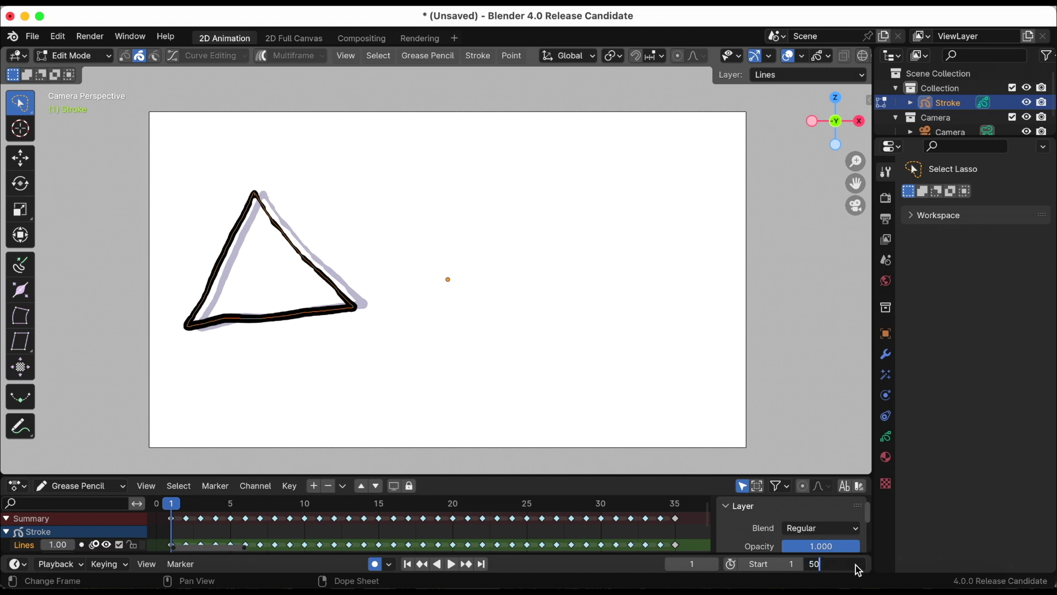
{"action": "key", "text": "Return"}
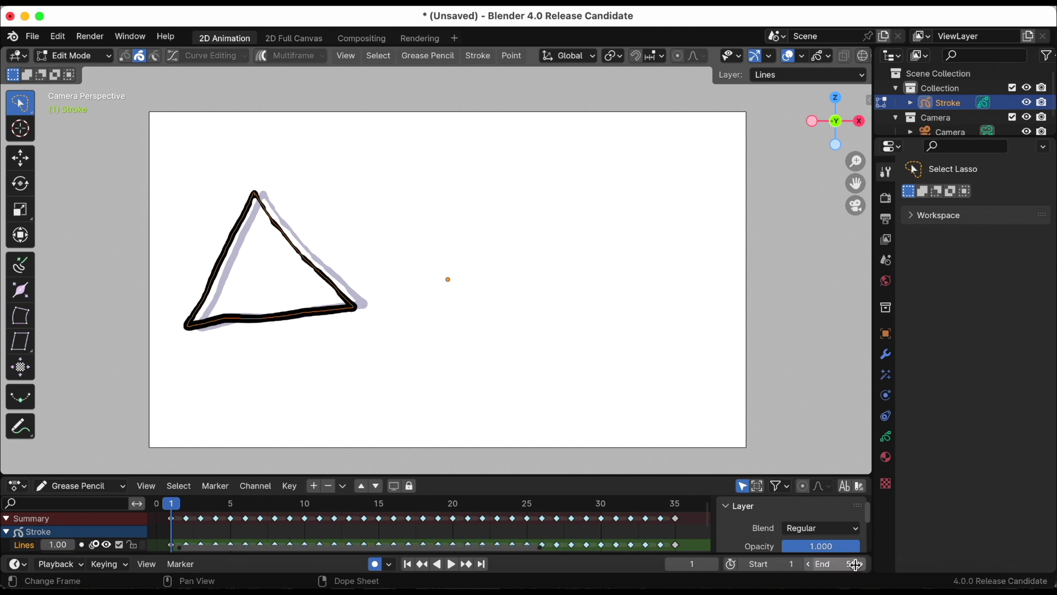
{"action": "left_click", "coordinate": [452, 566]}
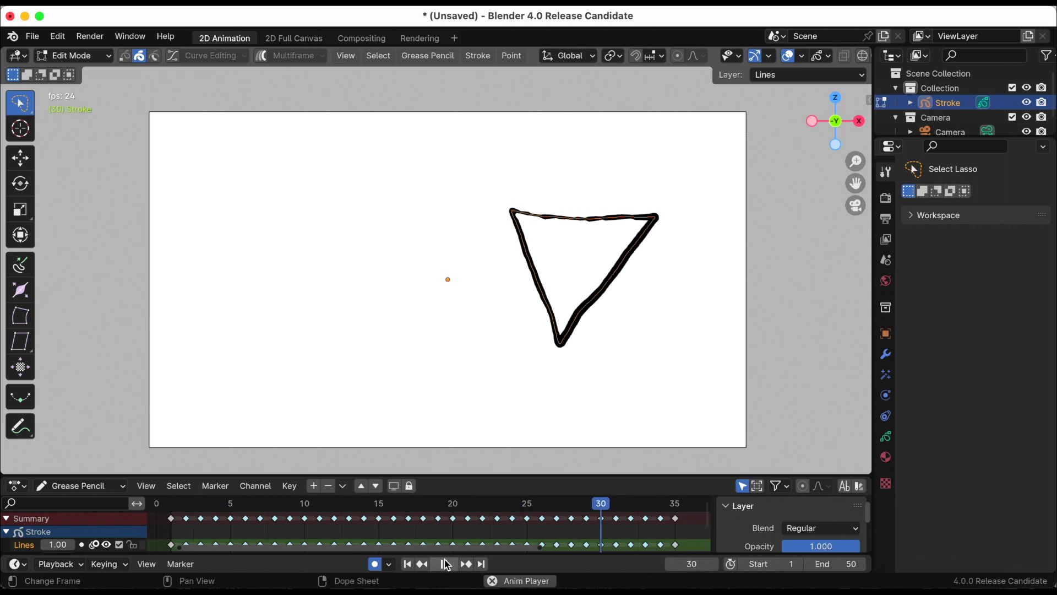
{"action": "left_click", "coordinate": [446, 565]}
{"action": "left_click", "coordinate": [443, 565]}
{"action": "left_click", "coordinate": [453, 566]}
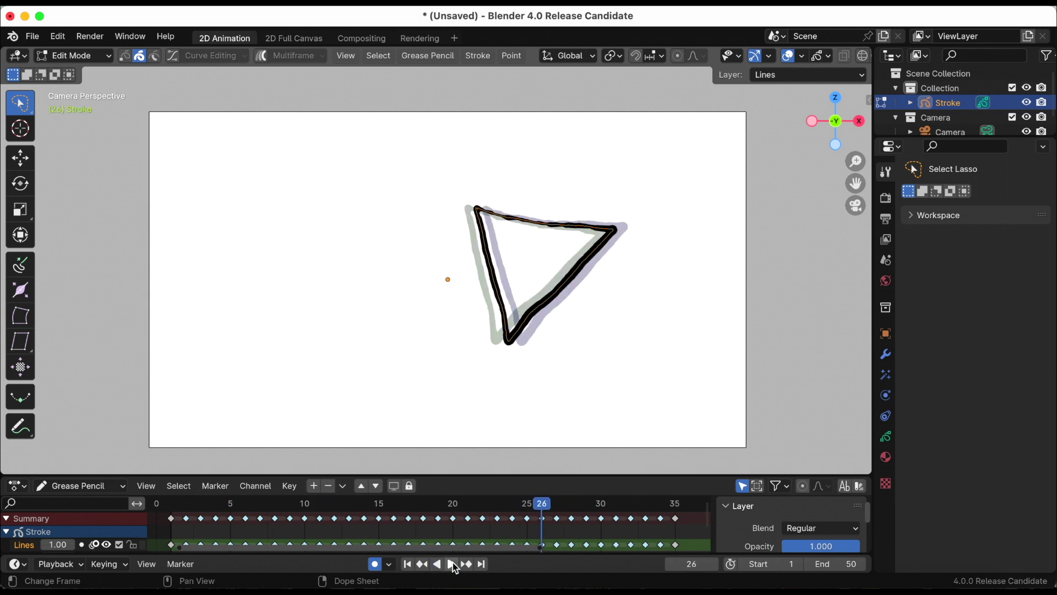
{"action": "left_click", "coordinate": [452, 566]}
{"action": "left_click", "coordinate": [449, 567]}
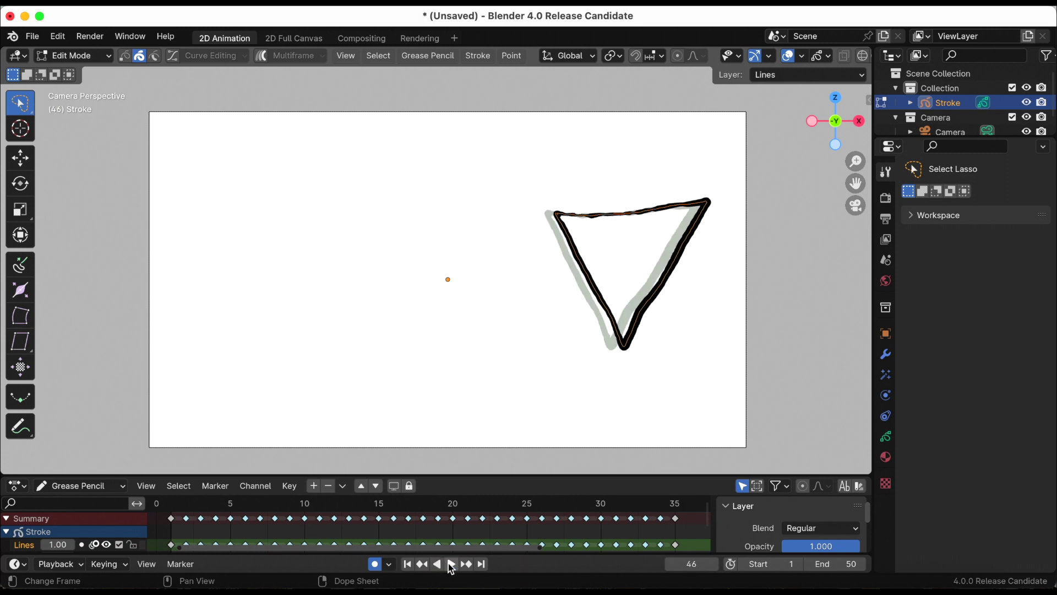
{"action": "left_click", "coordinate": [450, 566]}
{"action": "left_click", "coordinate": [451, 566]}
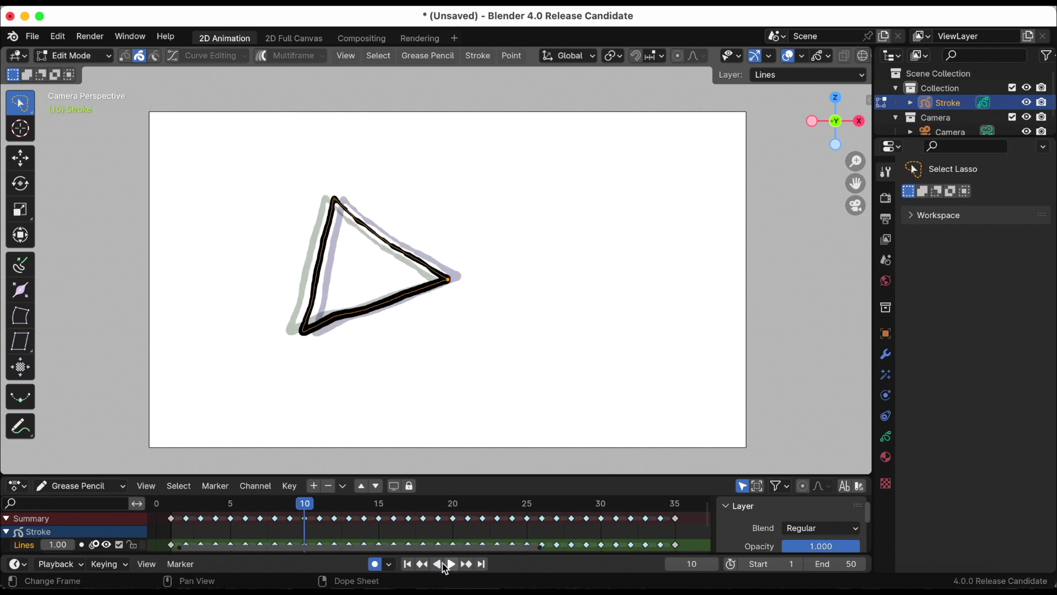
{"action": "left_click", "coordinate": [413, 564]}
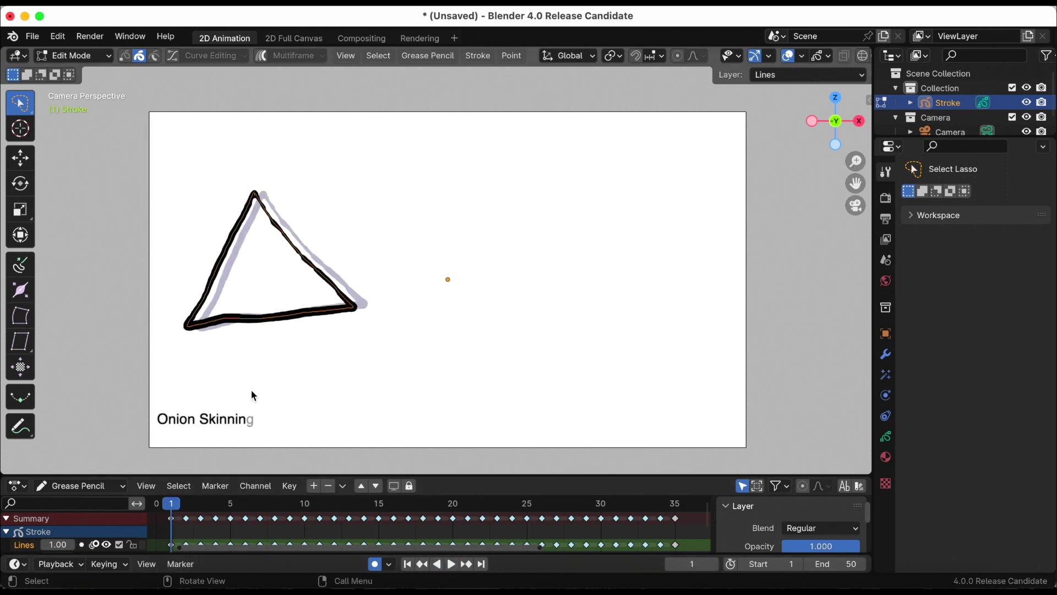
- At frame 5, toggle Onion Skin off and back on in the Grease Pencil overlays
{"action": "left_click_drag", "start_coordinate": [171, 526], "coordinate": [230, 525]}
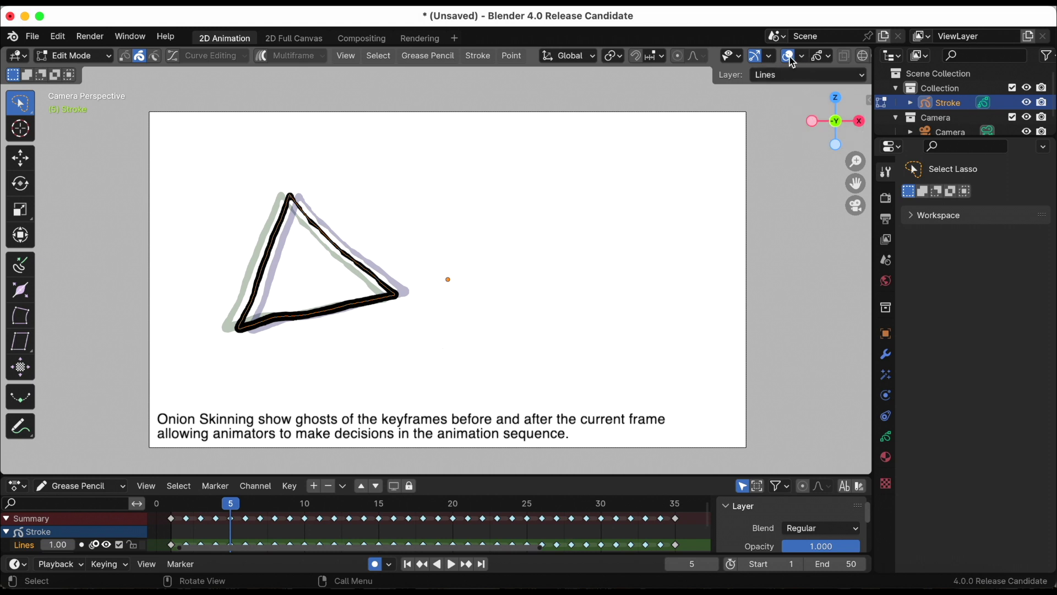
{"action": "left_click", "coordinate": [830, 57]}
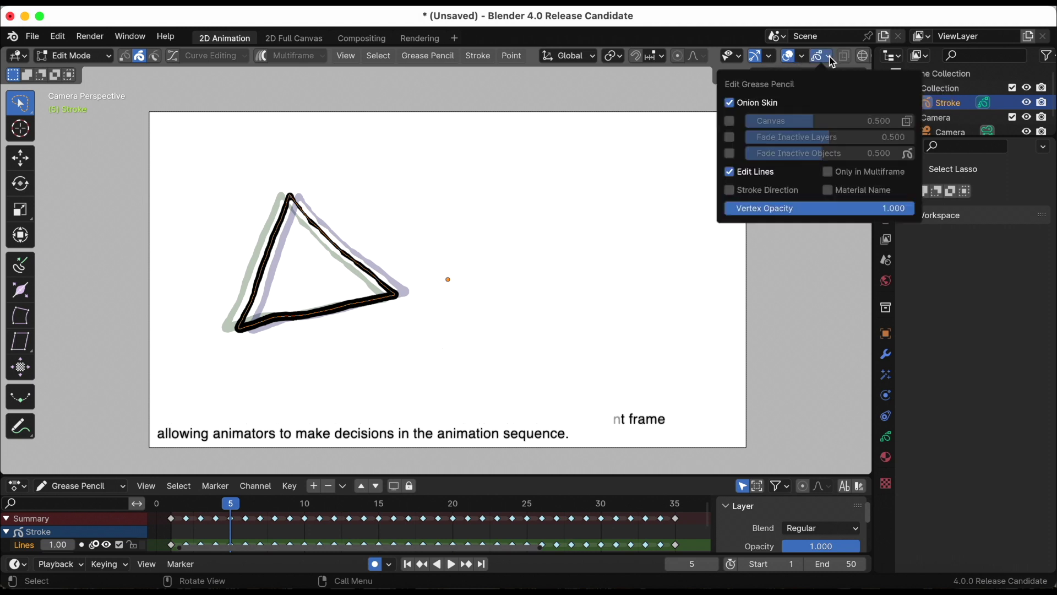
{"action": "left_click", "coordinate": [732, 103]}
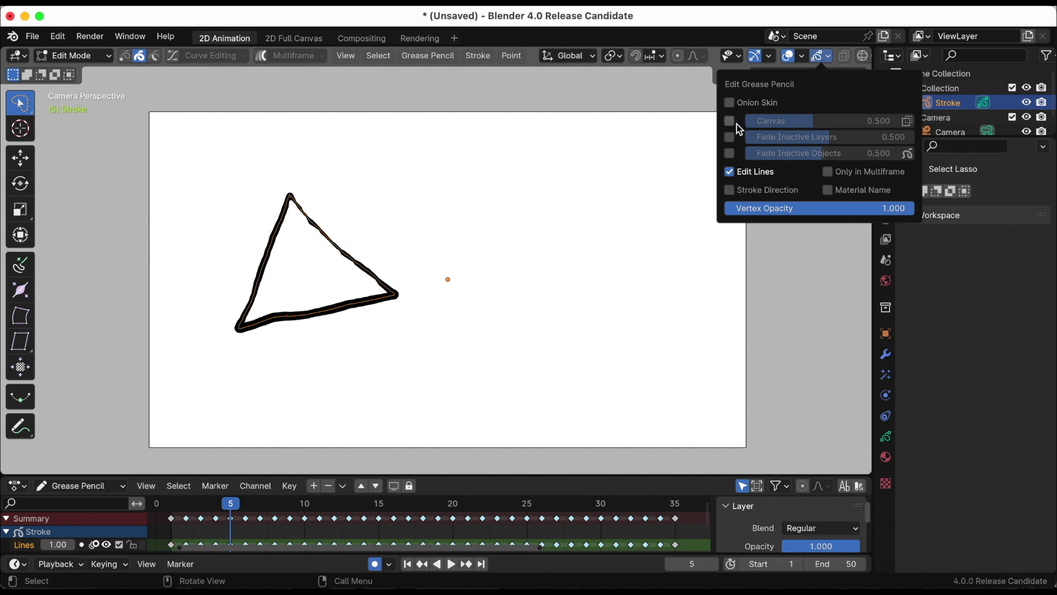
{"action": "left_click", "coordinate": [731, 104]}
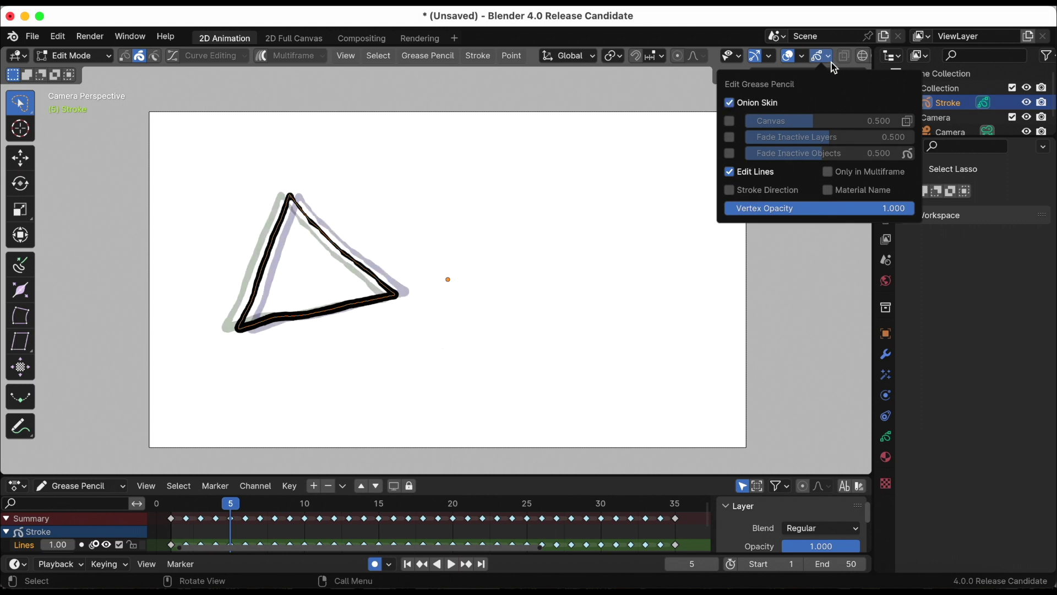
- Undo the interpolated in-between keys and replay the two-key triangle animation
{"action": "key", "text": "space"}
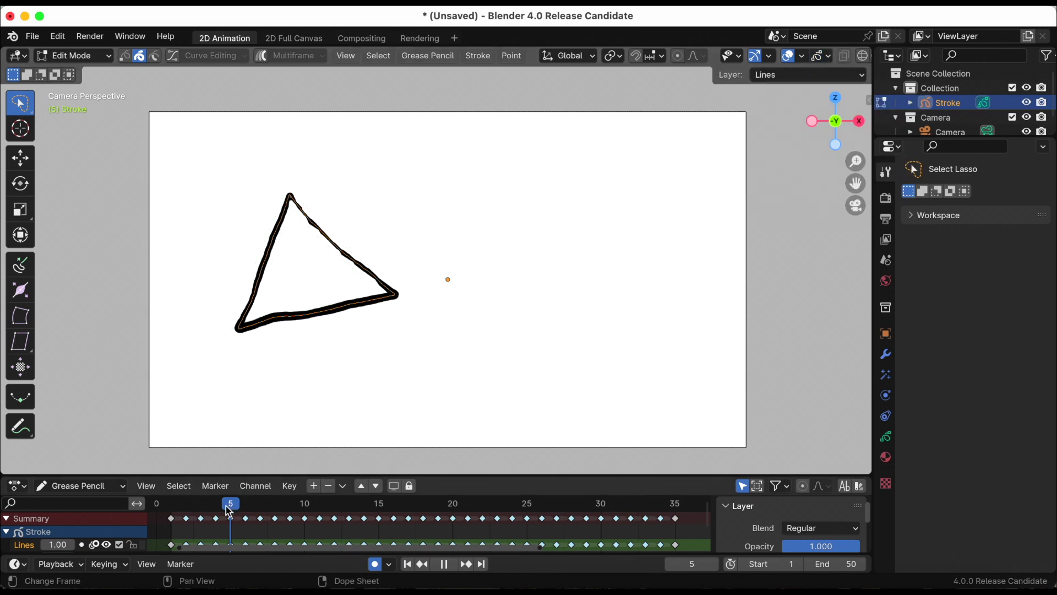
{"action": "key", "text": "space"}
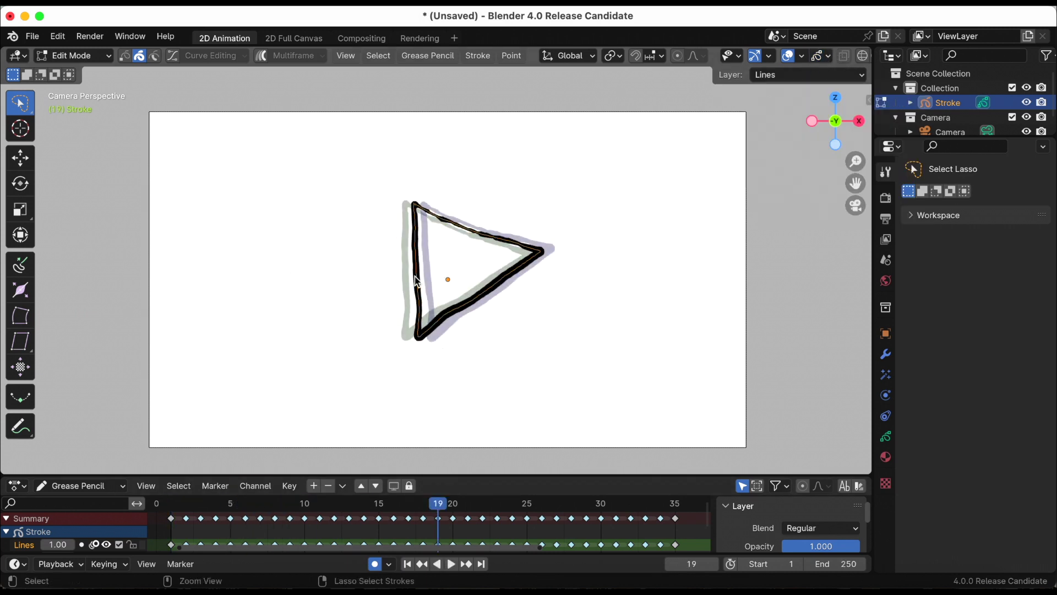
{"action": "key", "text": "ctrl+z"}
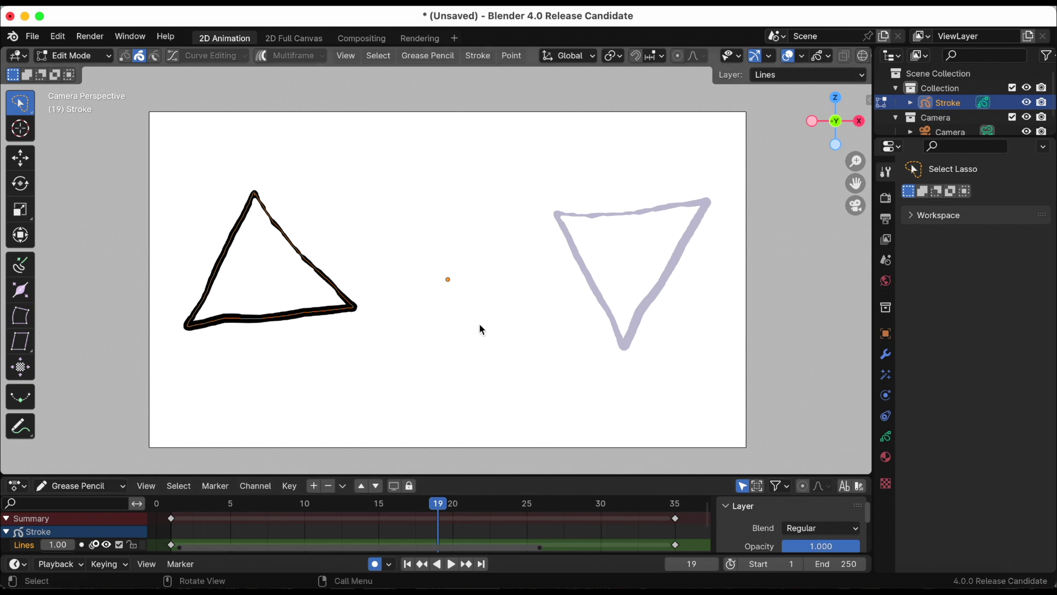
{"action": "key", "text": "space"}
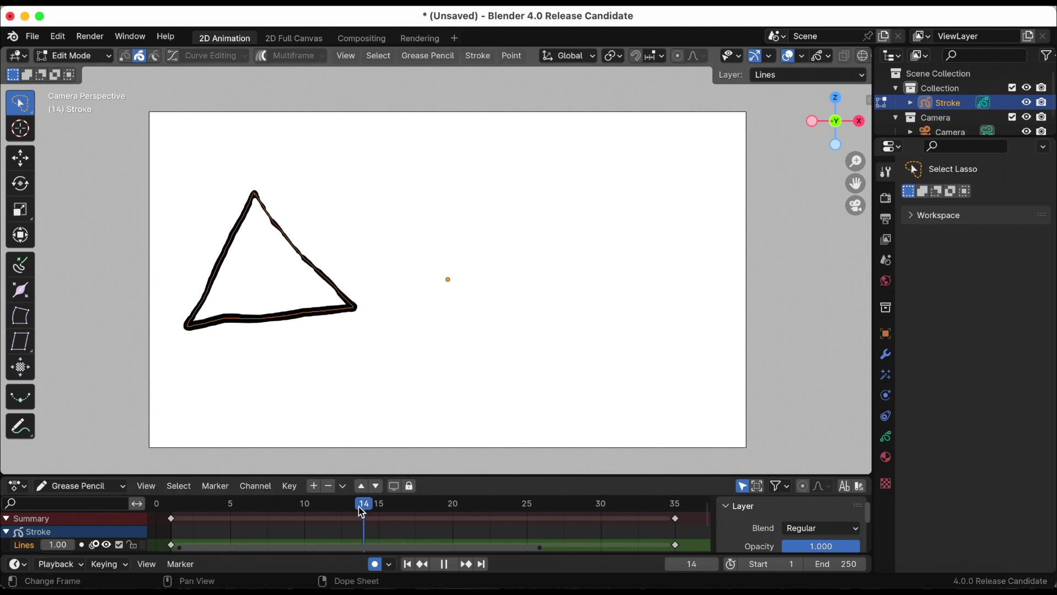
{"action": "left_click_drag", "start_coordinate": [656, 515], "coordinate": [188, 511]}
{"action": "key", "text": "space"}
{"action": "key", "text": "space"}
{"action": "key", "text": "space"}
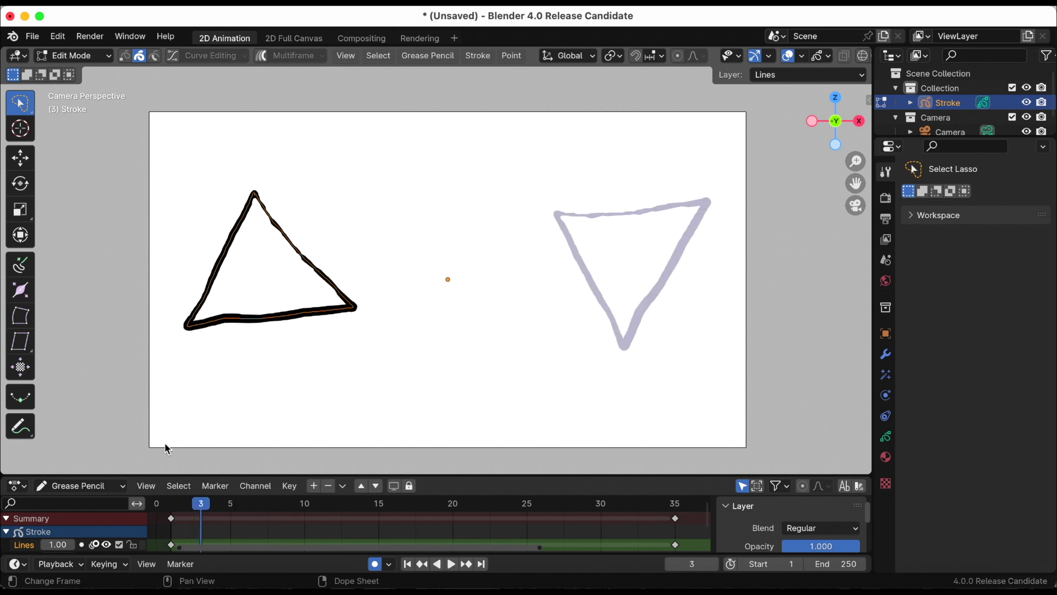
- Drag hand-placed in-between triangles at frames 3, 6 and 8 with the Interpolate tool
{"action": "left_click", "coordinate": [20, 397]}
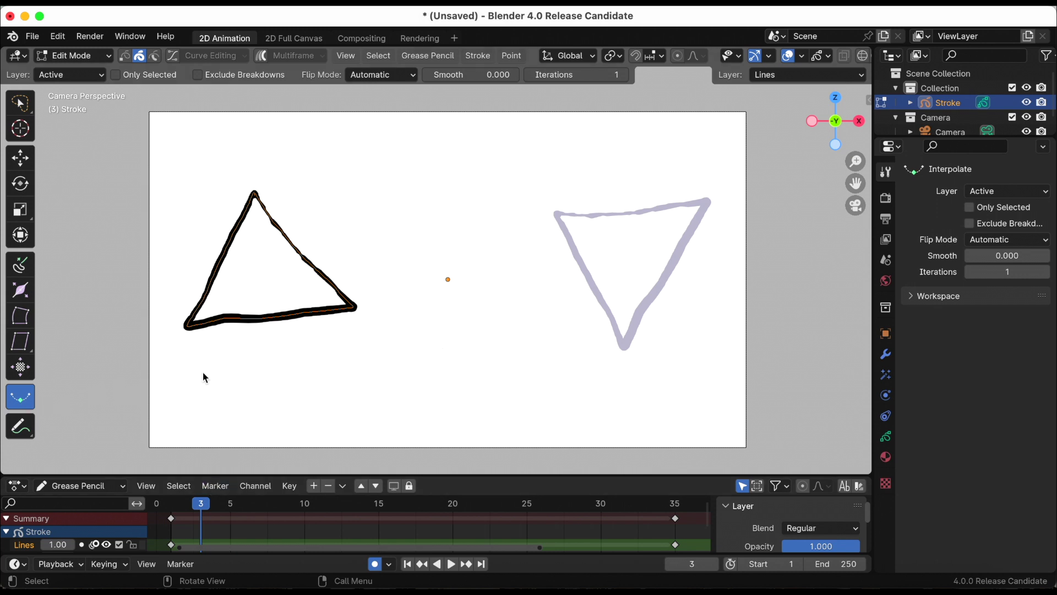
{"action": "left_click_drag", "start_coordinate": [204, 378], "coordinate": [443, 337]}
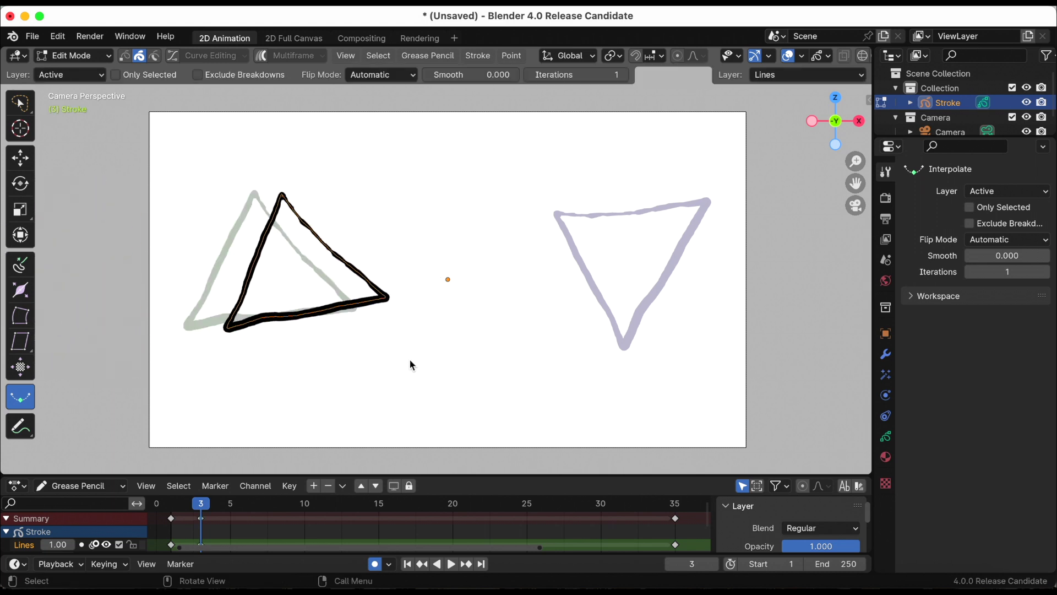
{"action": "left_click_drag", "start_coordinate": [202, 510], "coordinate": [245, 505]}
{"action": "left_click_drag", "start_coordinate": [289, 377], "coordinate": [466, 345]}
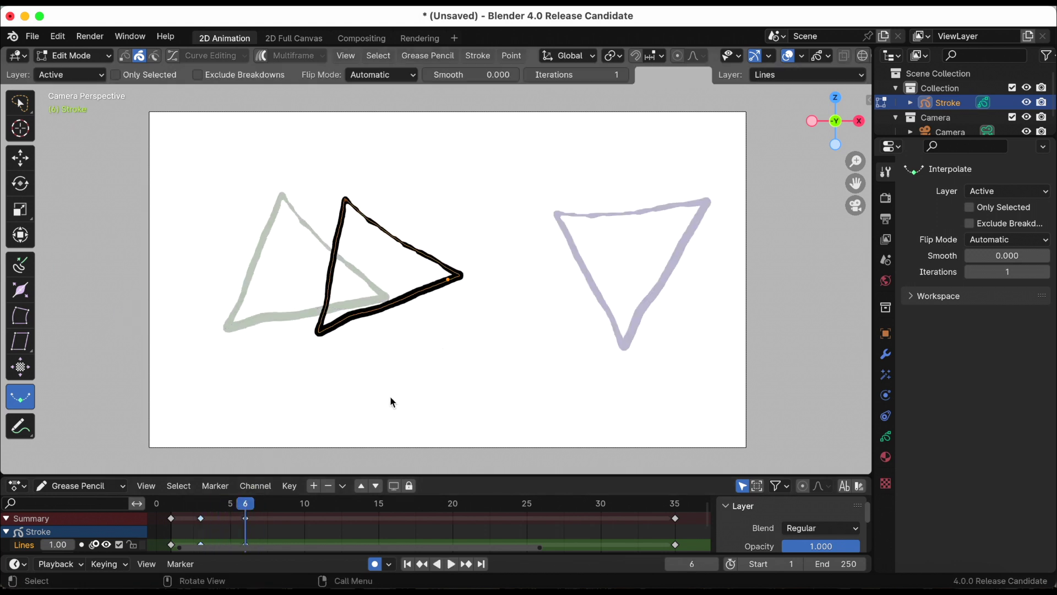
{"action": "left_click_drag", "start_coordinate": [246, 507], "coordinate": [274, 506]}
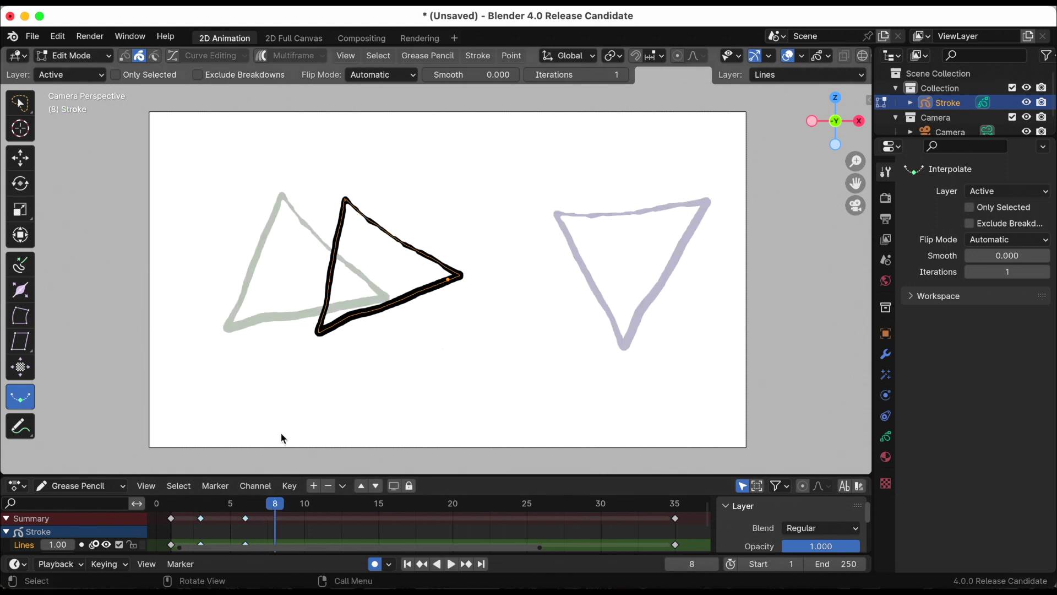
{"action": "left_click_drag", "start_coordinate": [333, 370], "coordinate": [469, 374]}
{"action": "left_click_drag", "start_coordinate": [271, 505], "coordinate": [320, 505]}
- Play back the result, then set the scene end frame to 50
{"action": "key", "text": "space"}
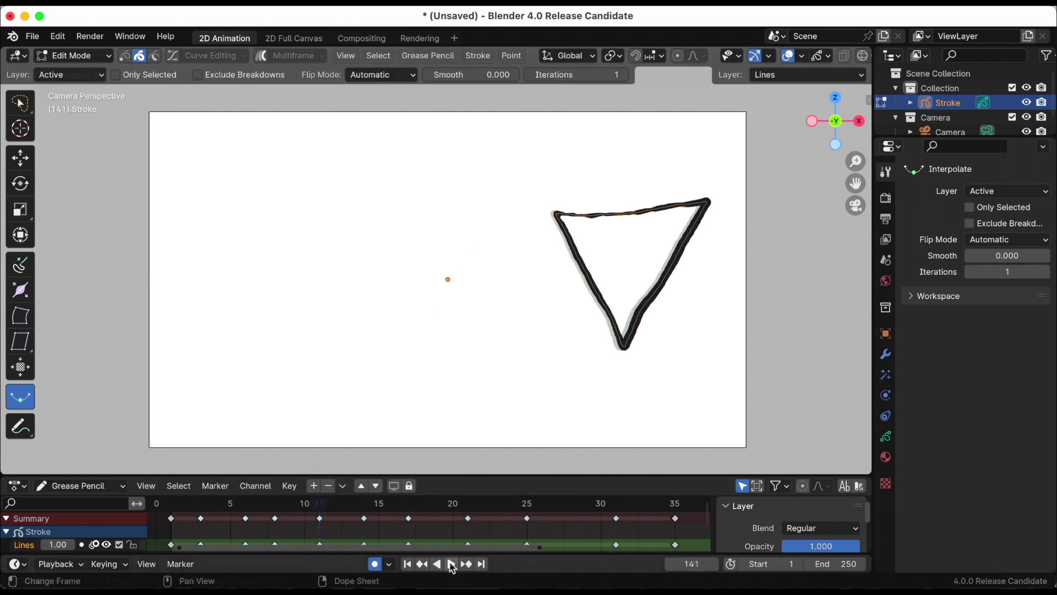
{"action": "left_click", "coordinate": [450, 564]}
{"action": "left_click", "coordinate": [843, 561]}
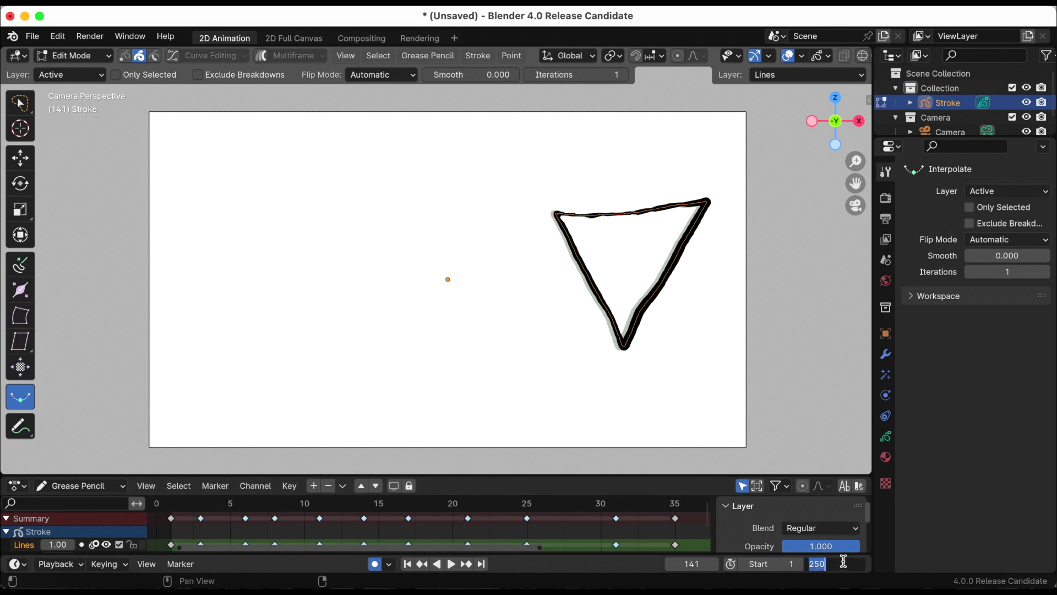
{"action": "type", "text": "50"}
{"action": "key", "text": "Return"}
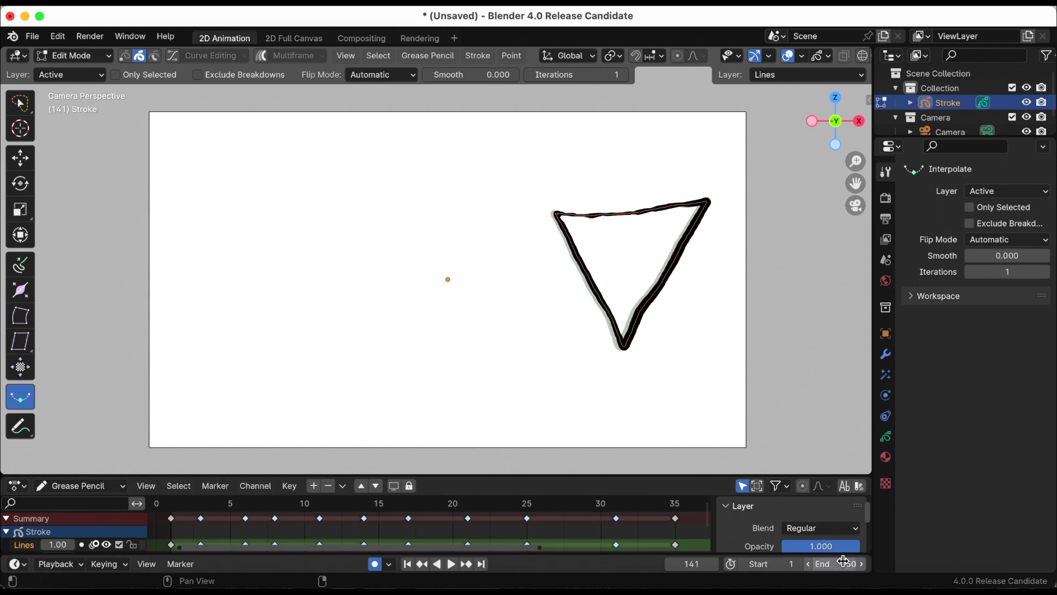
- Play back, zoom in on the camera frame, and save as interpolationTesting2untitled.blend
{"action": "left_click", "coordinate": [450, 564]}
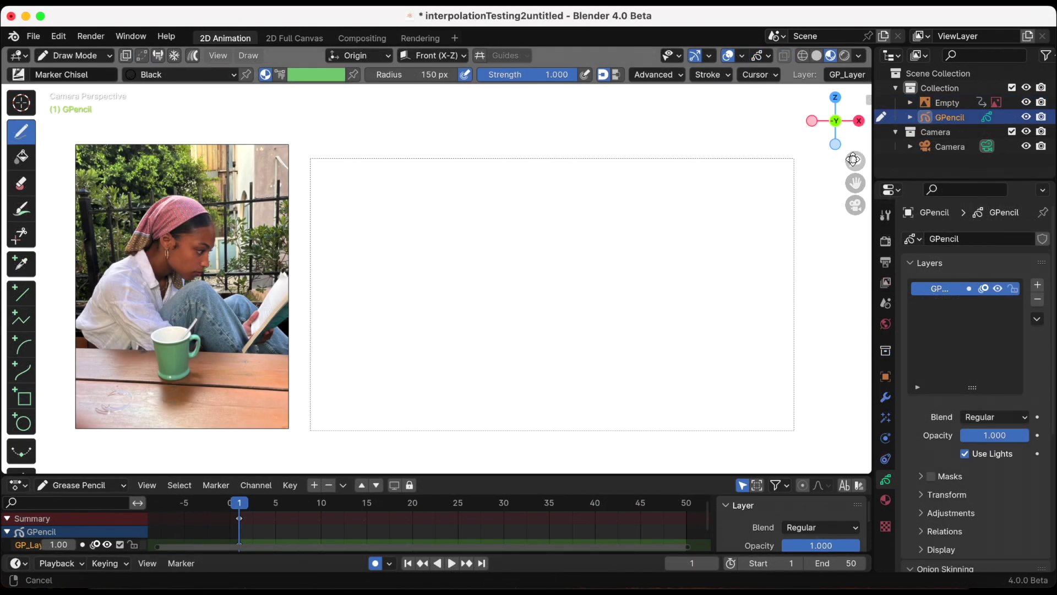
{"action": "left_click_drag", "start_coordinate": [855, 163], "coordinate": [842, 174]}
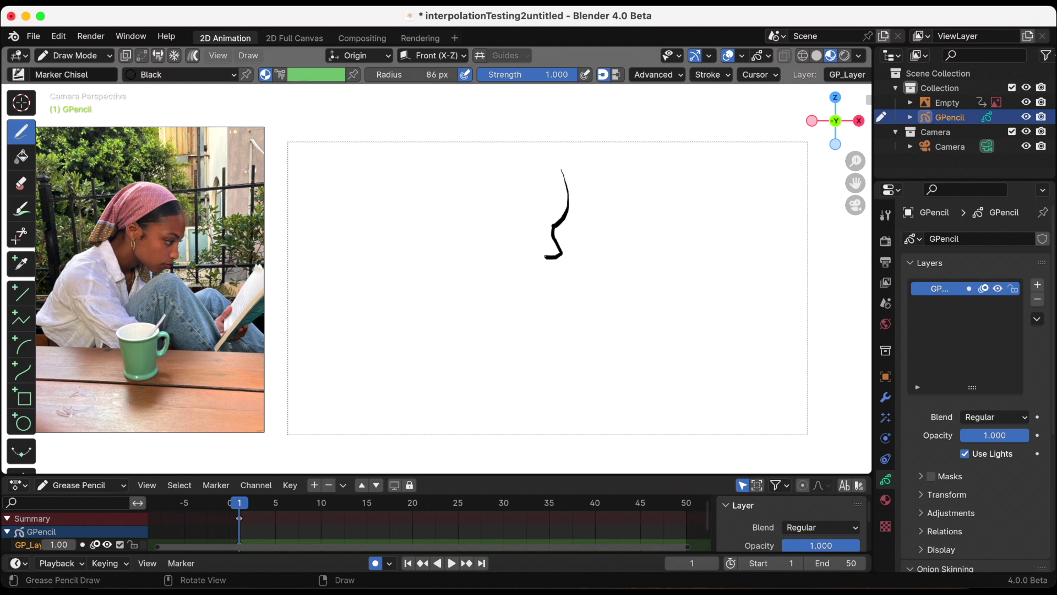
{"action": "key", "text": "super+s"}
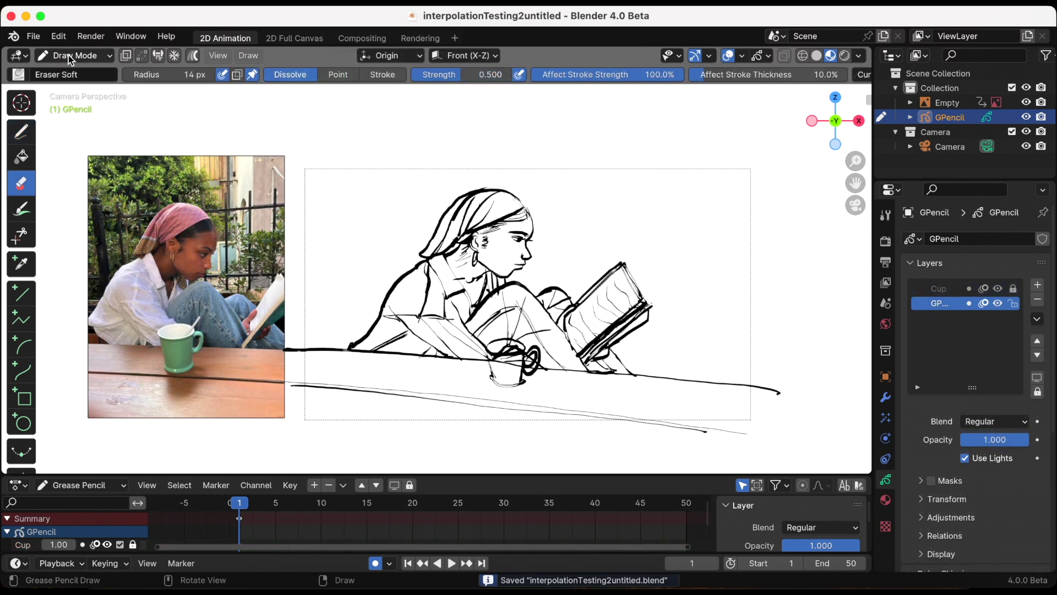
- In Edit Mode, lasso-select the woman's head strokes and go to frame 30
{"action": "left_click", "coordinate": [74, 55]}
{"action": "left_click", "coordinate": [74, 90]}
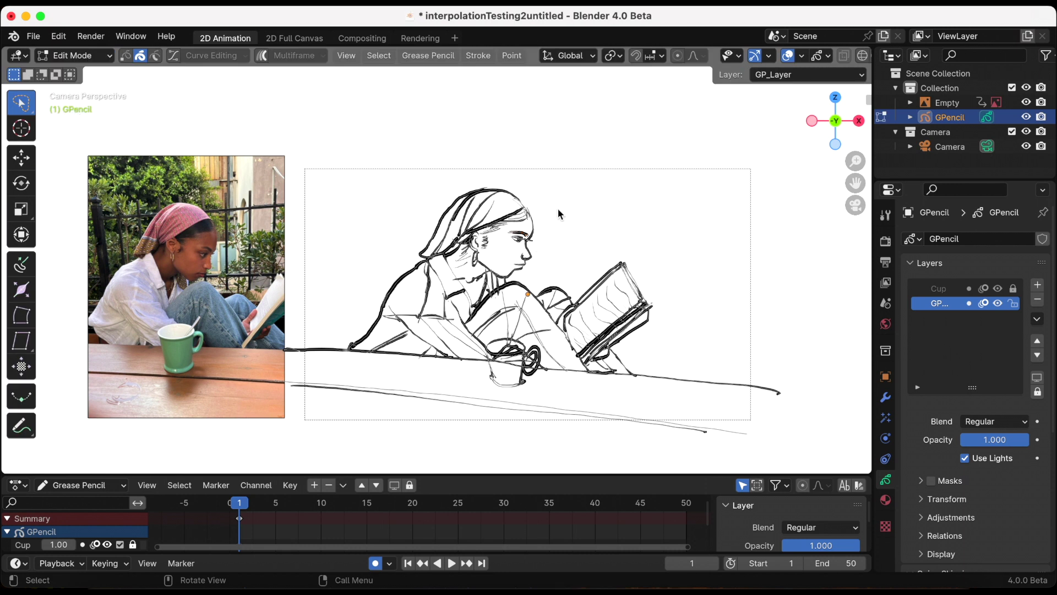
{"action": "mouse_move", "coordinate": [567, 199]}
{"action": "left_mouse_down"}
{"action": "mouse_move", "coordinate": [506, 174]}
{"action": "mouse_move", "coordinate": [460, 190]}
{"action": "mouse_move", "coordinate": [443, 223]}
{"action": "mouse_move", "coordinate": [457, 261]}
{"action": "mouse_move", "coordinate": [486, 286]}
{"action": "mouse_move", "coordinate": [515, 279]}
{"action": "left_mouse_up"}
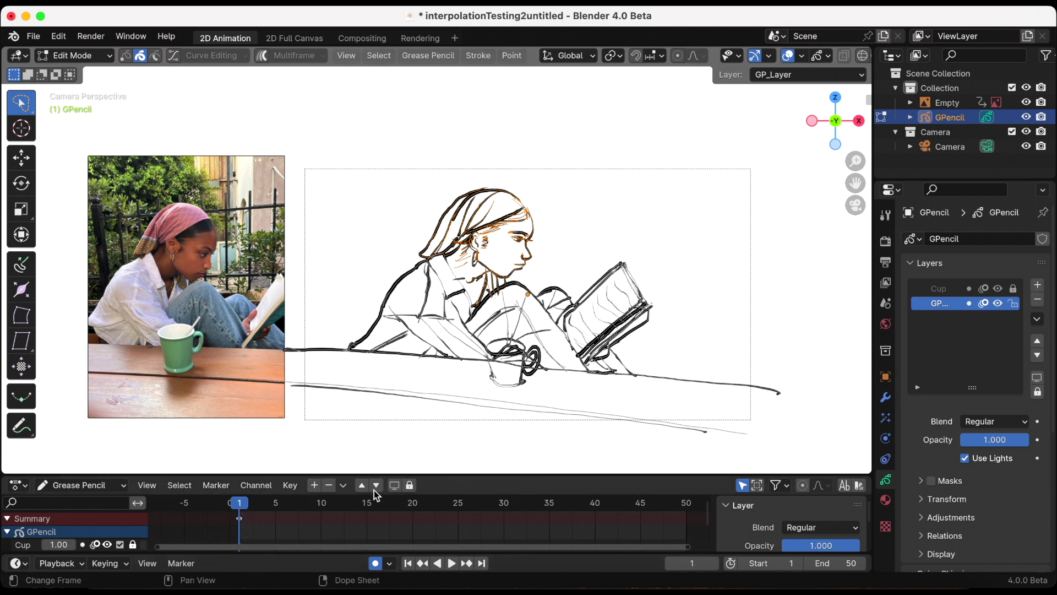
{"action": "key", "text": "space"}
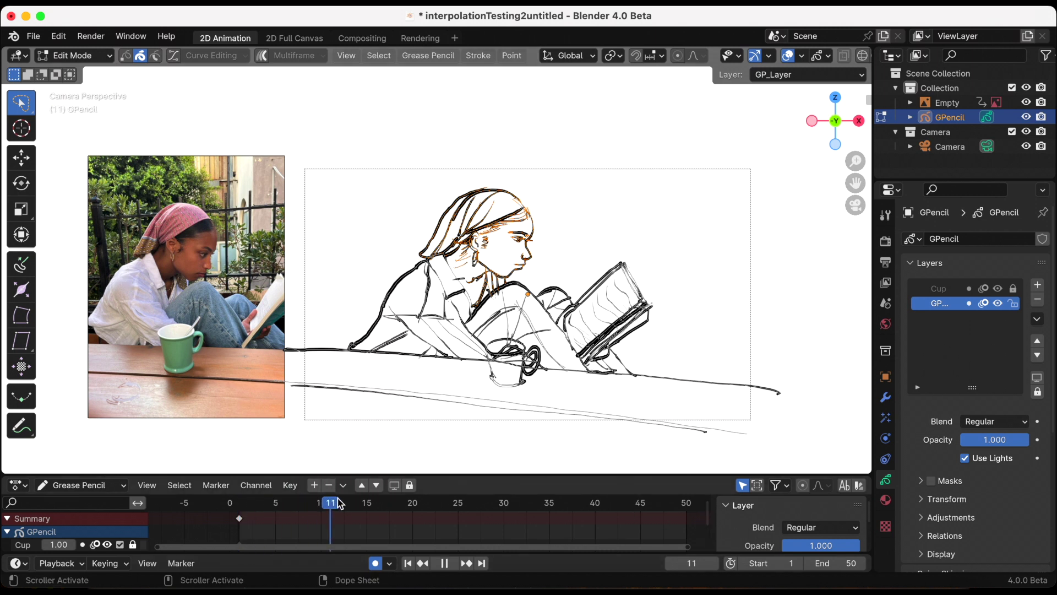
{"action": "key", "text": "space"}
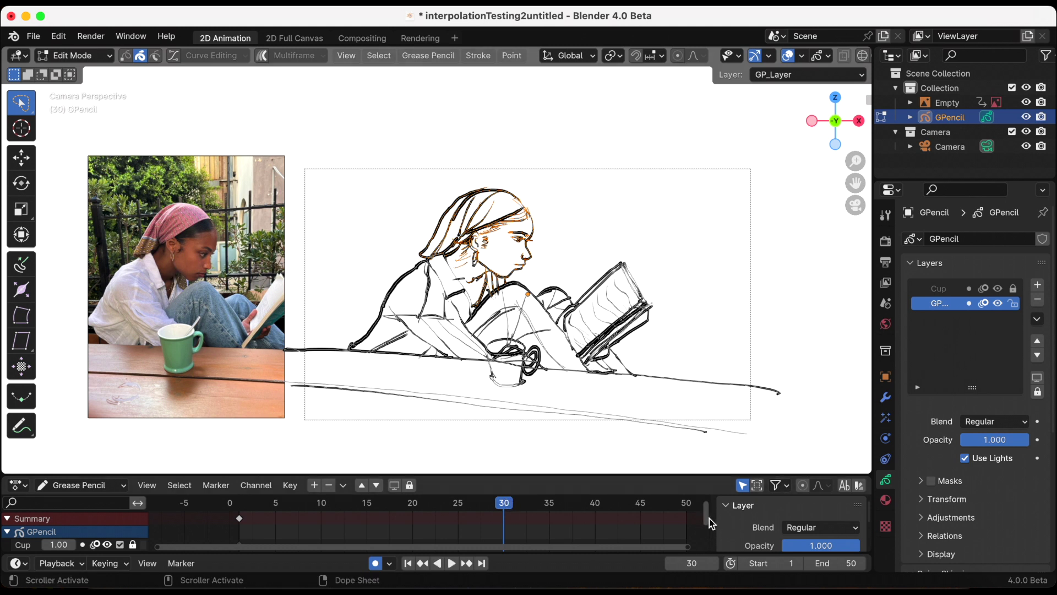
{"action": "scroll", "coordinate": [708, 523], "scroll_direction": "down", "scroll_amount": 2}
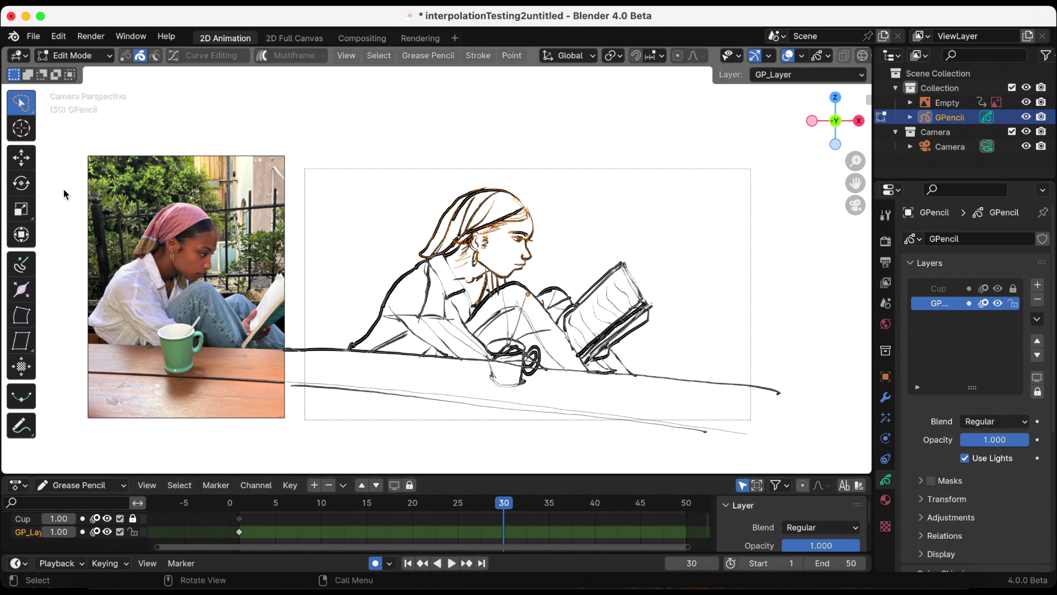
- Tilt and shift the head strokes at frame 30 to create the second key
{"action": "left_click", "coordinate": [22, 187]}
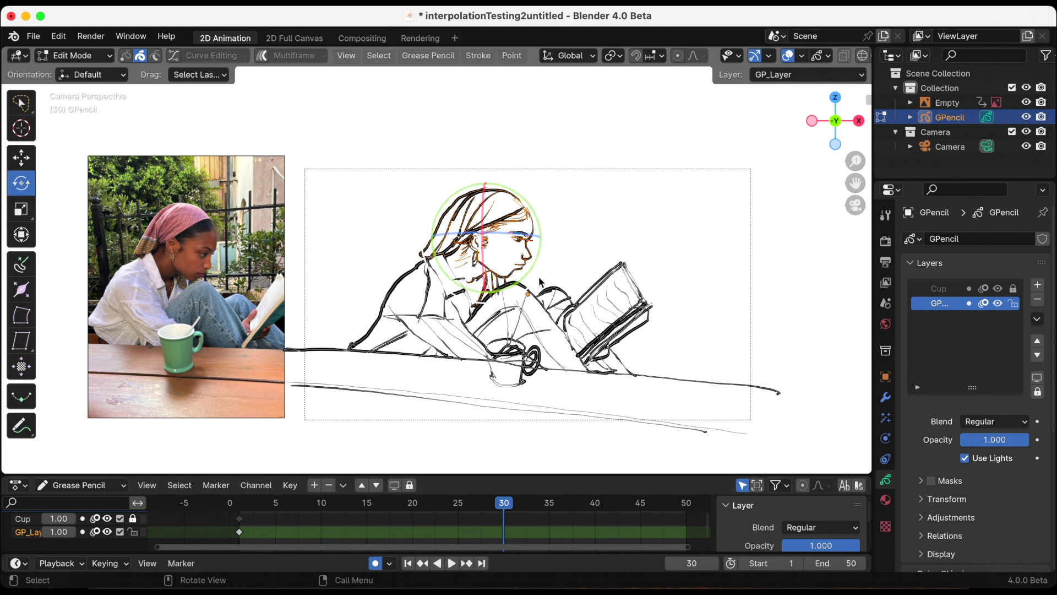
{"action": "left_click_drag", "start_coordinate": [539, 282], "coordinate": [549, 265]}
{"action": "left_click", "coordinate": [21, 158]}
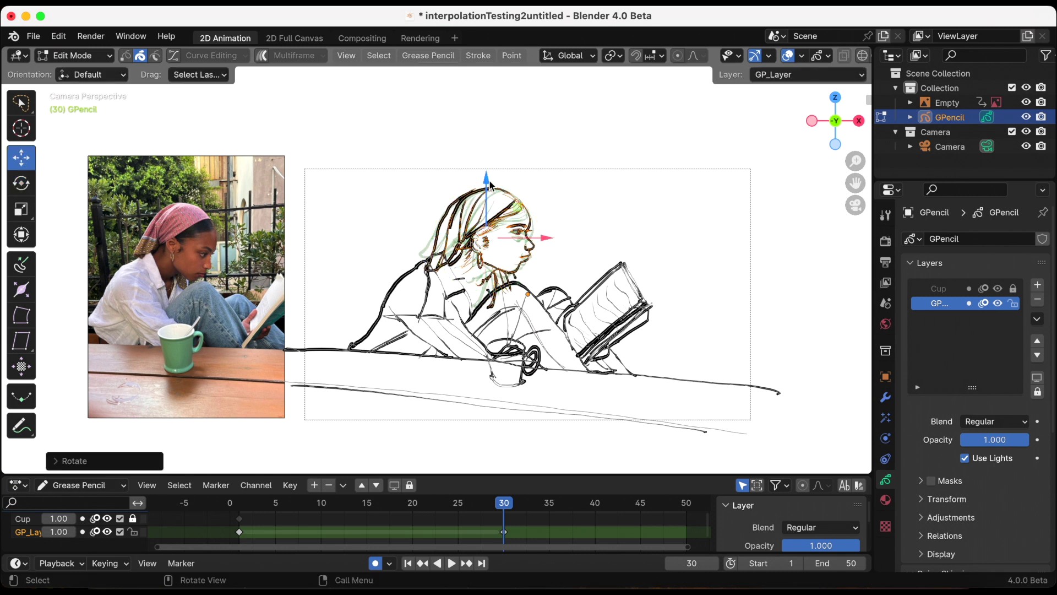
{"action": "left_click_drag", "start_coordinate": [490, 164], "coordinate": [495, 158]}
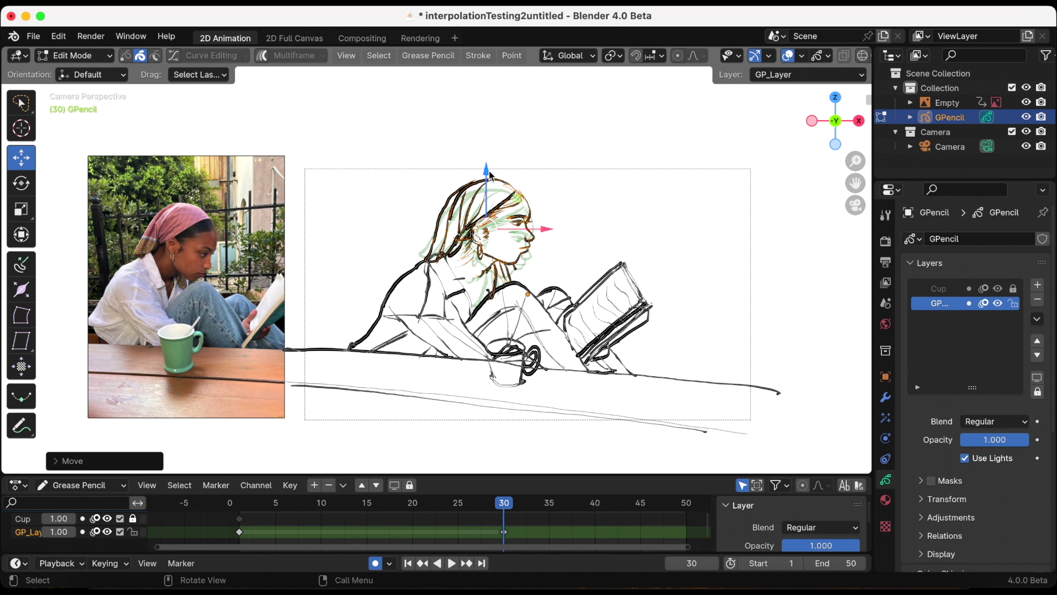
{"action": "left_click_drag", "start_coordinate": [488, 172], "coordinate": [487, 178]}
{"action": "left_click", "coordinate": [407, 562]}
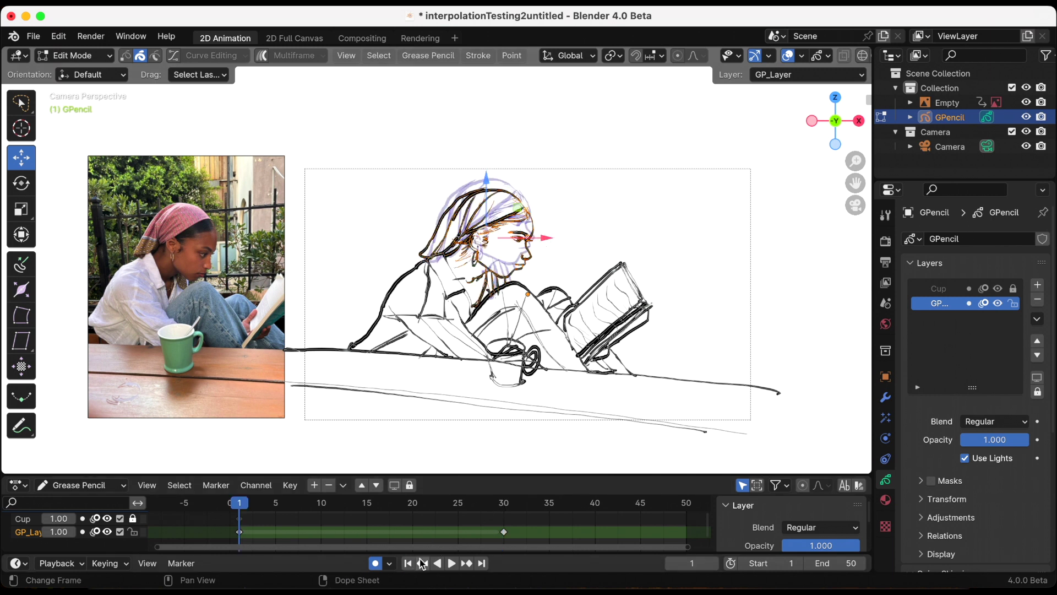
{"action": "left_click", "coordinate": [469, 561]}
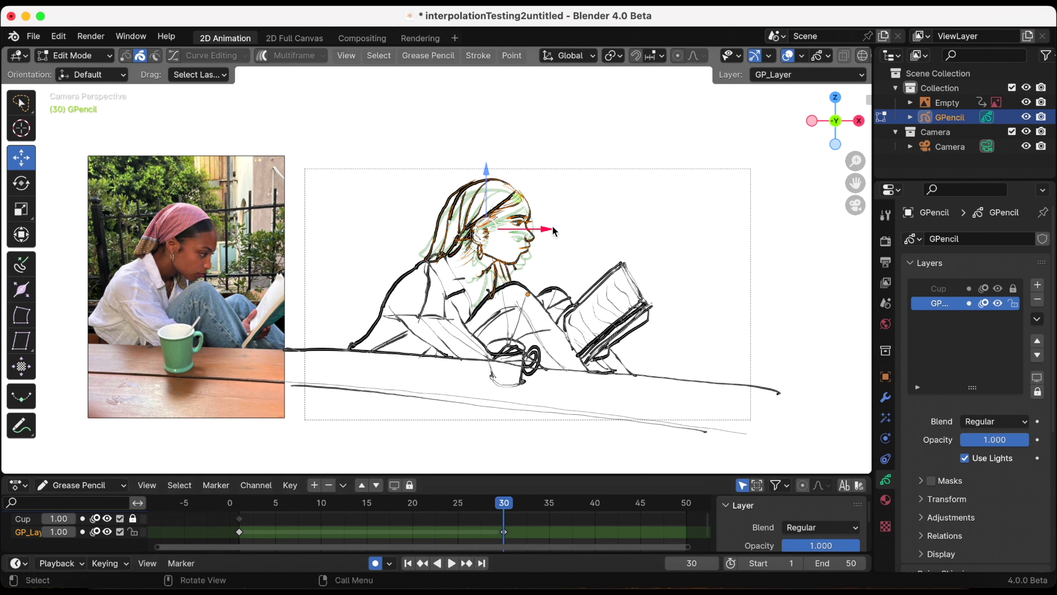
{"action": "left_click_drag", "start_coordinate": [551, 229], "coordinate": [554, 226]}
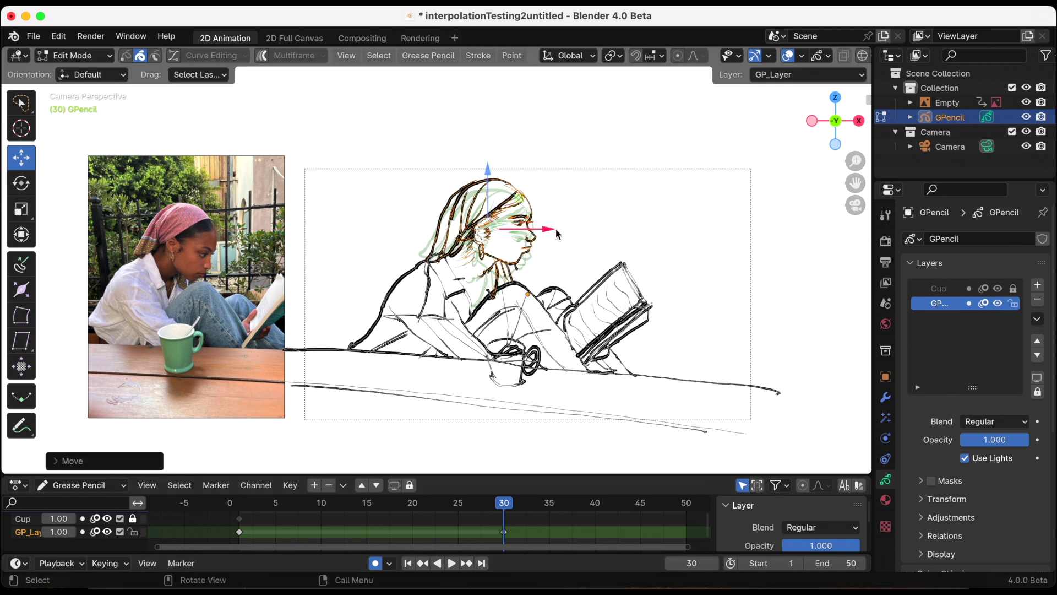
- In Sculpt Mode at frame 30, push the book strokes into a new shape
{"action": "key", "text": "ctrl+Tab"}
{"action": "left_click", "coordinate": [497, 506]}
{"action": "left_click_drag", "start_coordinate": [497, 507], "coordinate": [503, 507]}
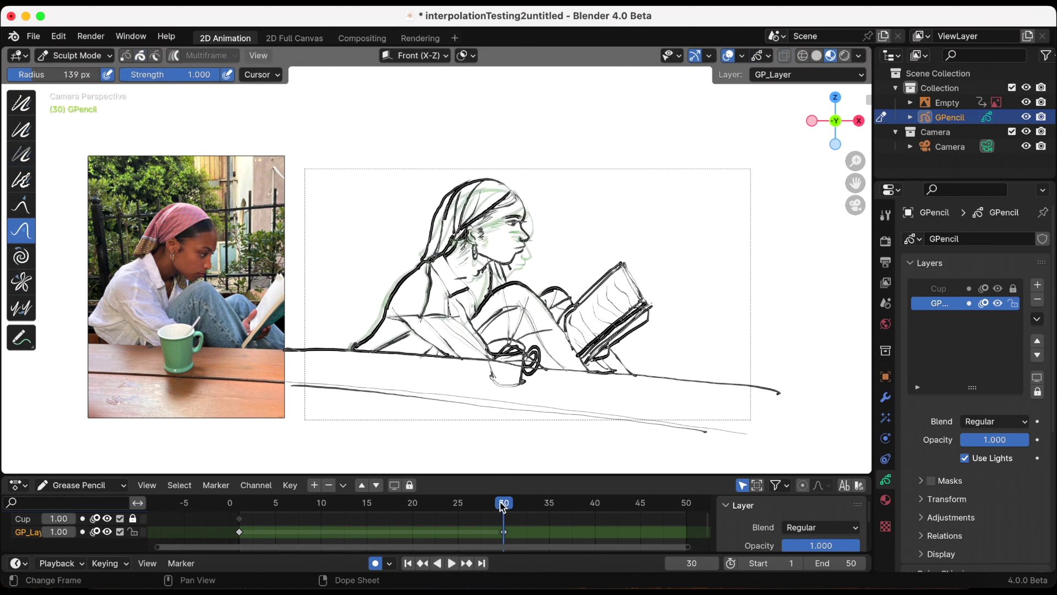
{"action": "mouse_move", "coordinate": [596, 299]}
{"action": "left_mouse_down"}
{"action": "mouse_move", "coordinate": [613, 307]}
{"action": "mouse_move", "coordinate": [644, 264]}
{"action": "mouse_move", "coordinate": [661, 295]}
{"action": "mouse_move", "coordinate": [648, 320]}
{"action": "mouse_move", "coordinate": [639, 248]}
{"action": "mouse_move", "coordinate": [662, 283]}
{"action": "mouse_move", "coordinate": [654, 245]}
{"action": "left_mouse_up"}
- Interpolate the sequence between the frame-1 and frame-30 drawings and play it from the start
{"action": "left_click", "coordinate": [393, 502]}
{"action": "key", "text": "Tab"}
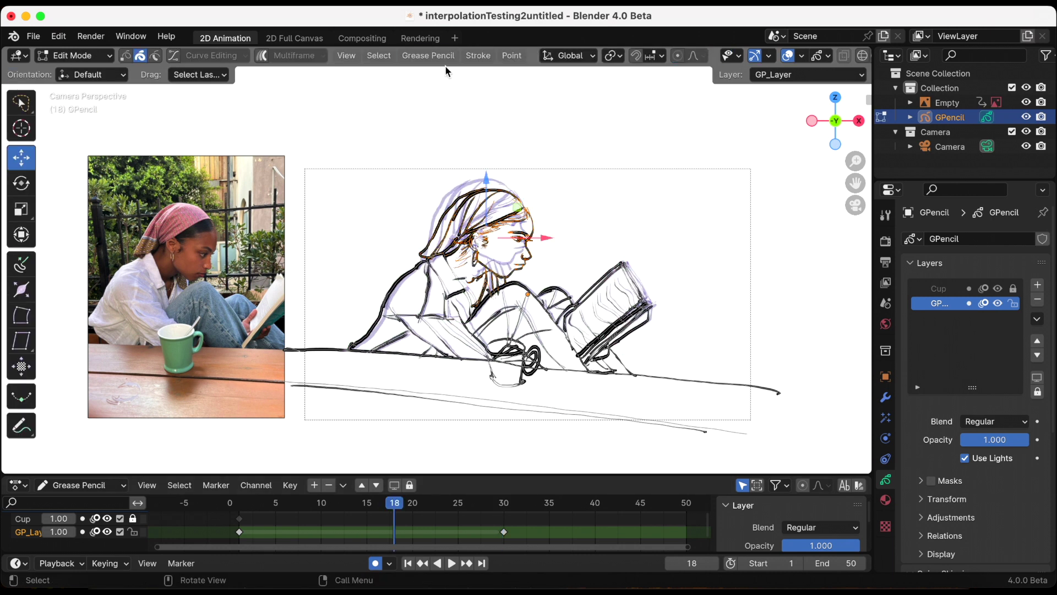
{"action": "left_click", "coordinate": [427, 55]}
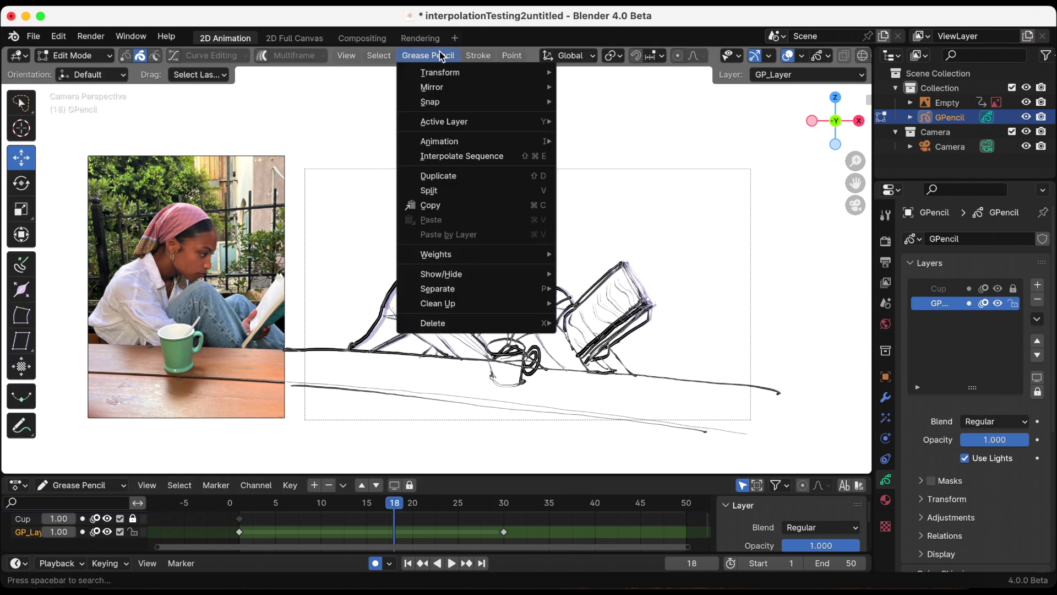
{"action": "left_click", "coordinate": [457, 157]}
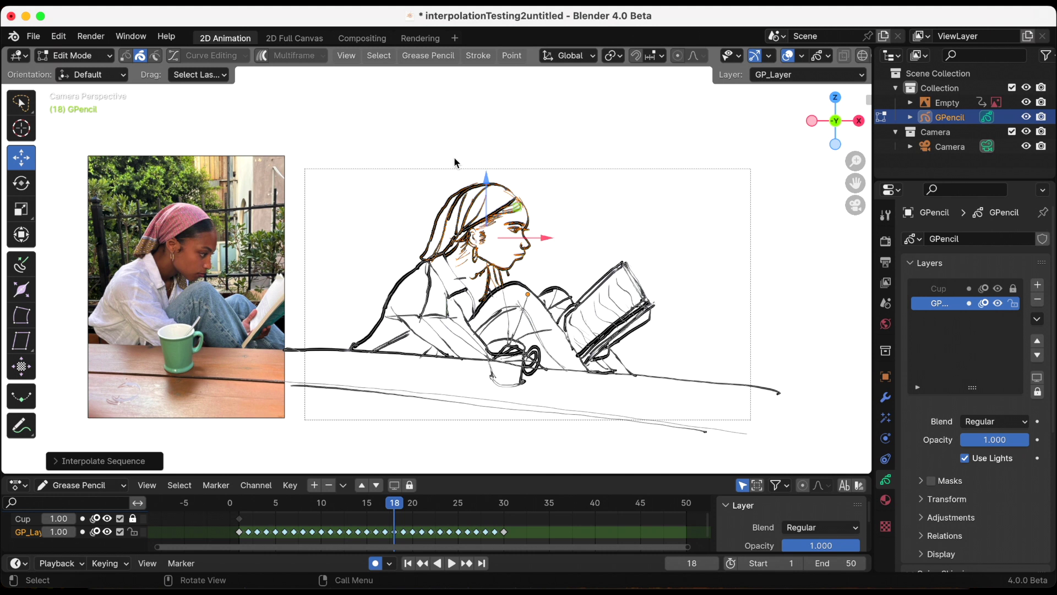
{"action": "left_click", "coordinate": [407, 563]}
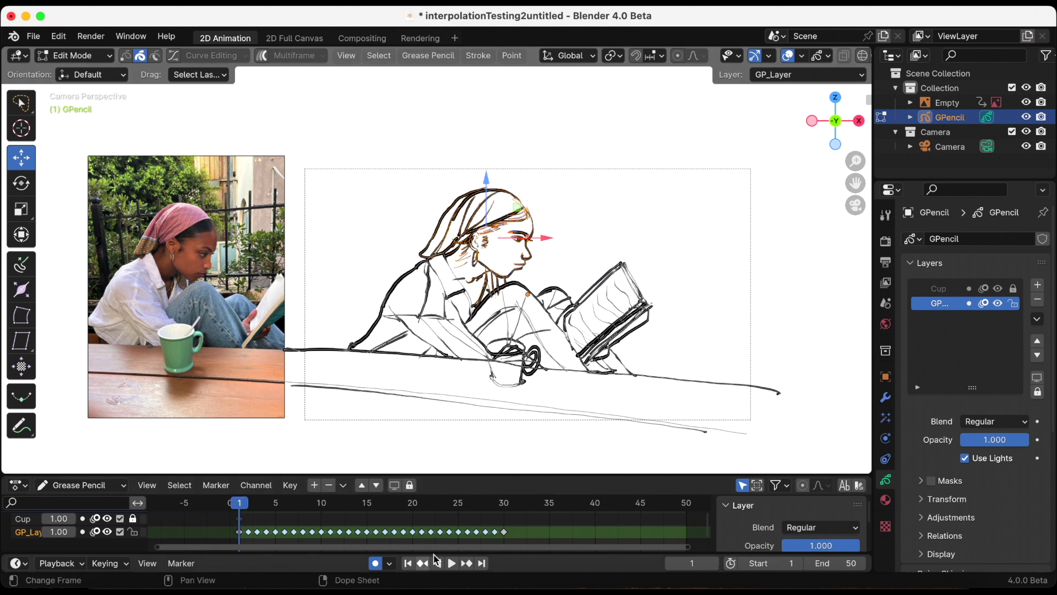
{"action": "left_click", "coordinate": [452, 563]}
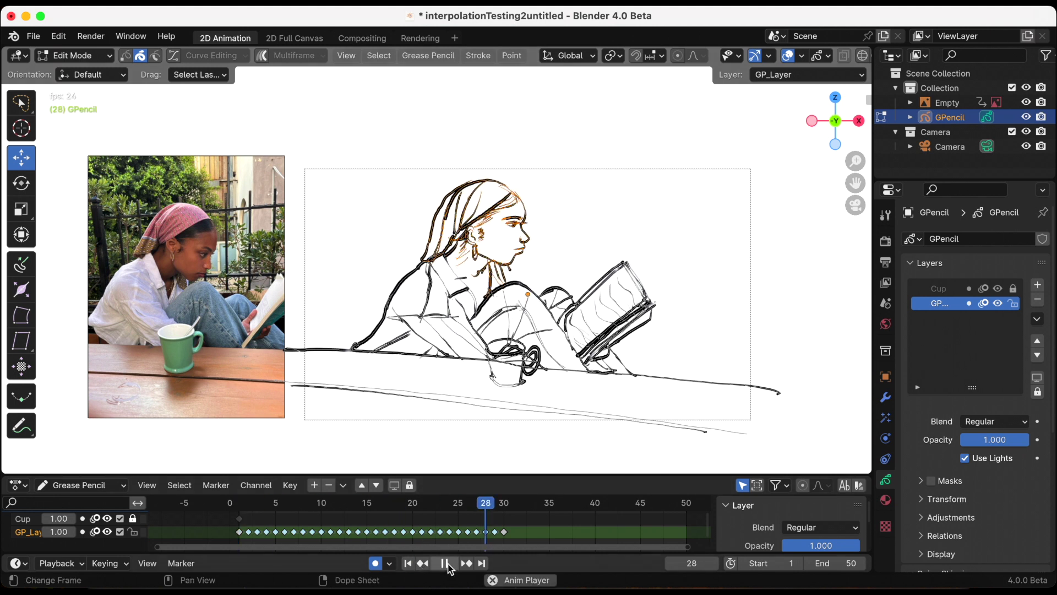
{"action": "left_click", "coordinate": [450, 565]}
{"action": "left_click", "coordinate": [407, 562]}
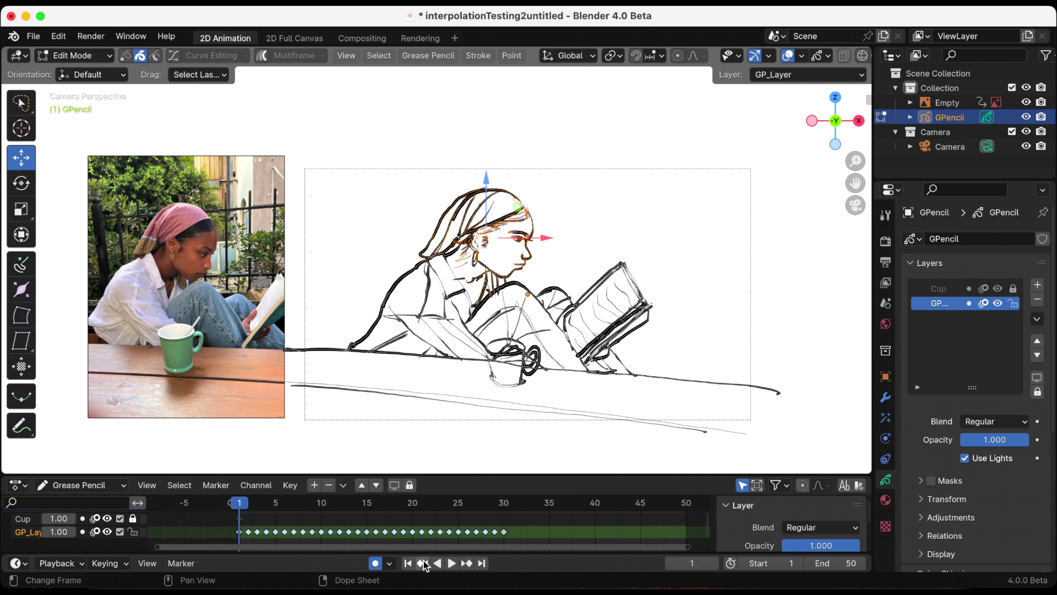
- Switch to Draw Mode, play the animation again, and save the file
{"action": "left_click", "coordinate": [73, 56]}
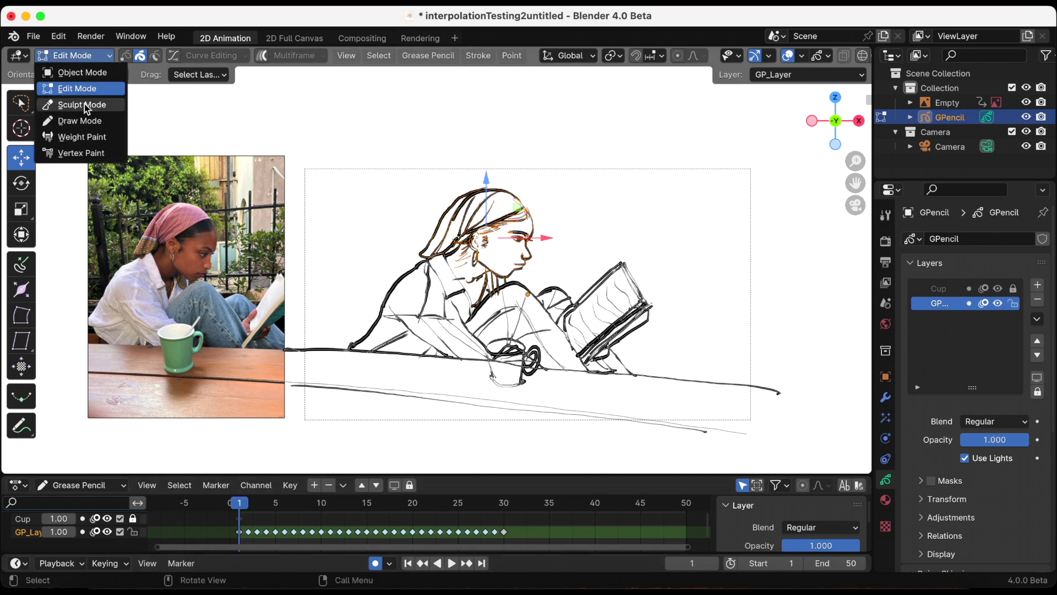
{"action": "left_click", "coordinate": [83, 120]}
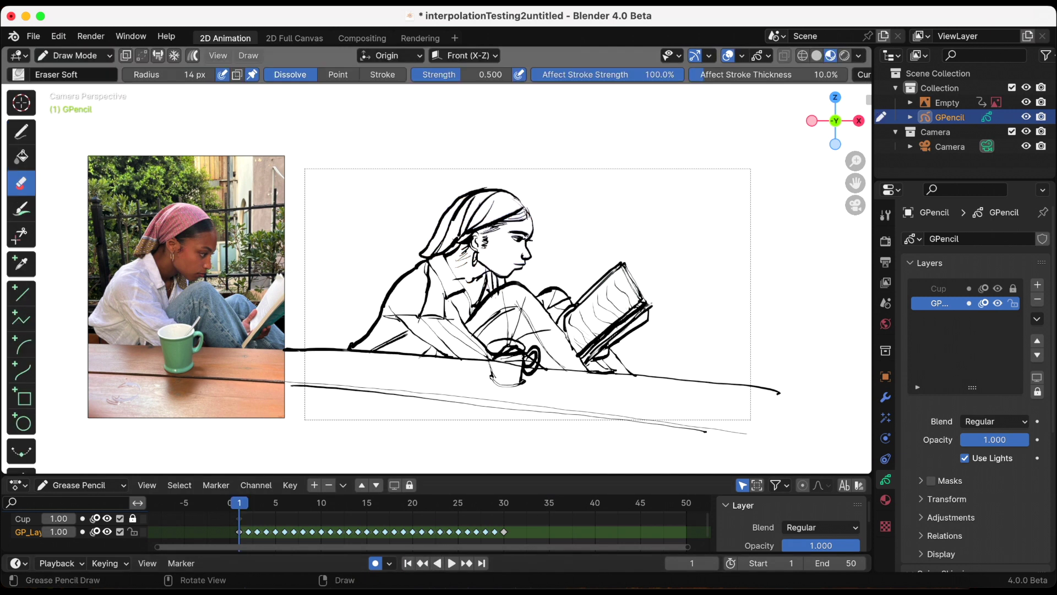
{"action": "left_click", "coordinate": [451, 563]}
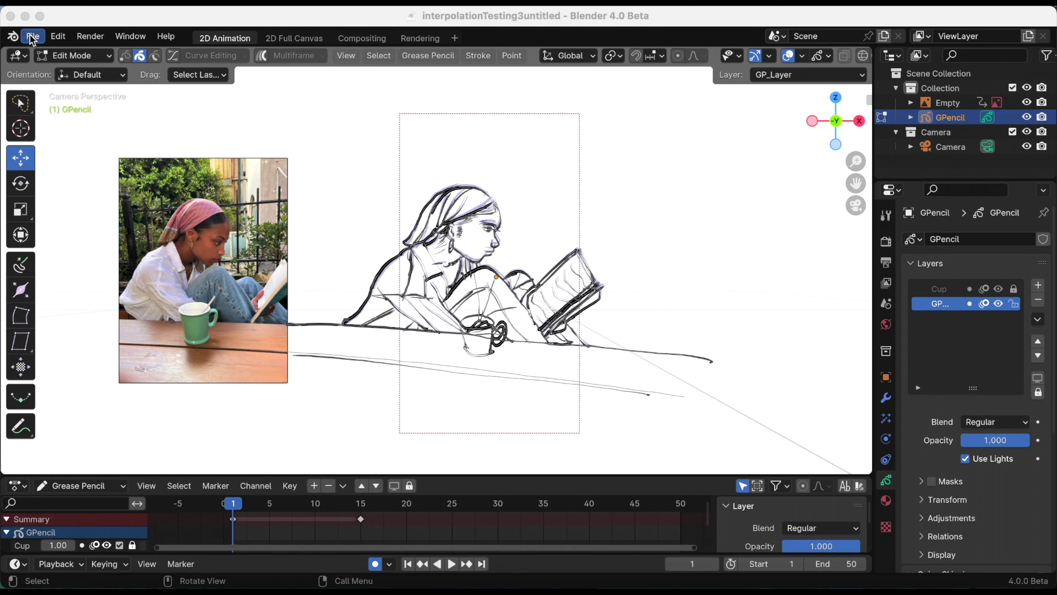
{"action": "left_click", "coordinate": [31, 36]}
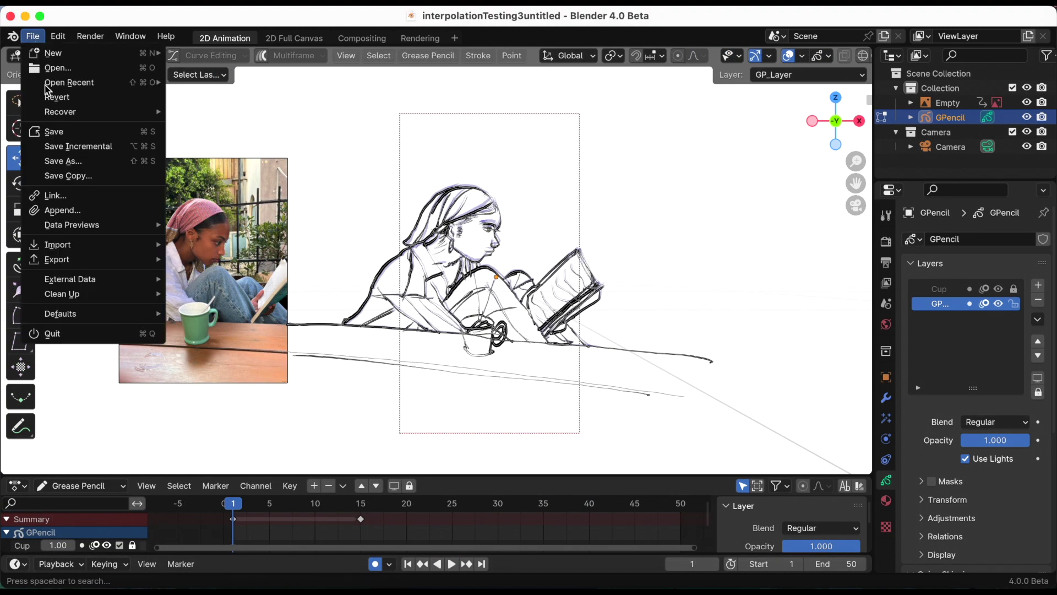
- Save the file, then at frame 8 interpolate the sequence between keys 1 and 15
{"action": "left_click", "coordinate": [59, 127]}
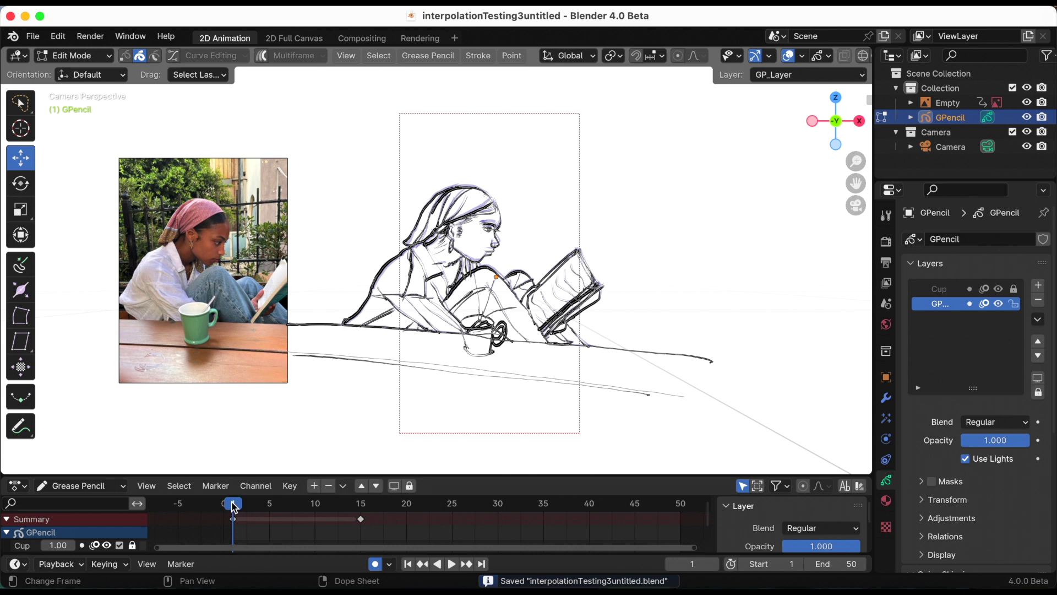
{"action": "mouse_move", "coordinate": [234, 506]}
{"action": "left_mouse_down"}
{"action": "mouse_move", "coordinate": [364, 507]}
{"action": "mouse_move", "coordinate": [235, 512]}
{"action": "left_mouse_up"}
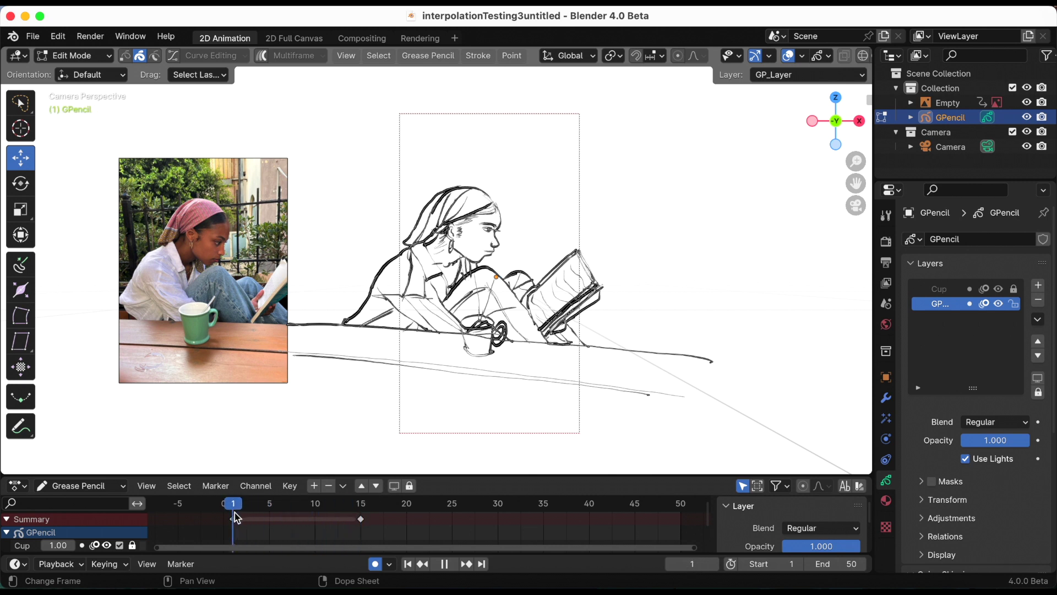
{"action": "left_click", "coordinate": [296, 504]}
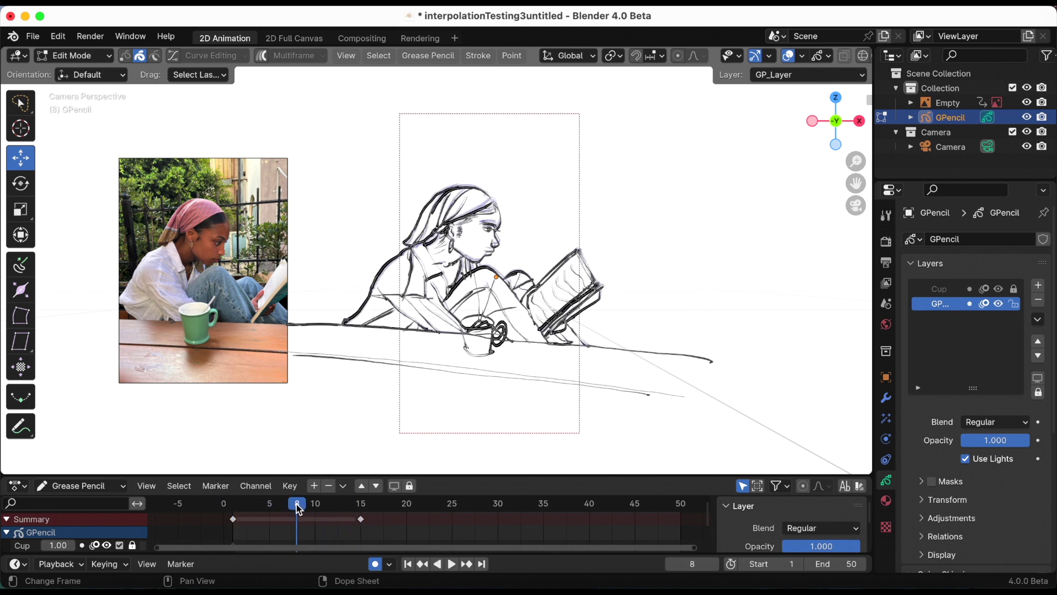
{"action": "left_click", "coordinate": [67, 55]}
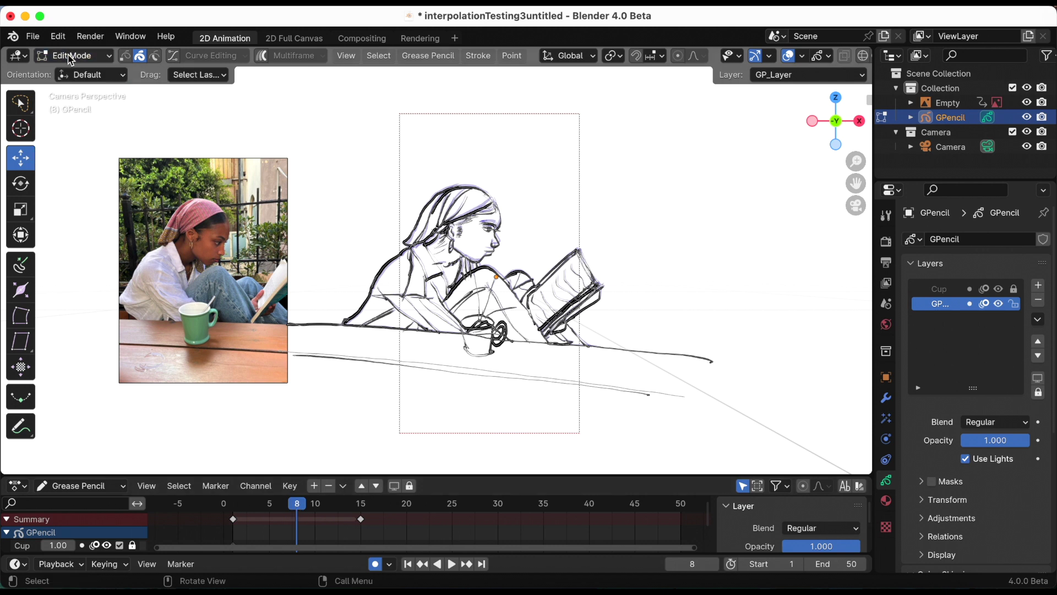
{"action": "left_click", "coordinate": [417, 60]}
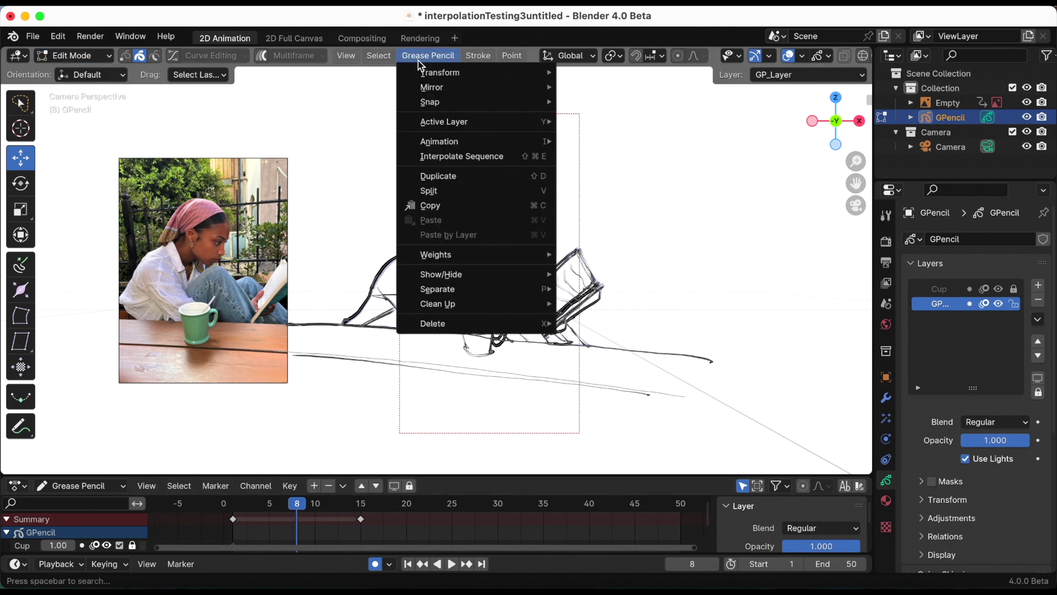
{"action": "left_click", "coordinate": [447, 160]}
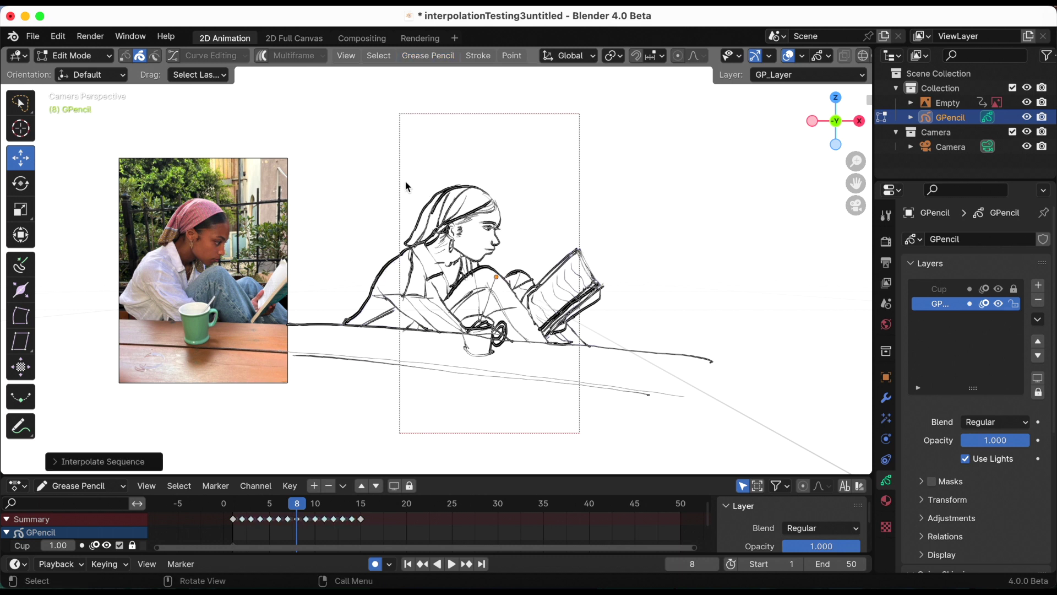
- Play the interpolated animation from frame 1 to preview the in-betweens
{"action": "left_click", "coordinate": [408, 564]}
{"action": "left_click", "coordinate": [452, 565]}
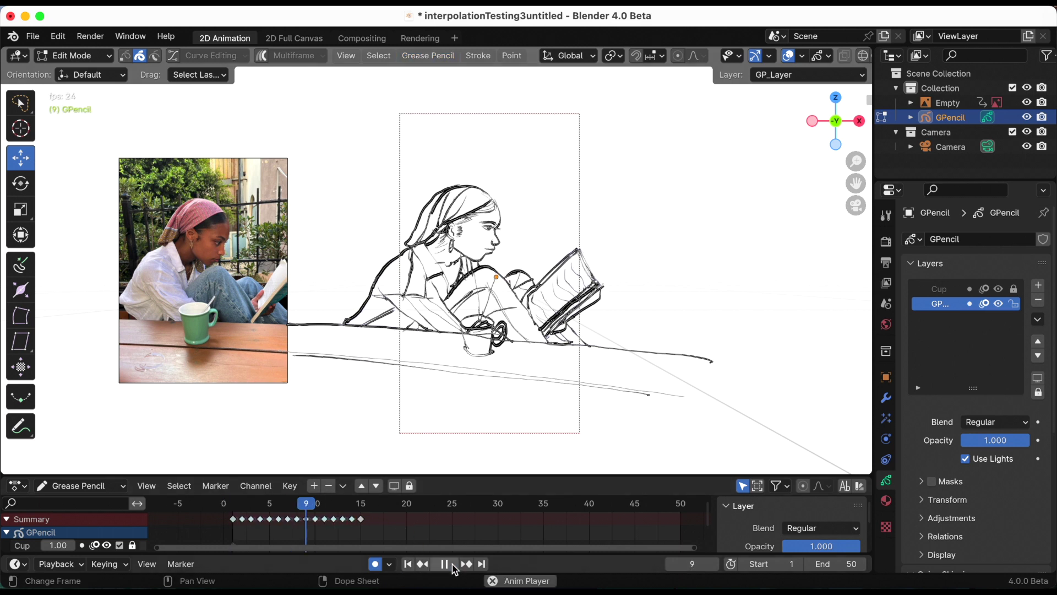
{"action": "left_click", "coordinate": [451, 563]}
{"action": "left_click_drag", "start_coordinate": [437, 499], "coordinate": [236, 512]}
{"action": "key", "text": "space"}
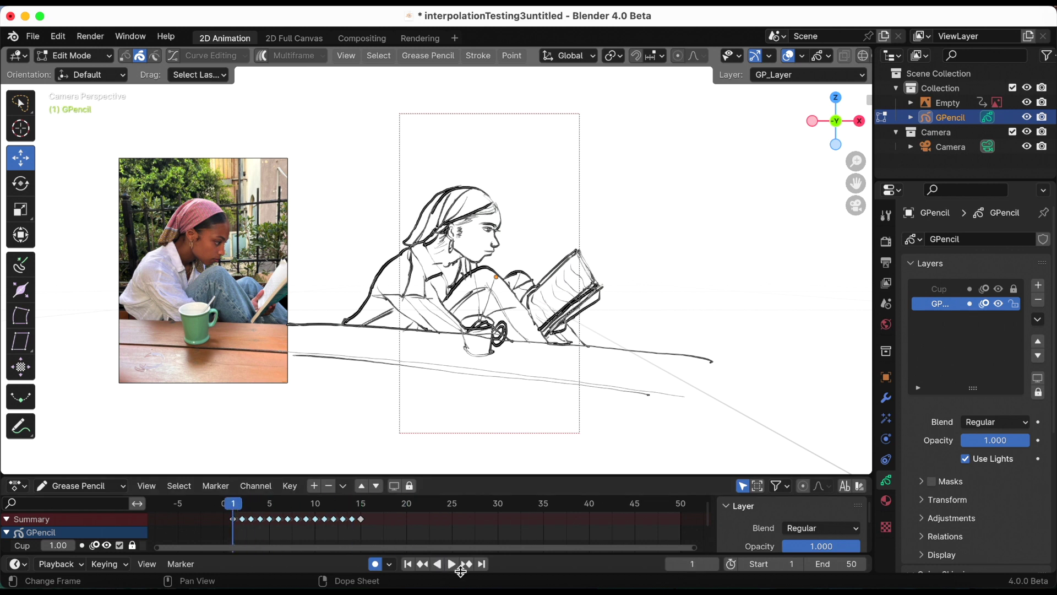
{"action": "left_click", "coordinate": [451, 564]}
{"action": "left_click", "coordinate": [453, 564]}
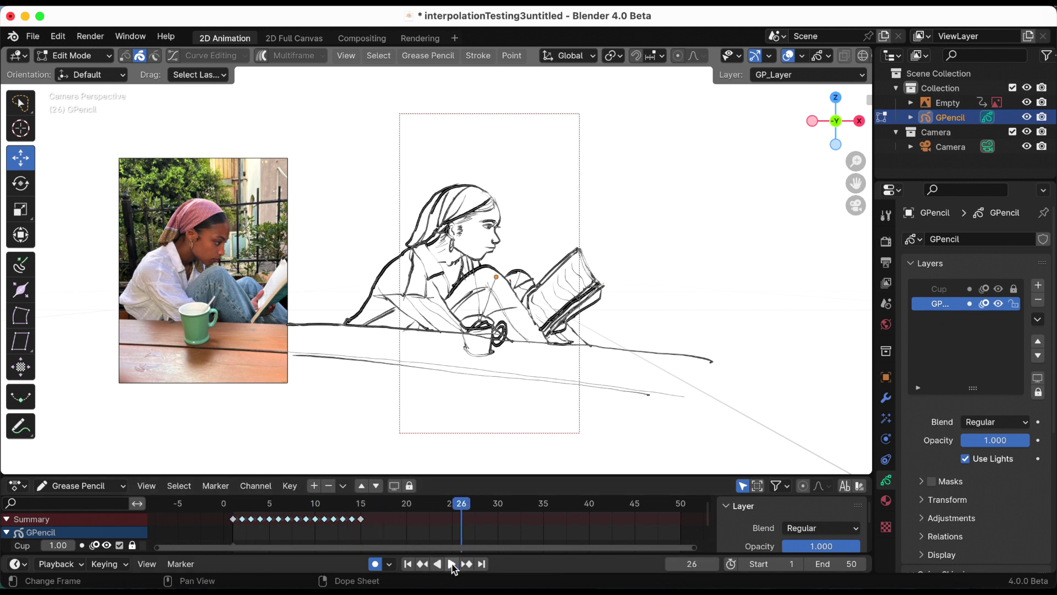
- Regenerate the in-betweens with Interpolate Sequence and preview them at Step 2
{"action": "left_click", "coordinate": [428, 55]}
{"action": "left_click", "coordinate": [472, 155]}
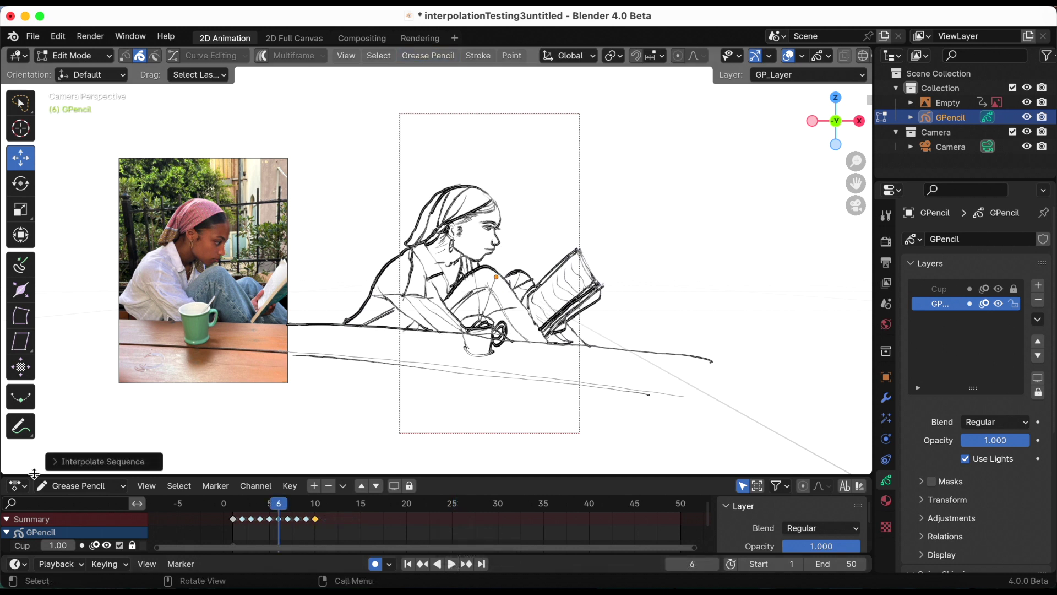
{"action": "left_click", "coordinate": [55, 463]}
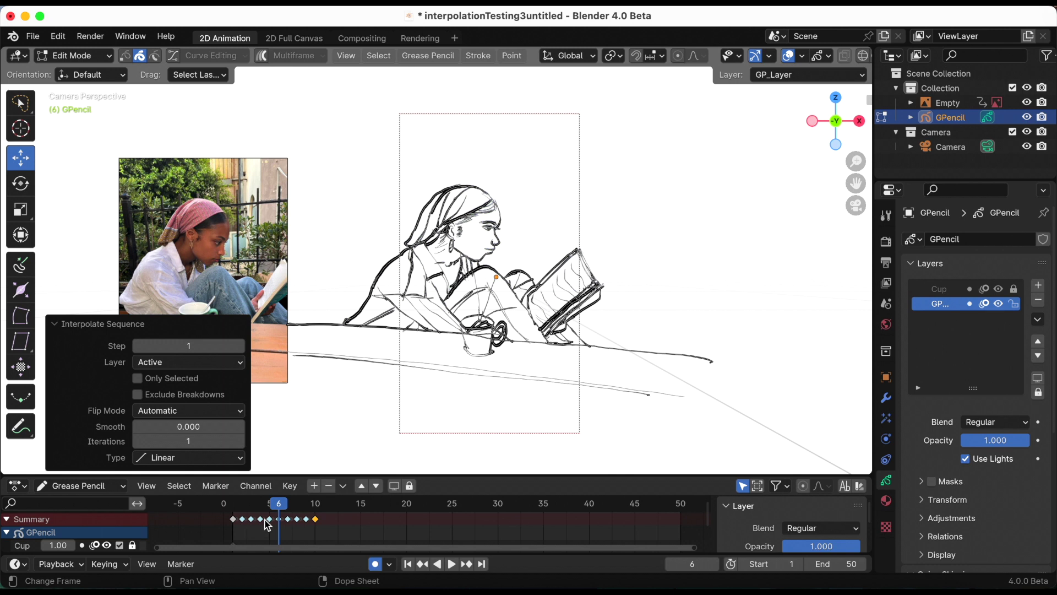
{"action": "left_click", "coordinate": [240, 345]}
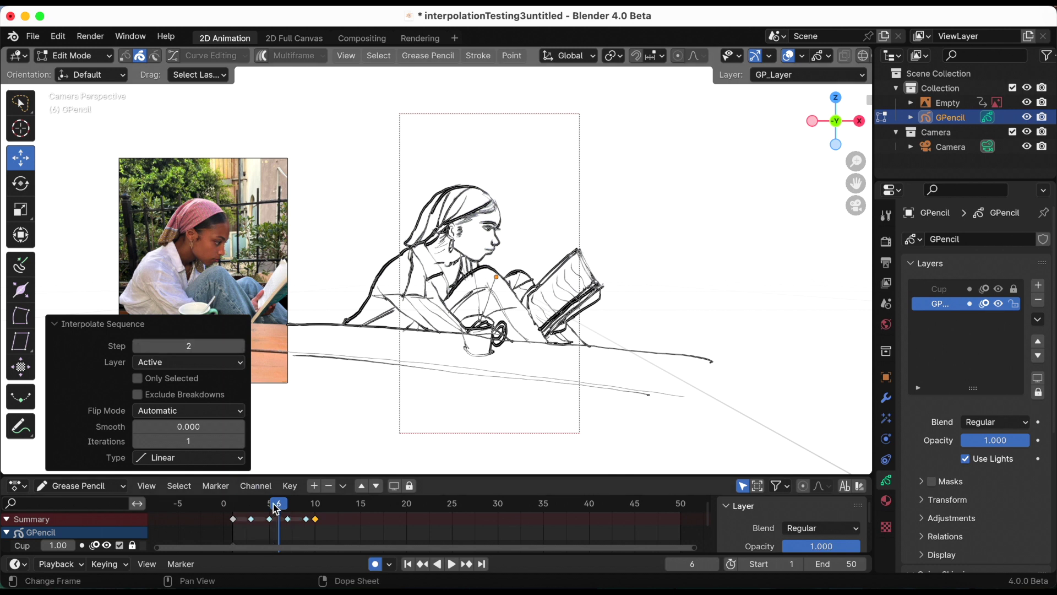
{"action": "left_click", "coordinate": [239, 507]}
{"action": "key", "text": "space"}
{"action": "left_click", "coordinate": [239, 508]}
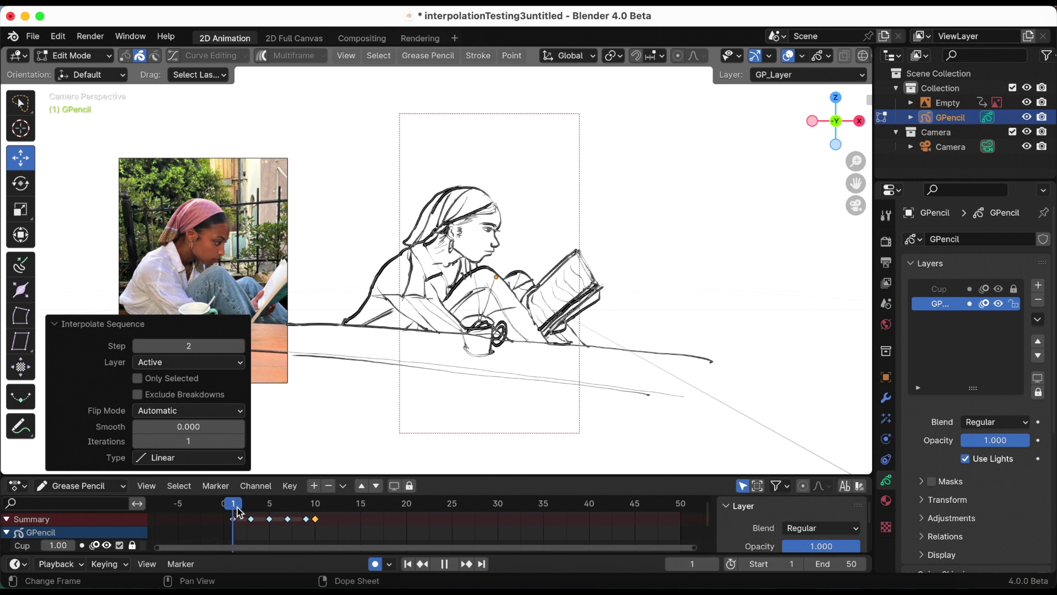
{"action": "key", "text": "space"}
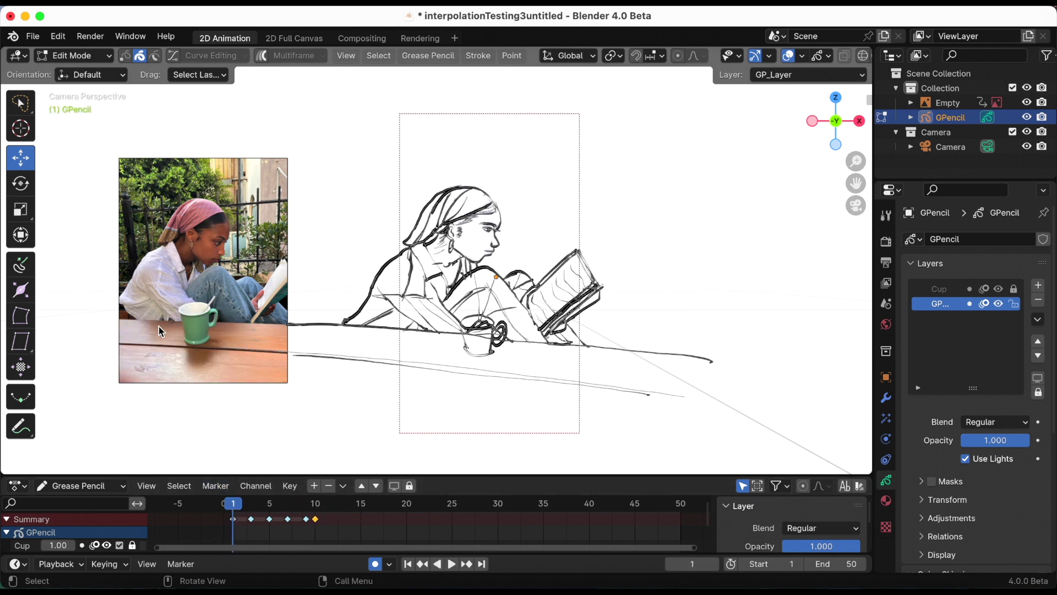
- Restore interpolation to Step 1 and keep it on the active layer
{"action": "key", "text": "ctrl+z"}
{"action": "key", "text": "ctrl+shift+e"}
{"action": "left_click", "coordinate": [138, 346]}
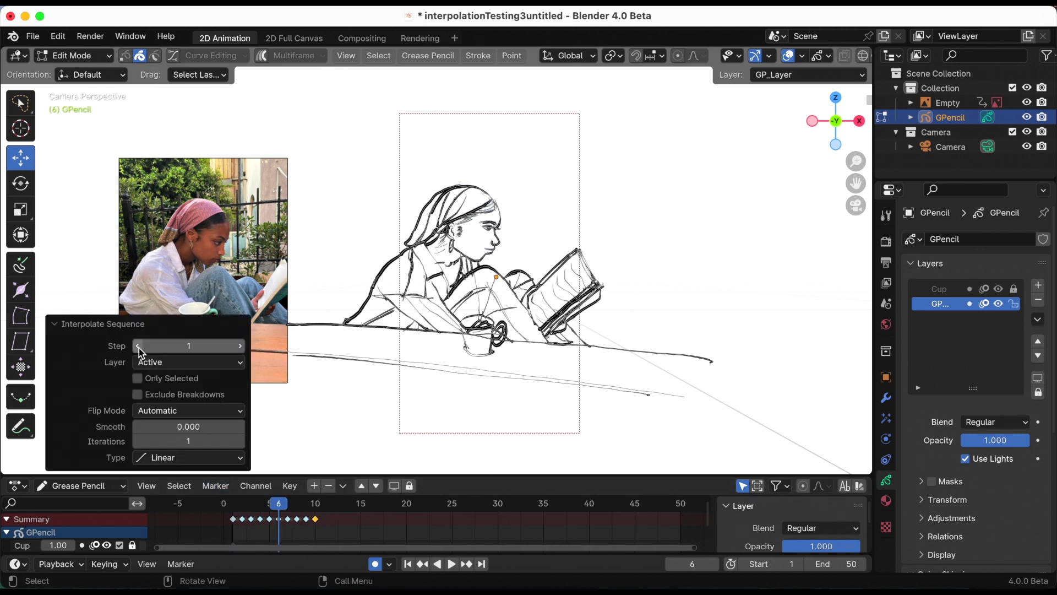
{"action": "left_click", "coordinate": [160, 363]}
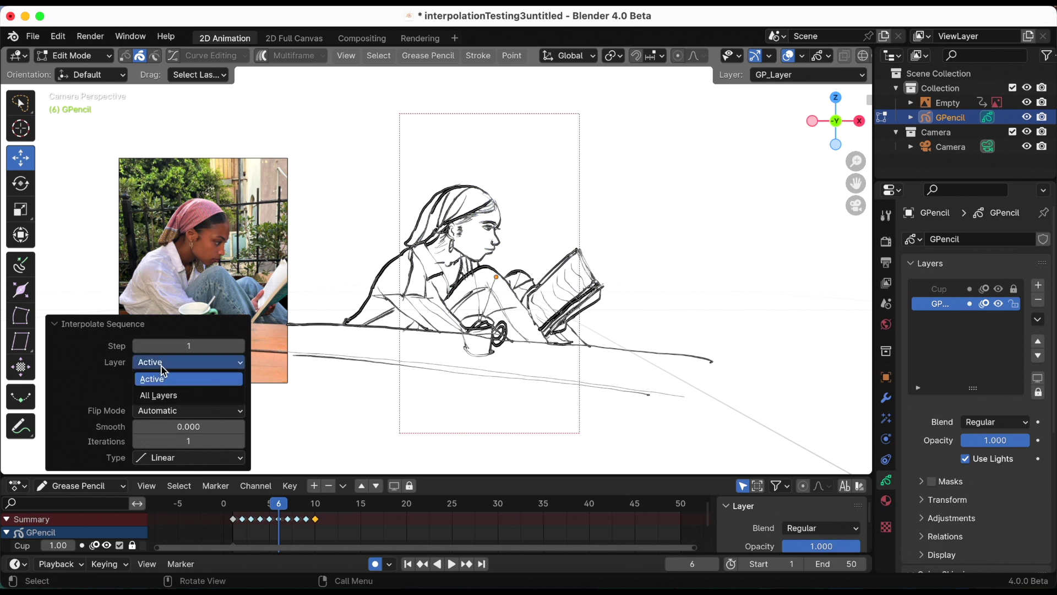
{"action": "left_click", "coordinate": [162, 367]}
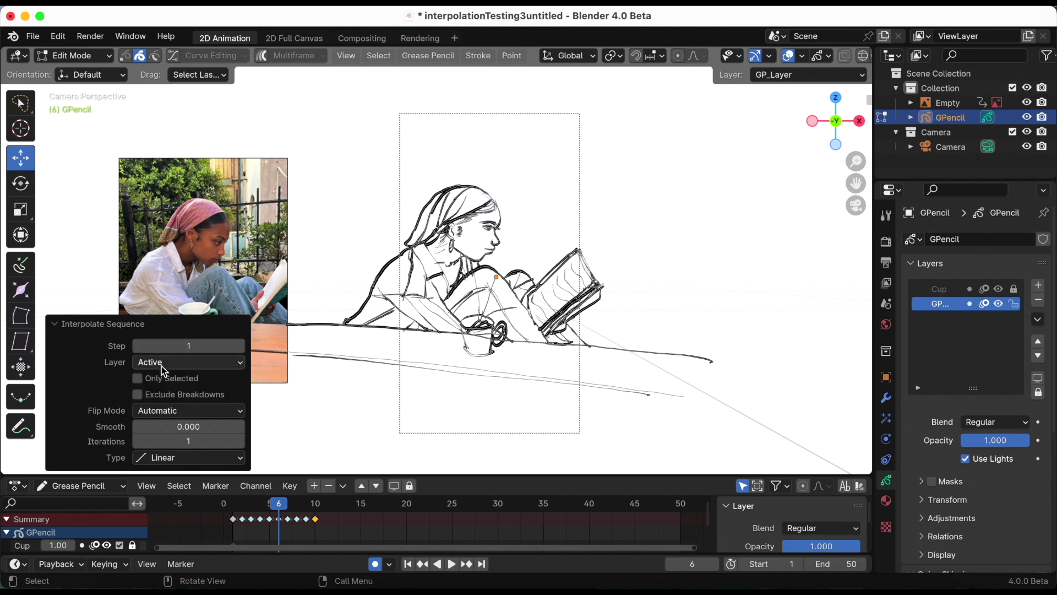
- Try turning stroke flipping off, then set Flip Mode back to Automatic
{"action": "left_click", "coordinate": [160, 411]}
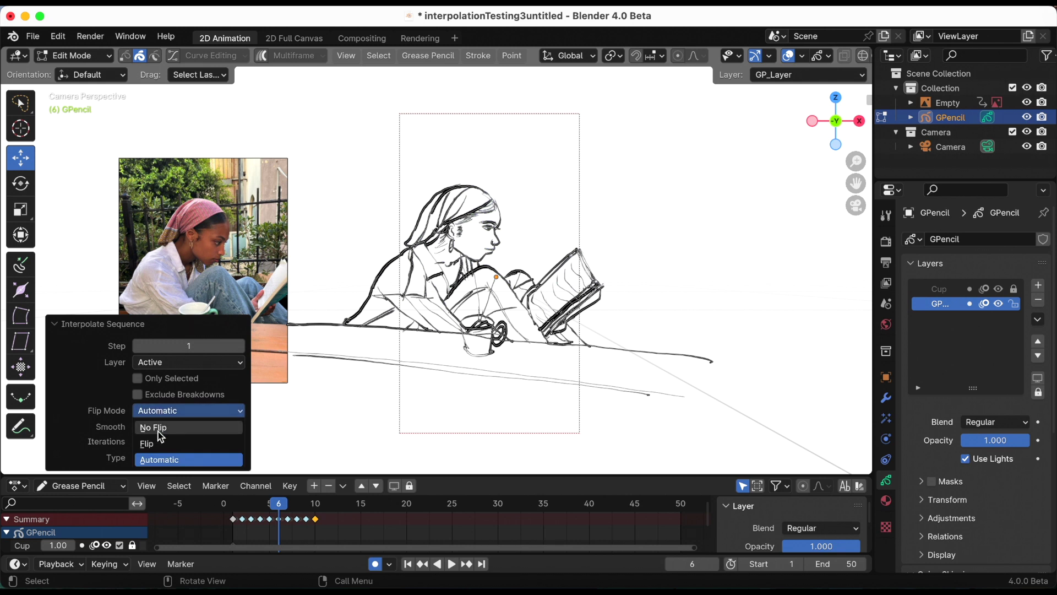
{"action": "left_click", "coordinate": [159, 428]}
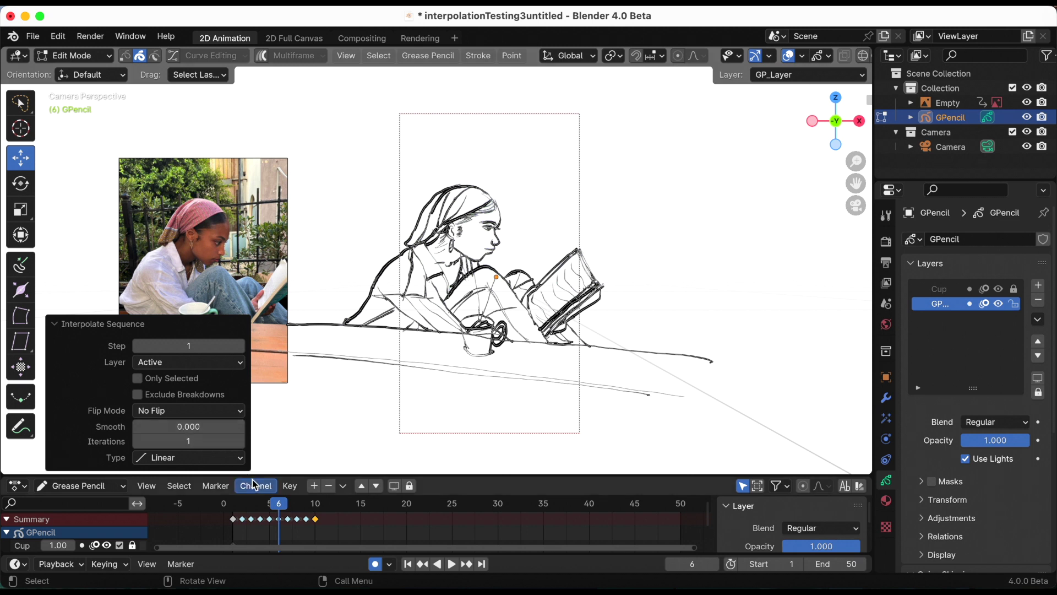
{"action": "left_click", "coordinate": [158, 413]}
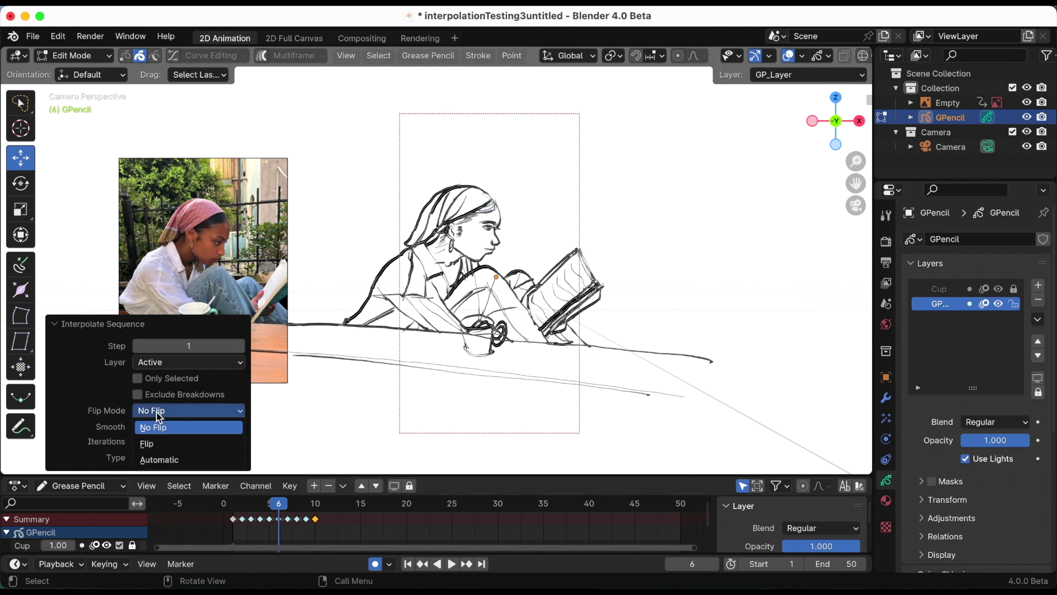
{"action": "left_click", "coordinate": [175, 461]}
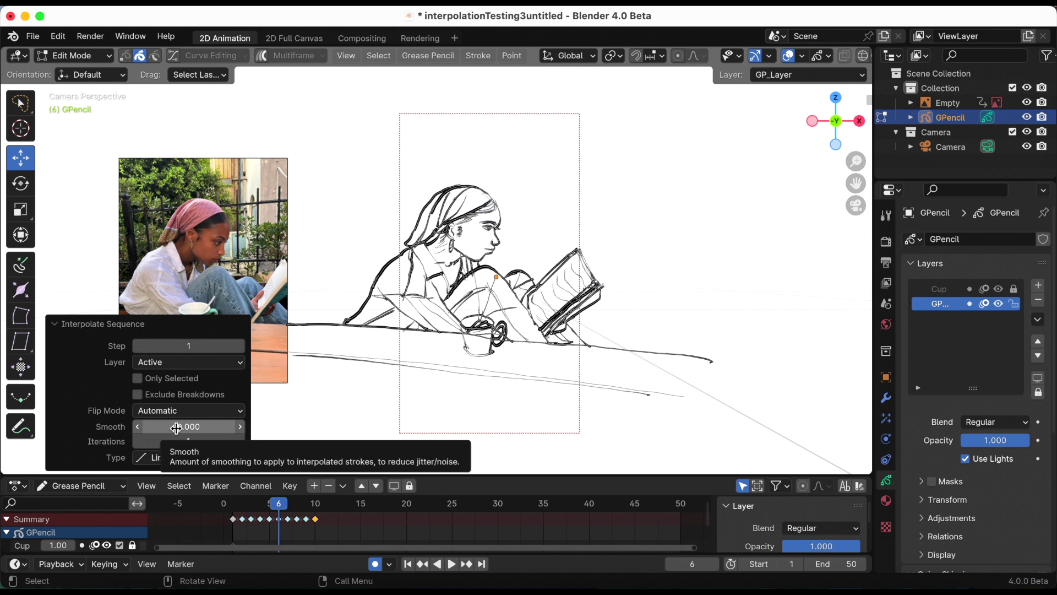
- Increase stroke smoothing and play back the smoothed in-betweens
{"action": "left_click_drag", "start_coordinate": [176, 427], "coordinate": [190, 427]}
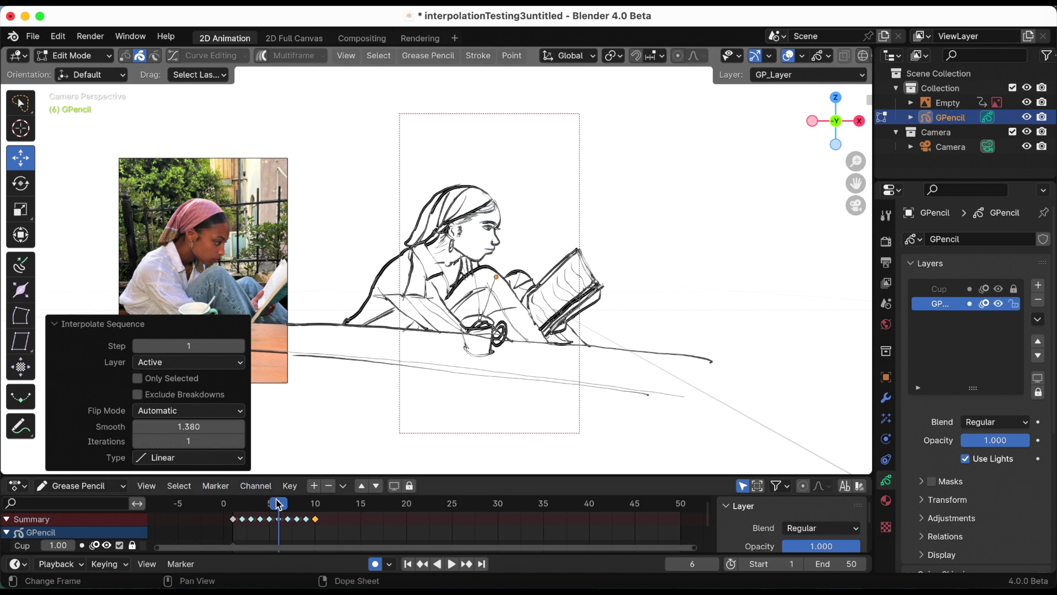
{"action": "mouse_move", "coordinate": [279, 505]}
{"action": "left_mouse_down"}
{"action": "mouse_move", "coordinate": [250, 504]}
{"action": "mouse_move", "coordinate": [319, 504]}
{"action": "mouse_move", "coordinate": [231, 506]}
{"action": "mouse_move", "coordinate": [246, 508]}
{"action": "left_mouse_up"}
{"action": "key", "text": "space"}
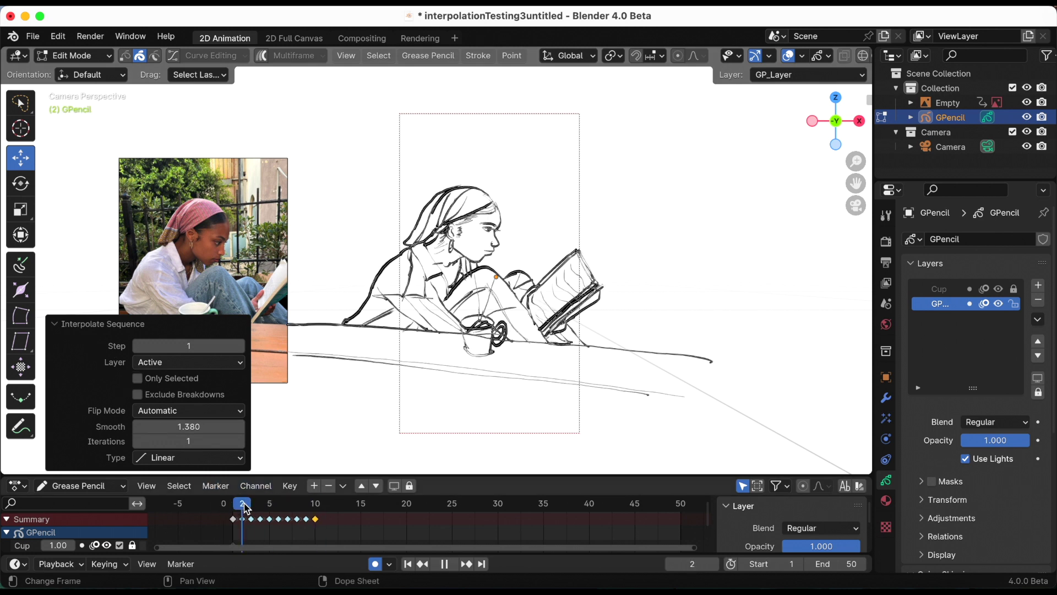
{"action": "key", "text": "space"}
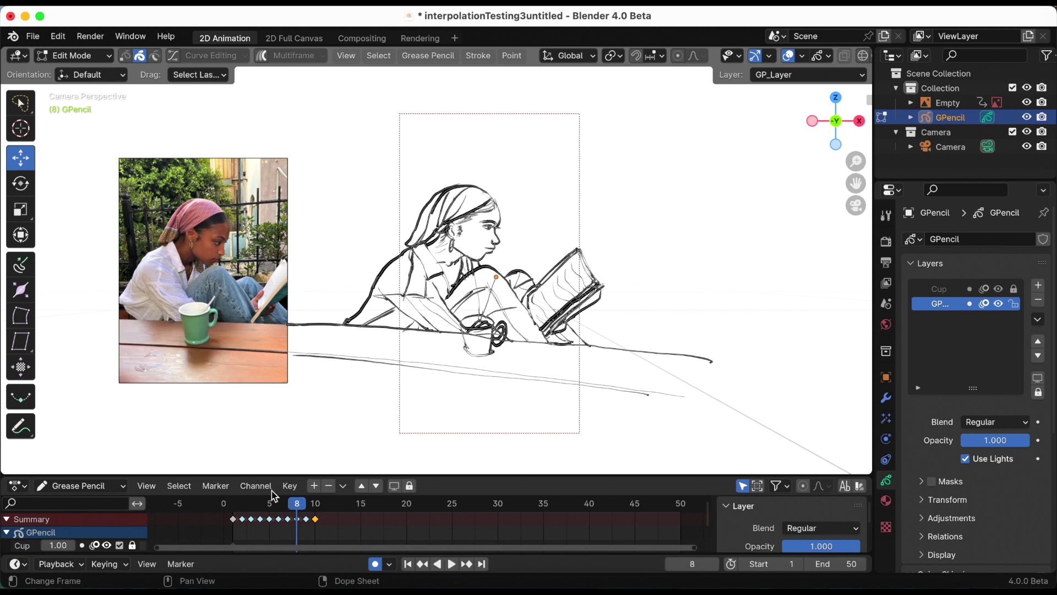
- Reset Smooth to 0.0 and replay the in-betweens across frames 1 to 13
{"action": "key", "text": "ctrl+z"}
{"action": "left_click", "coordinate": [197, 427]}
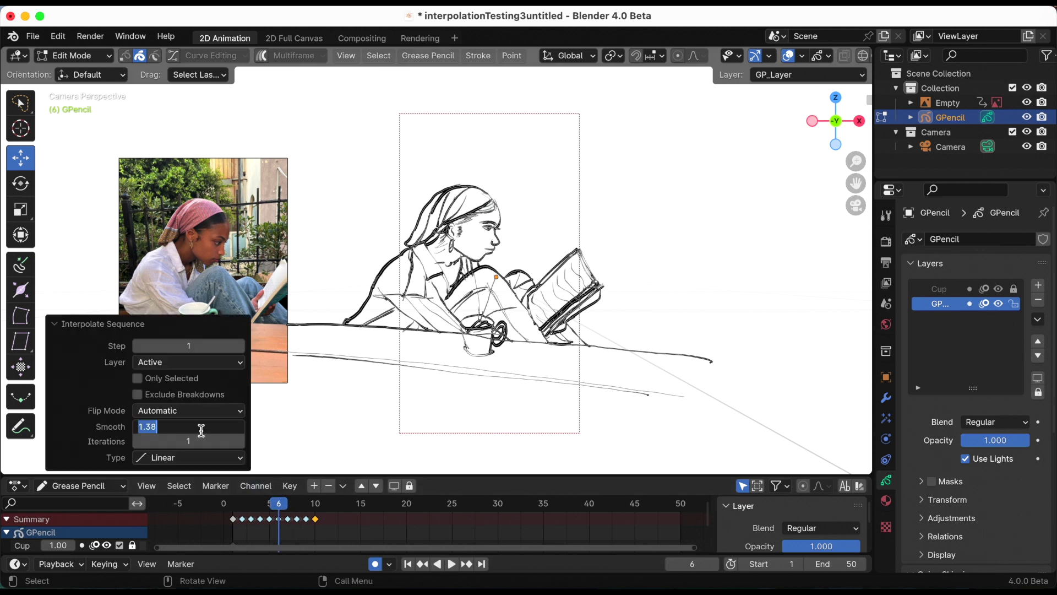
{"action": "type", "text": "0.0"}
{"action": "key", "text": "Return"}
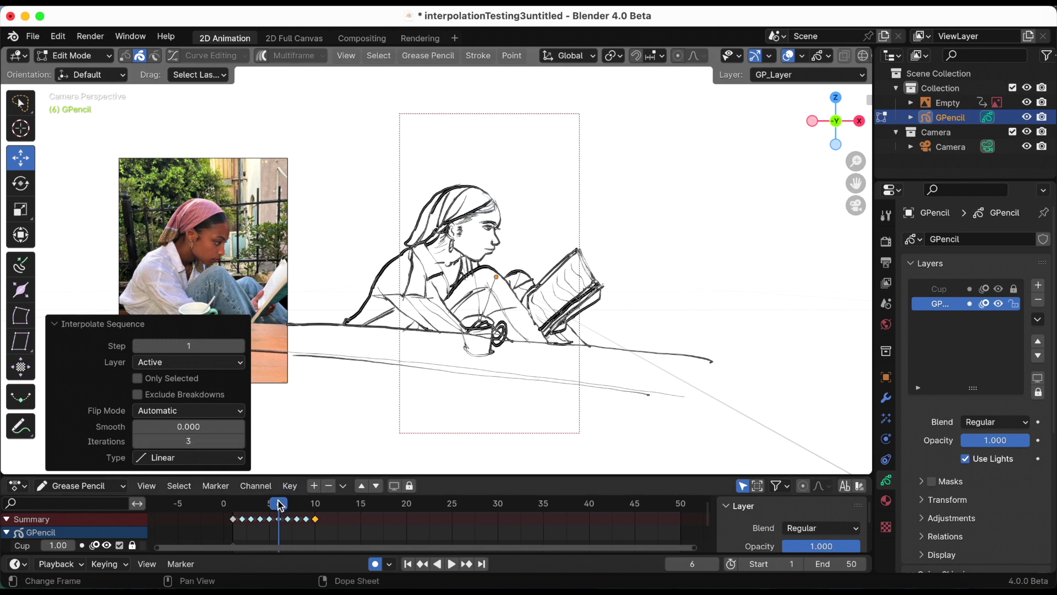
{"action": "mouse_move", "coordinate": [279, 505]}
{"action": "left_mouse_down"}
{"action": "mouse_move", "coordinate": [235, 503]}
{"action": "mouse_move", "coordinate": [342, 503]}
{"action": "mouse_move", "coordinate": [231, 503]}
{"action": "mouse_move", "coordinate": [331, 503]}
{"action": "mouse_move", "coordinate": [232, 504]}
{"action": "mouse_move", "coordinate": [324, 503]}
{"action": "mouse_move", "coordinate": [279, 503]}
{"action": "left_mouse_up"}
{"action": "key", "text": "space"}
{"action": "key", "text": "space"}
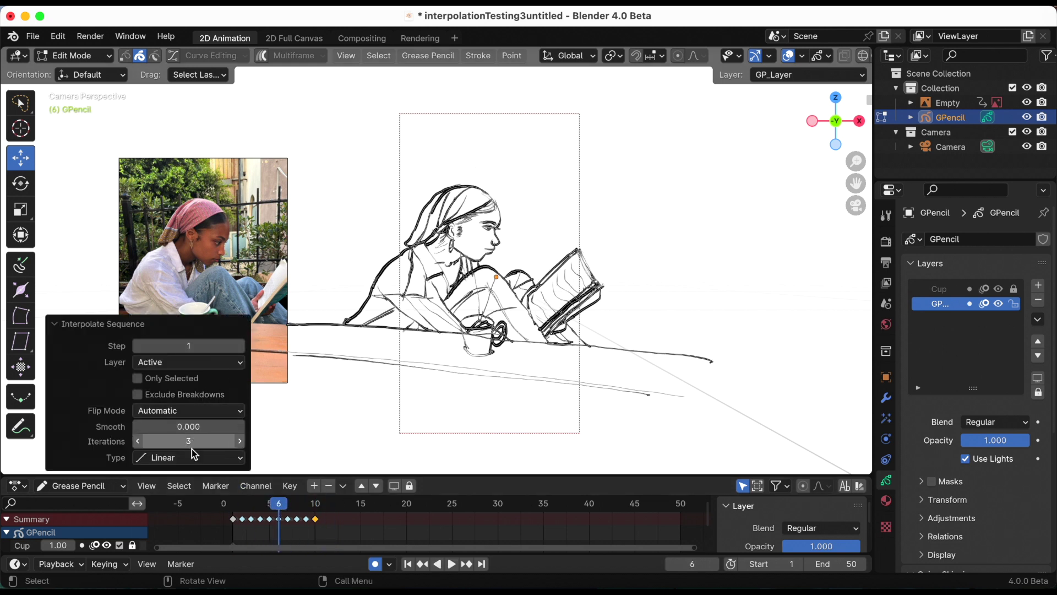
- Try a custom easing curve bent to ease the motion and play it from frame 1
{"action": "left_click", "coordinate": [181, 458]}
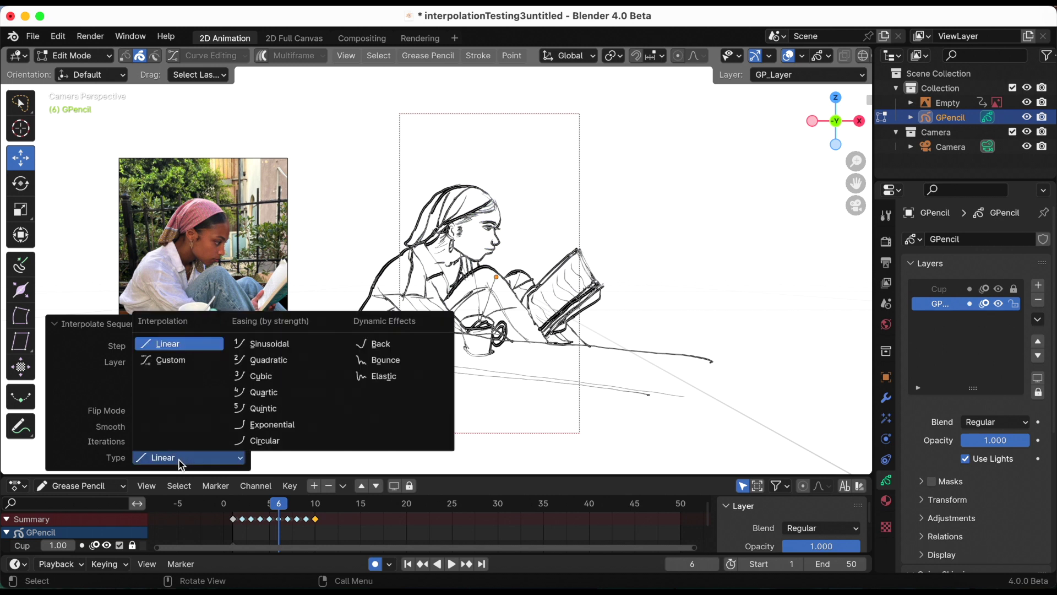
{"action": "left_click", "coordinate": [183, 360]}
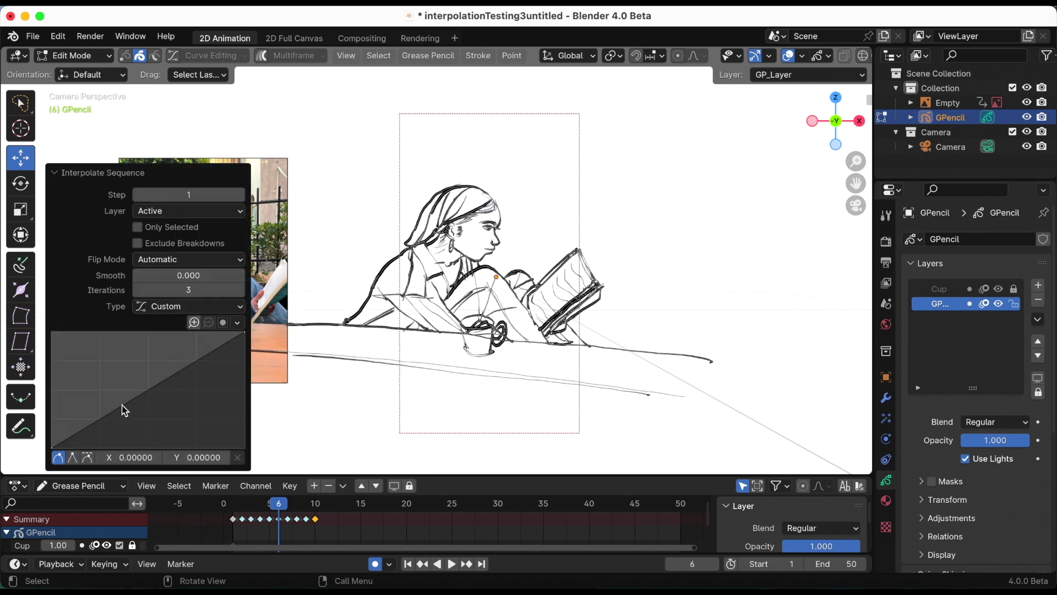
{"action": "left_click_drag", "start_coordinate": [181, 371], "coordinate": [196, 393]}
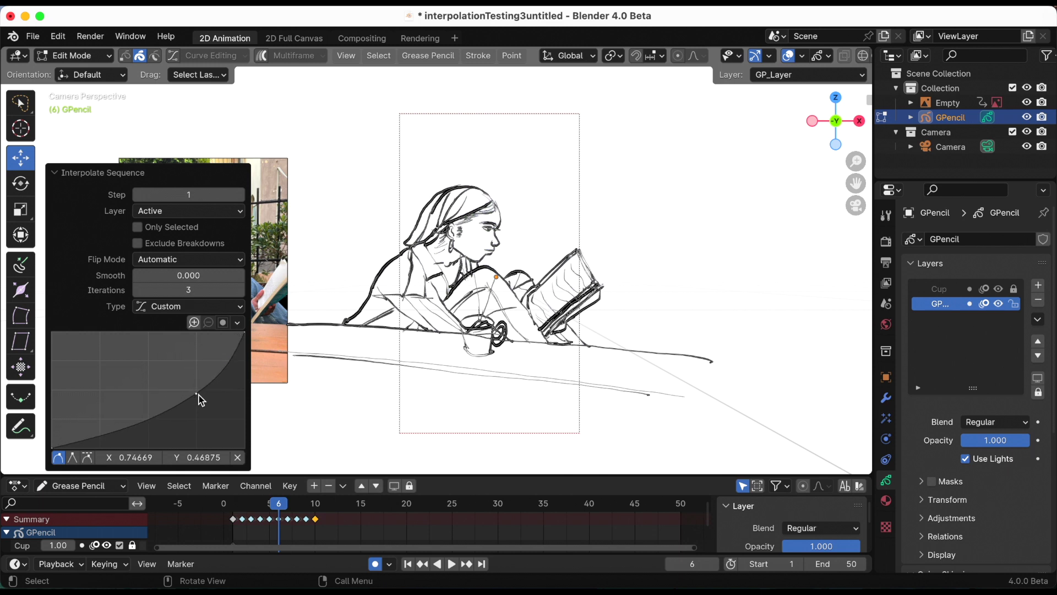
{"action": "key", "text": "space"}
{"action": "left_click", "coordinate": [242, 509]}
{"action": "key", "text": "Escape"}
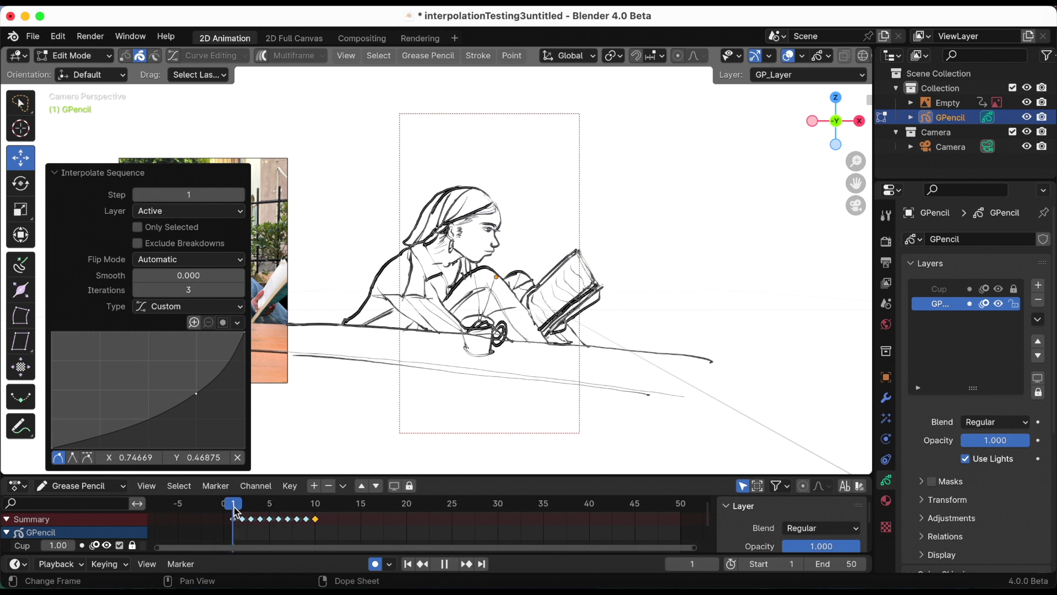
{"action": "left_click", "coordinate": [453, 564]}
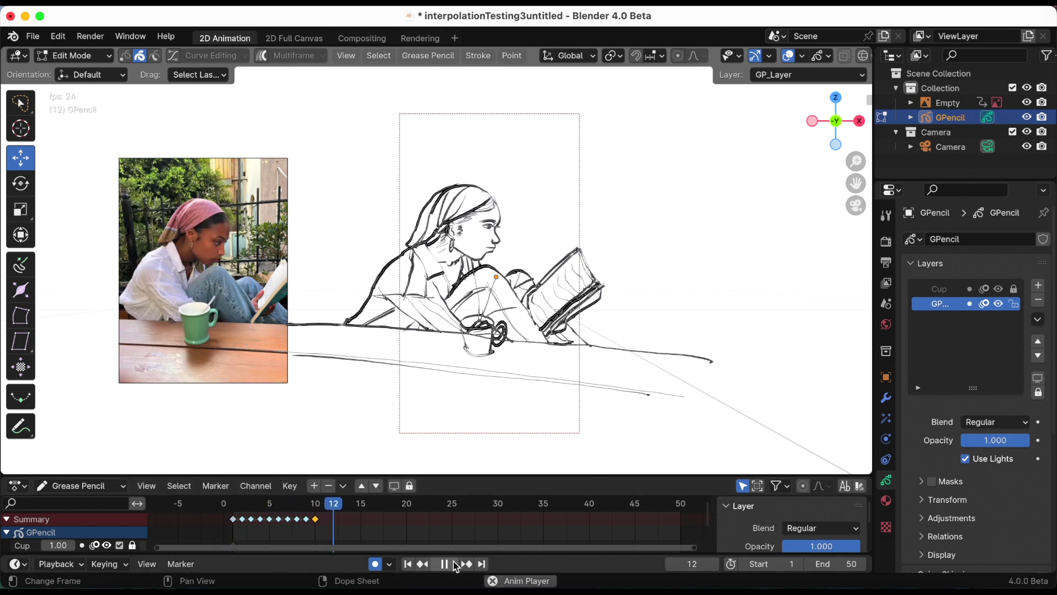
{"action": "left_click", "coordinate": [450, 564]}
{"action": "left_click", "coordinate": [408, 564]}
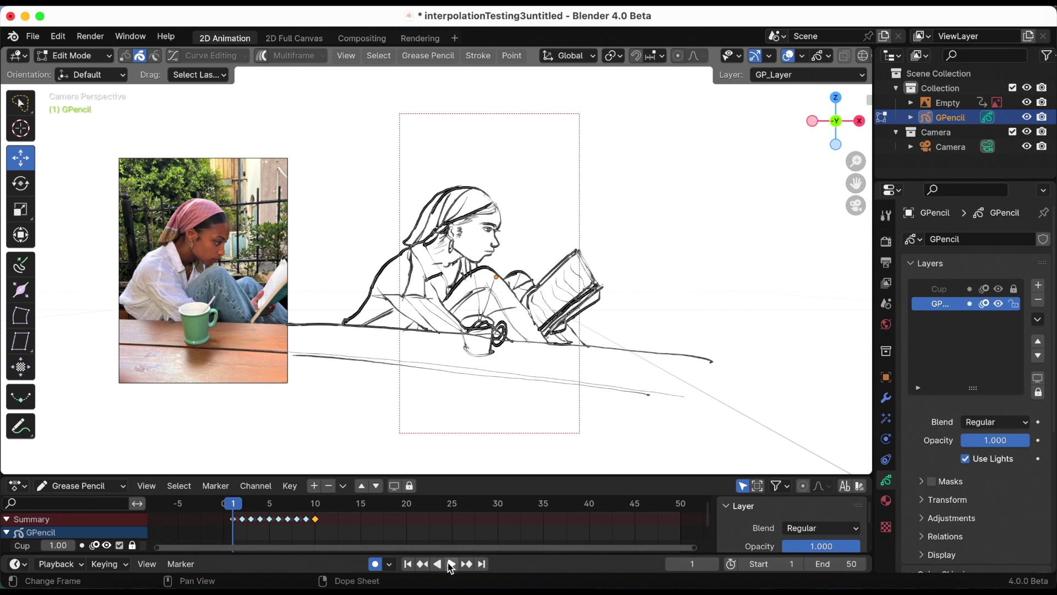
{"action": "left_click", "coordinate": [450, 564]}
{"action": "left_click", "coordinate": [451, 564]}
{"action": "key", "text": "ctrl+z"}
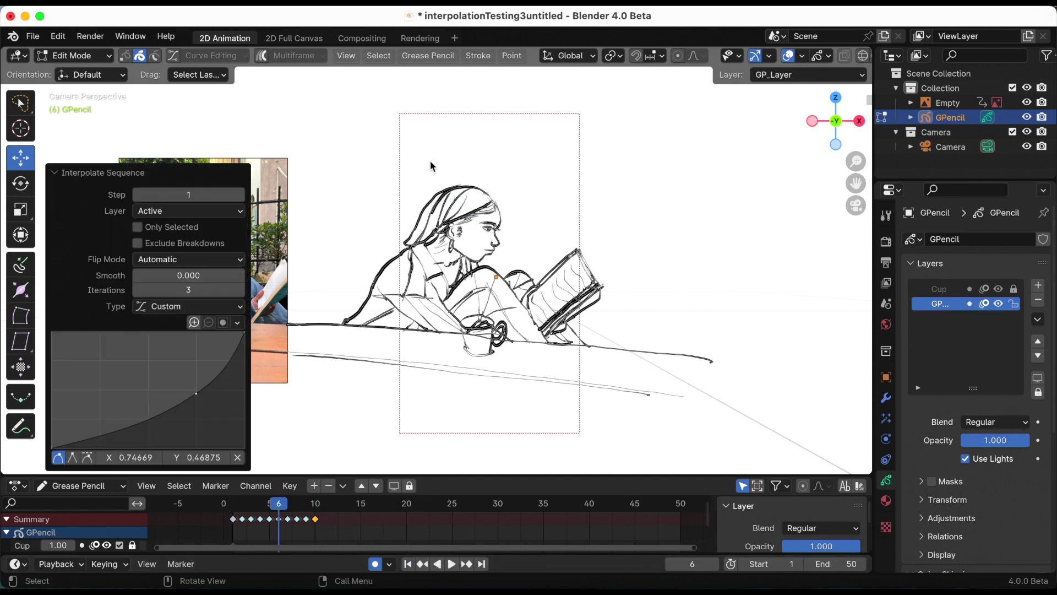
- Switch to Sinusoidal interpolation with Ease In and Out and play it back
{"action": "left_click", "coordinate": [167, 309]}
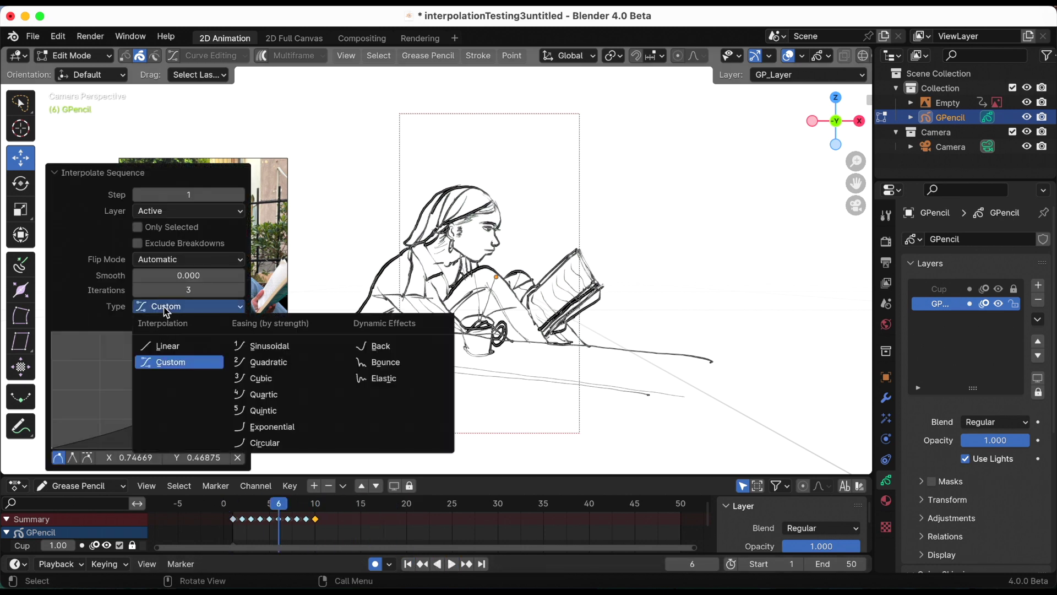
{"action": "left_click", "coordinate": [254, 348]}
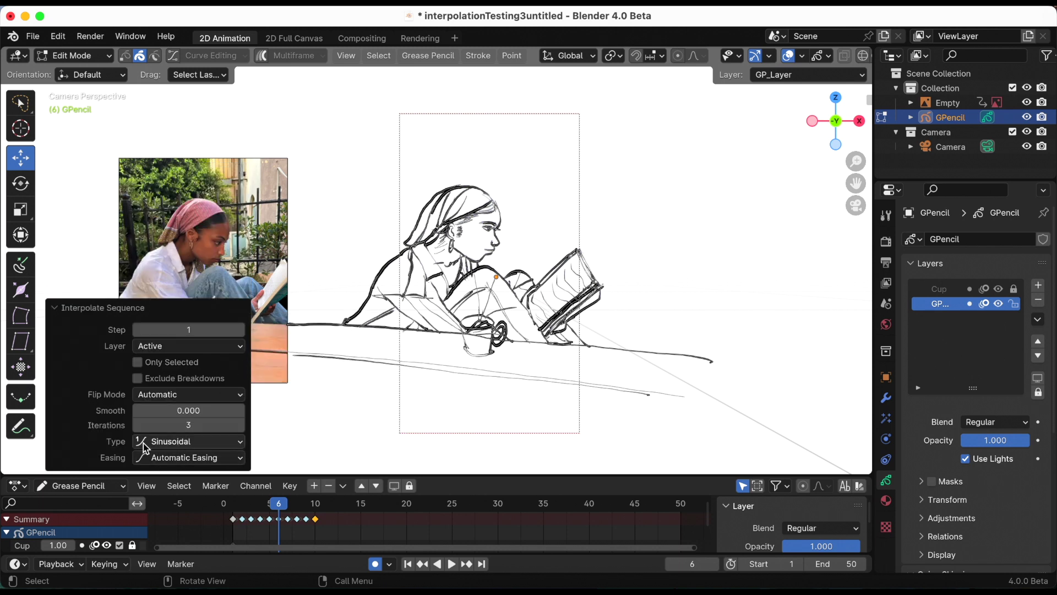
{"action": "left_click", "coordinate": [161, 459]}
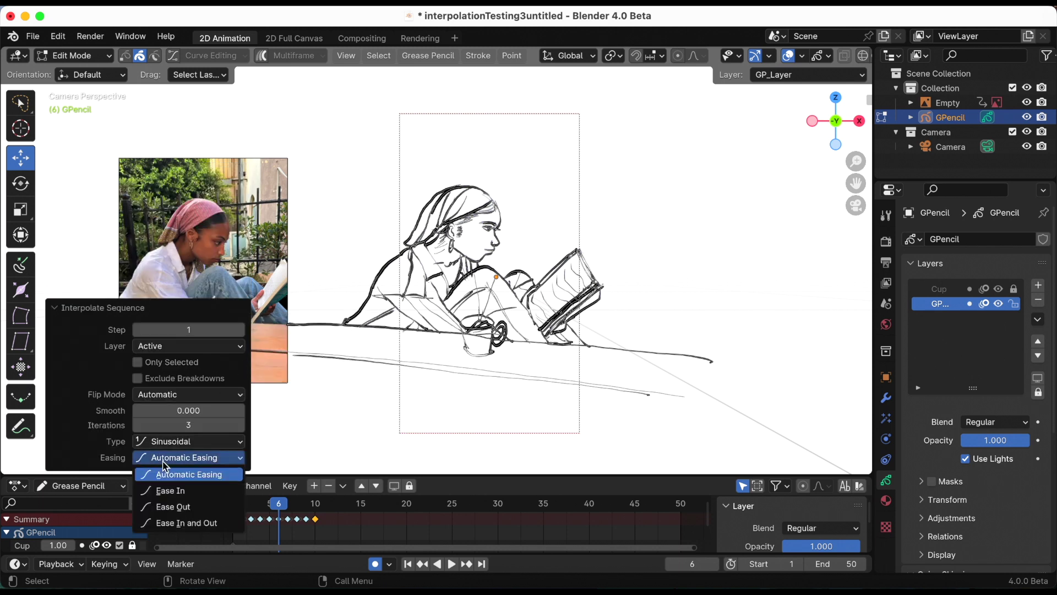
{"action": "left_click", "coordinate": [202, 520]}
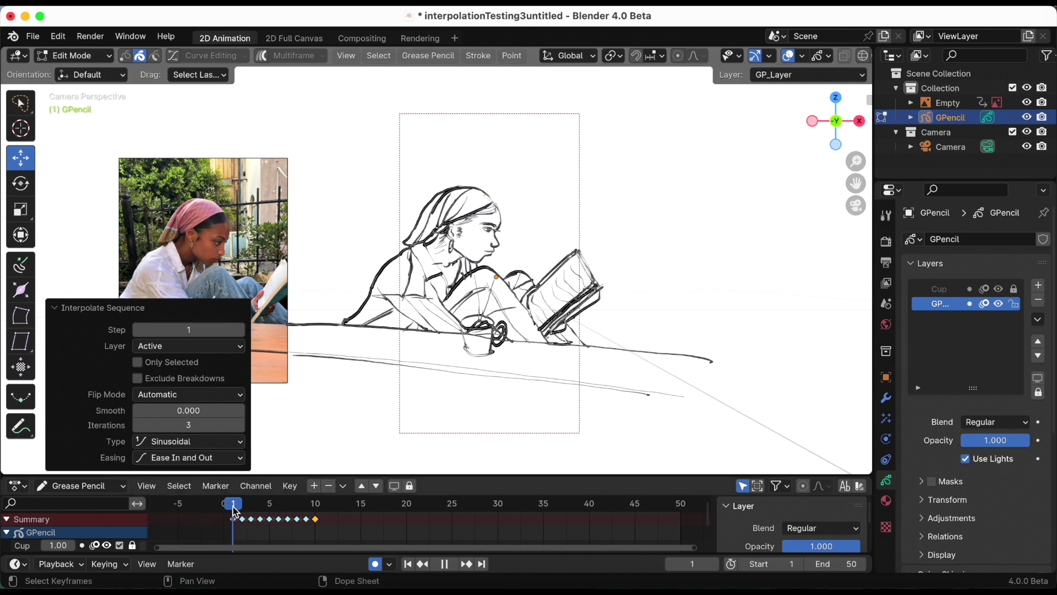
{"action": "left_click", "coordinate": [453, 566]}
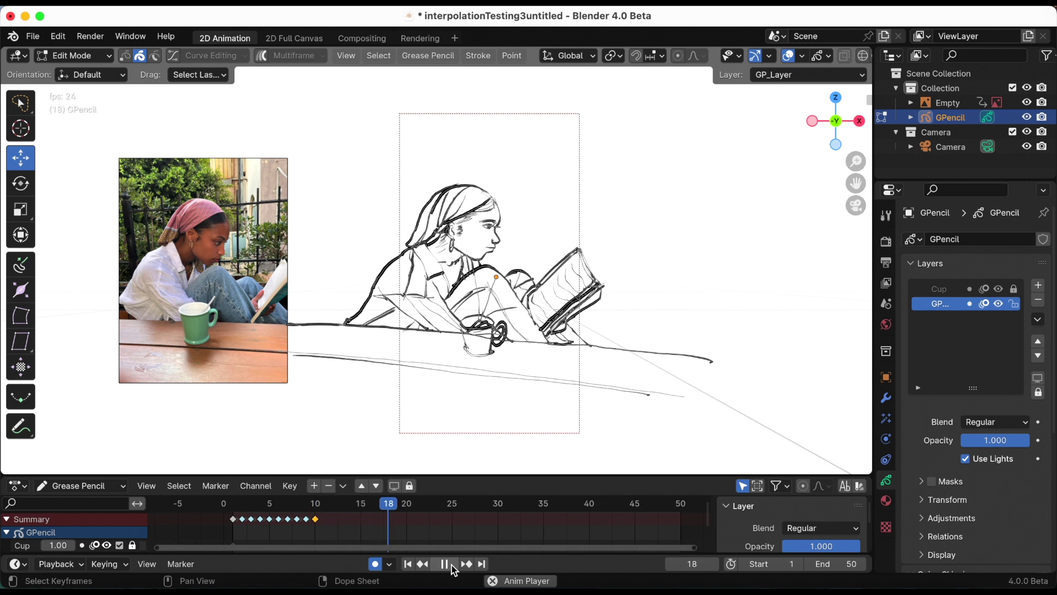
{"action": "left_click", "coordinate": [445, 565]}
{"action": "left_click", "coordinate": [408, 564]}
{"action": "left_click", "coordinate": [450, 565]}
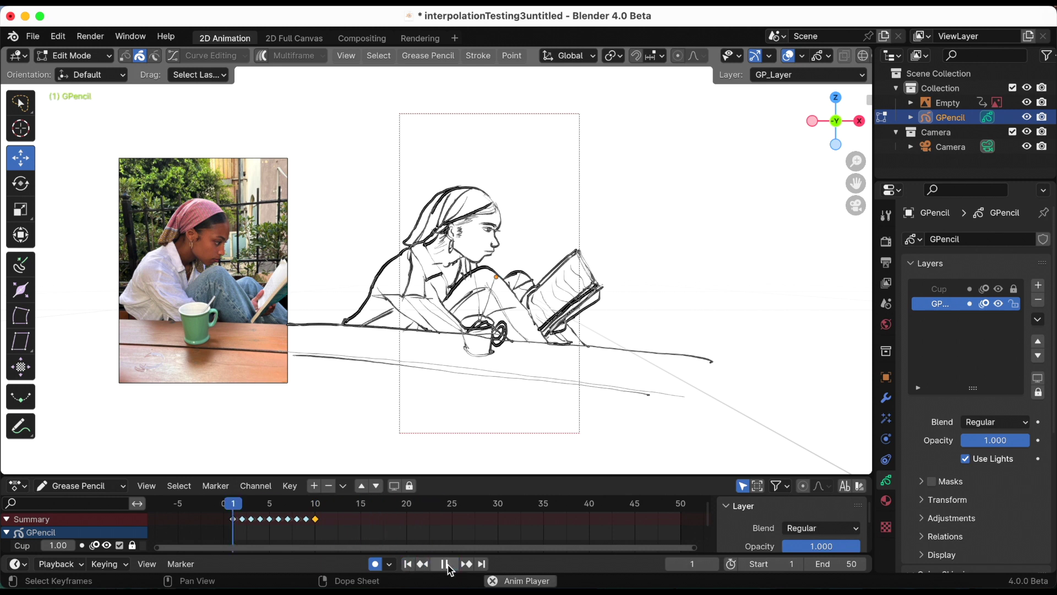
{"action": "left_click", "coordinate": [450, 564]}
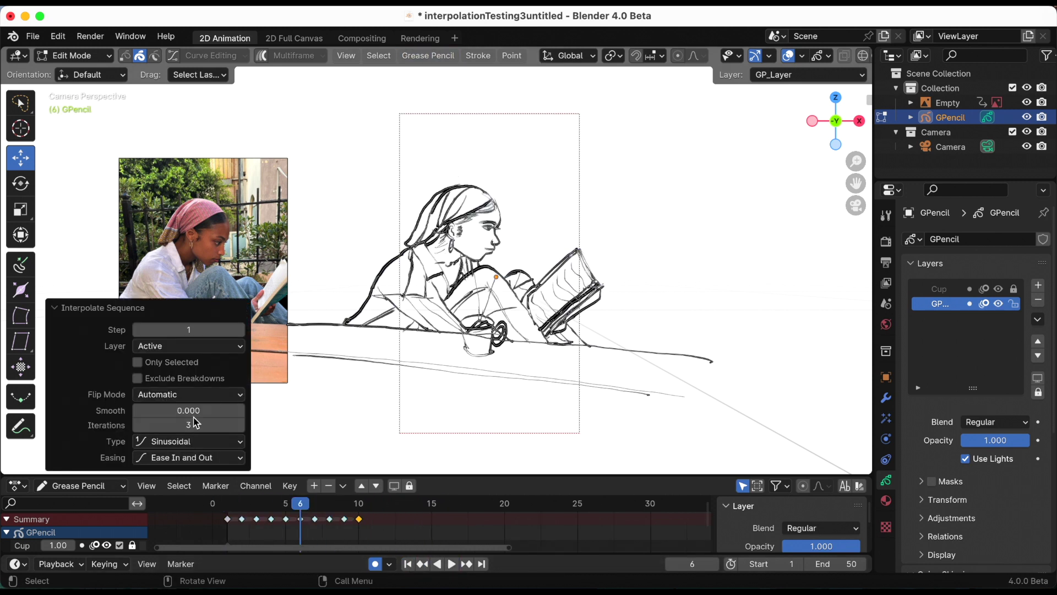
- Set Quadratic interpolation with Ease In, play it, and scrub back to frame 1
{"action": "left_click", "coordinate": [173, 444]}
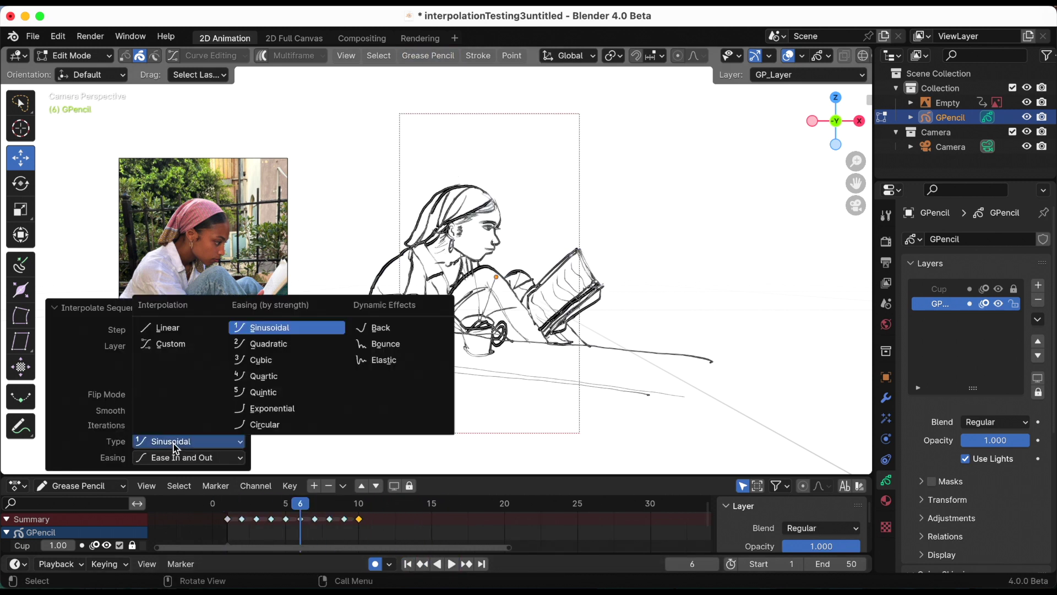
{"action": "left_click", "coordinate": [268, 346]}
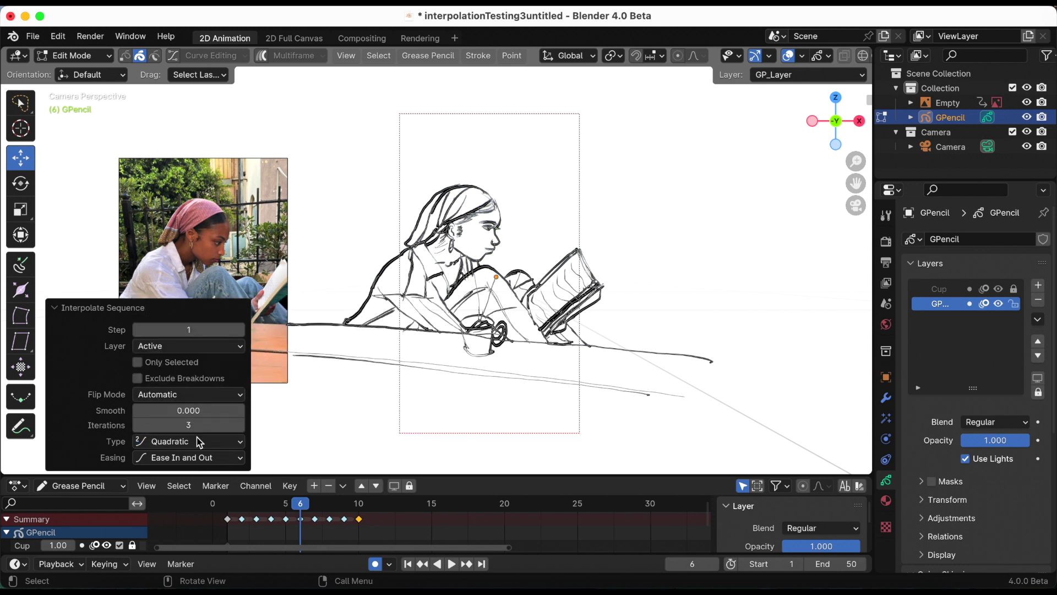
{"action": "left_click", "coordinate": [183, 461]}
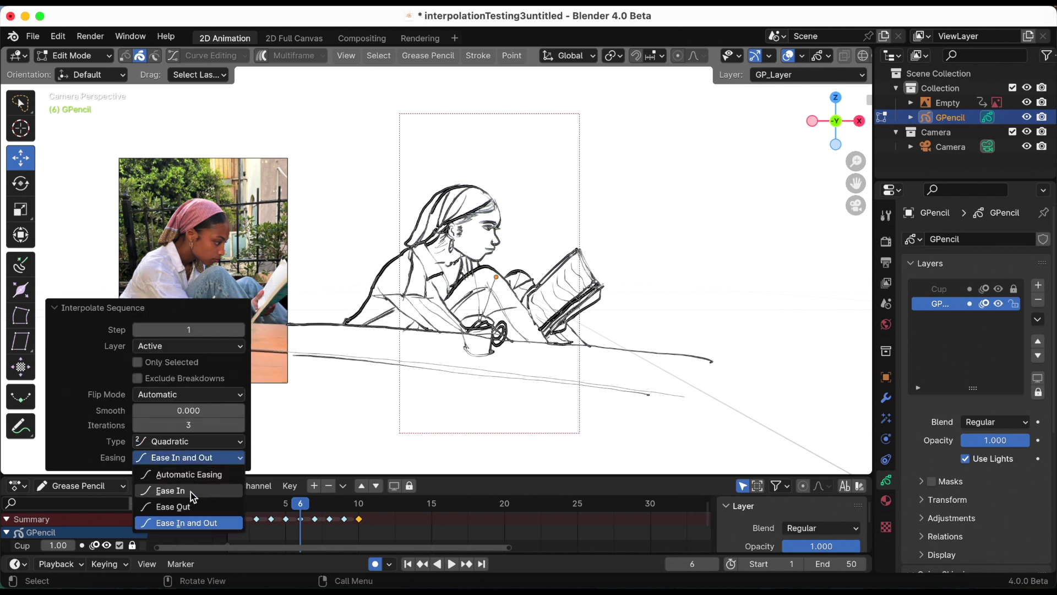
{"action": "left_click", "coordinate": [191, 491]}
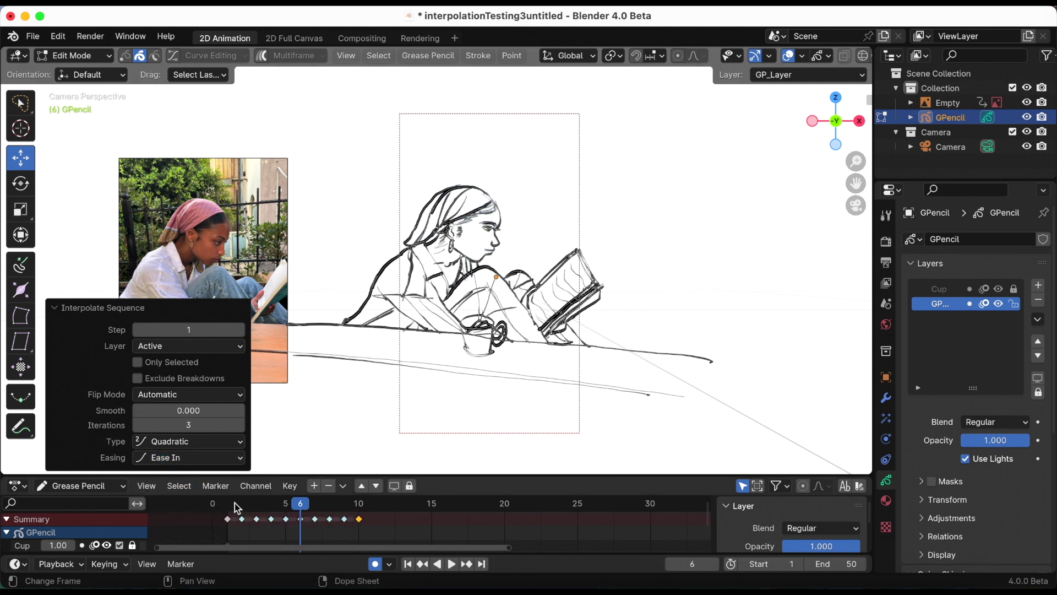
{"action": "key", "text": "space"}
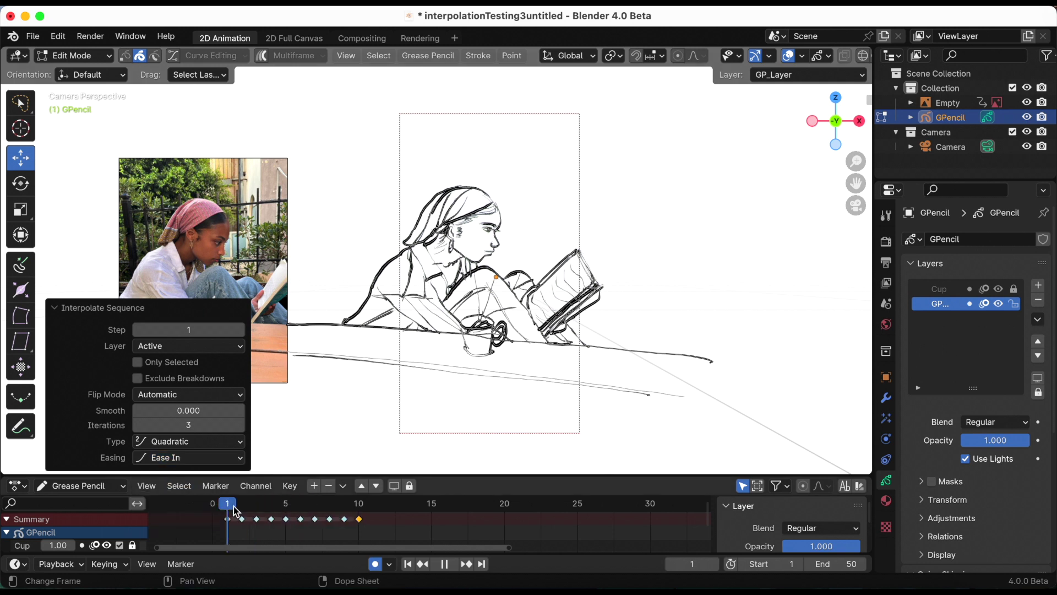
{"action": "left_click_drag", "start_coordinate": [299, 511], "coordinate": [227, 511]}
- Stop playback and merge the skin colour layer down into the Skin layer
{"action": "key", "text": "space"}
{"action": "left_click", "coordinate": [451, 565]}
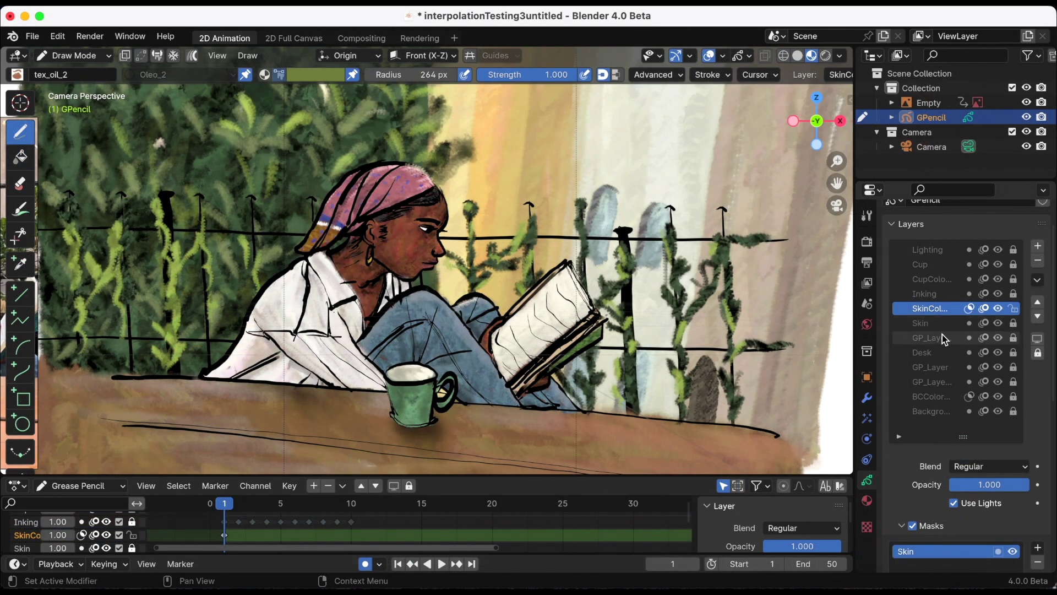
{"action": "left_click", "coordinate": [1037, 281]}
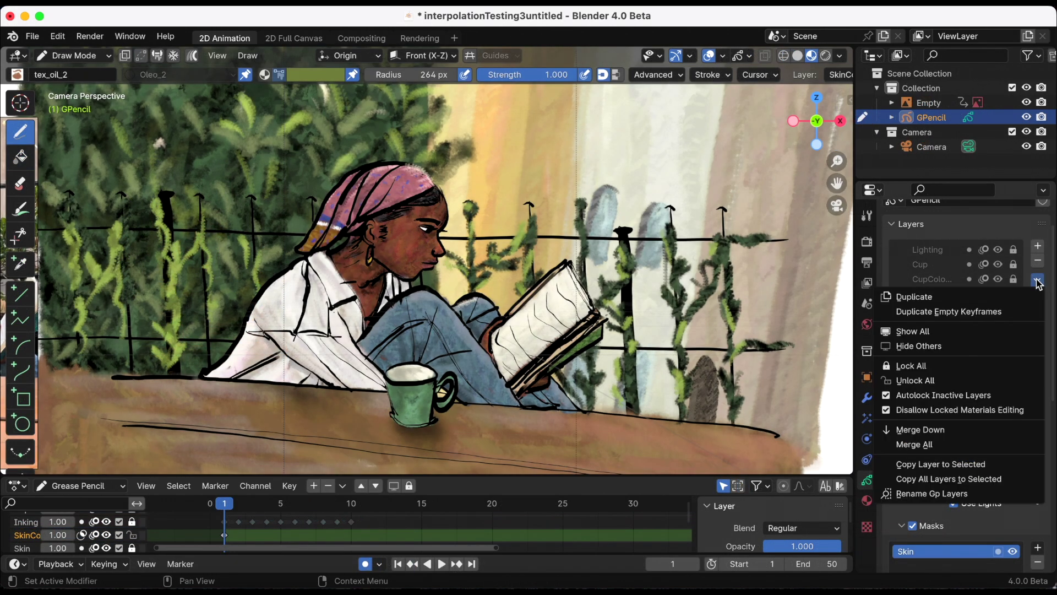
{"action": "left_click", "coordinate": [956, 430]}
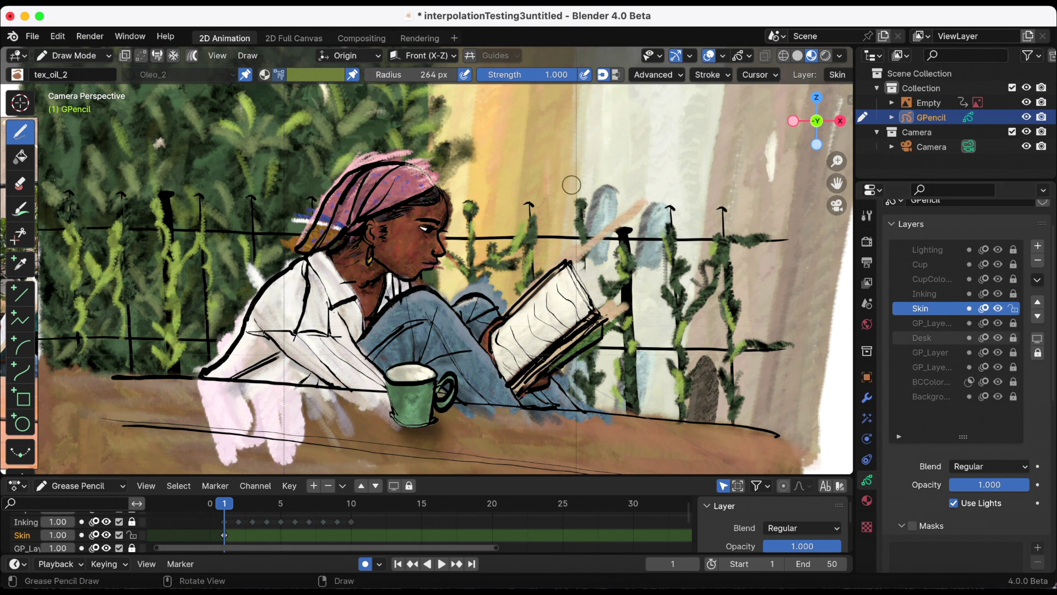
- Select the Eraser tool with a 16 px radius
{"action": "left_click", "coordinate": [18, 184]}
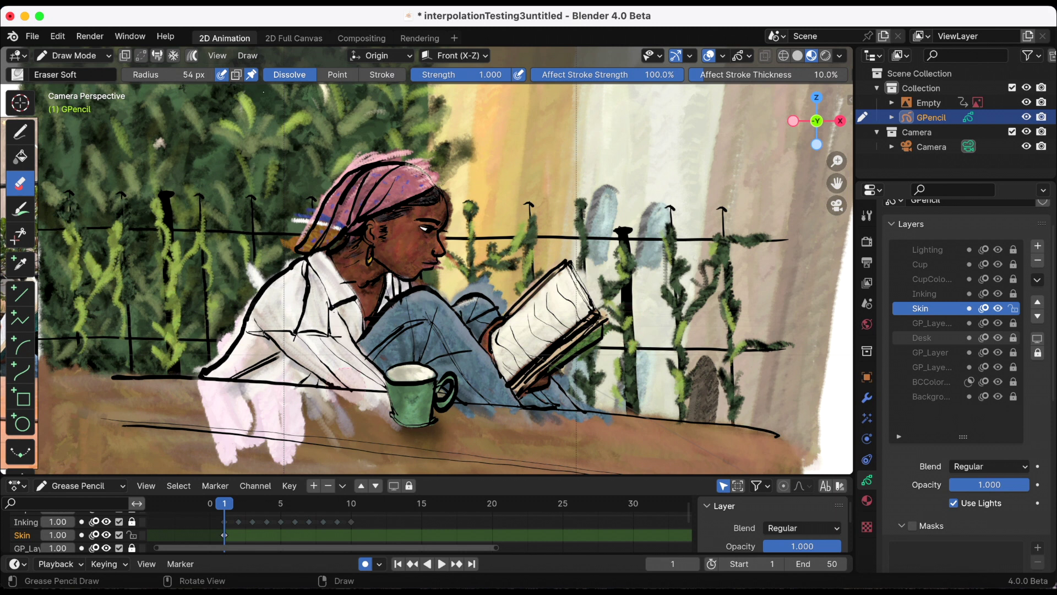
{"action": "left_click", "coordinate": [190, 74]}
{"action": "type", "text": "16"}
{"action": "key", "text": "Return"}
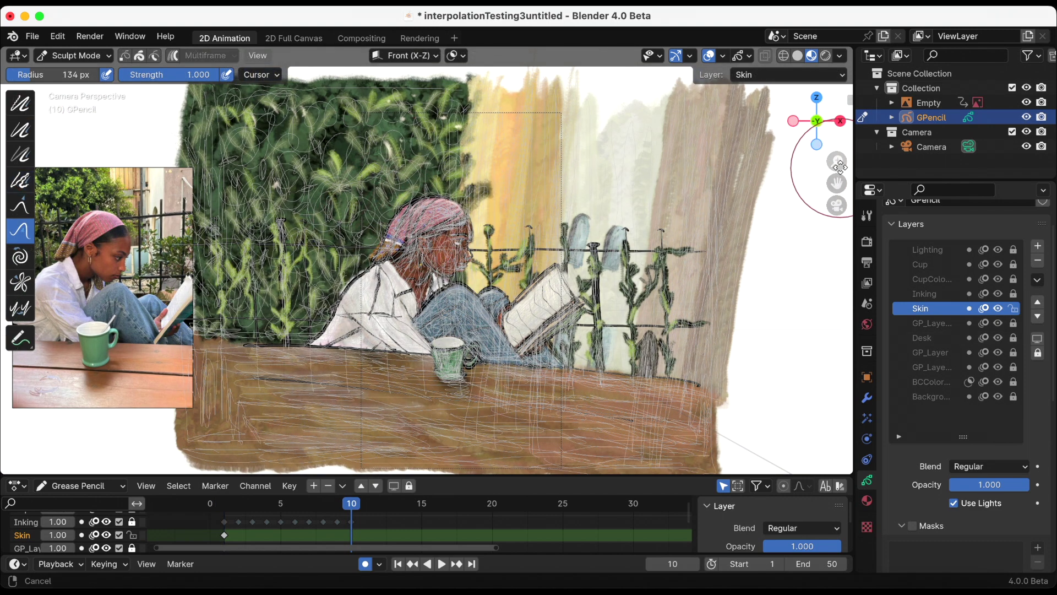
- Zoom onto the face, set a 153 px brush, and smooth the chin, neck and shoulder strokes
{"action": "left_click_drag", "start_coordinate": [837, 161], "coordinate": [849, 103]}
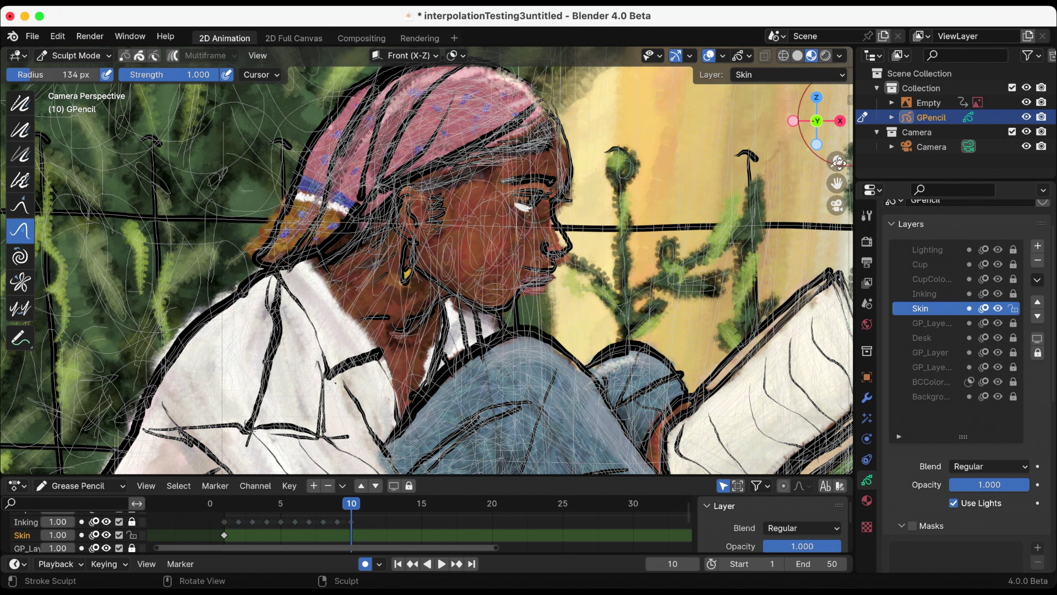
{"action": "left_click_drag", "start_coordinate": [837, 183], "coordinate": [789, 175]}
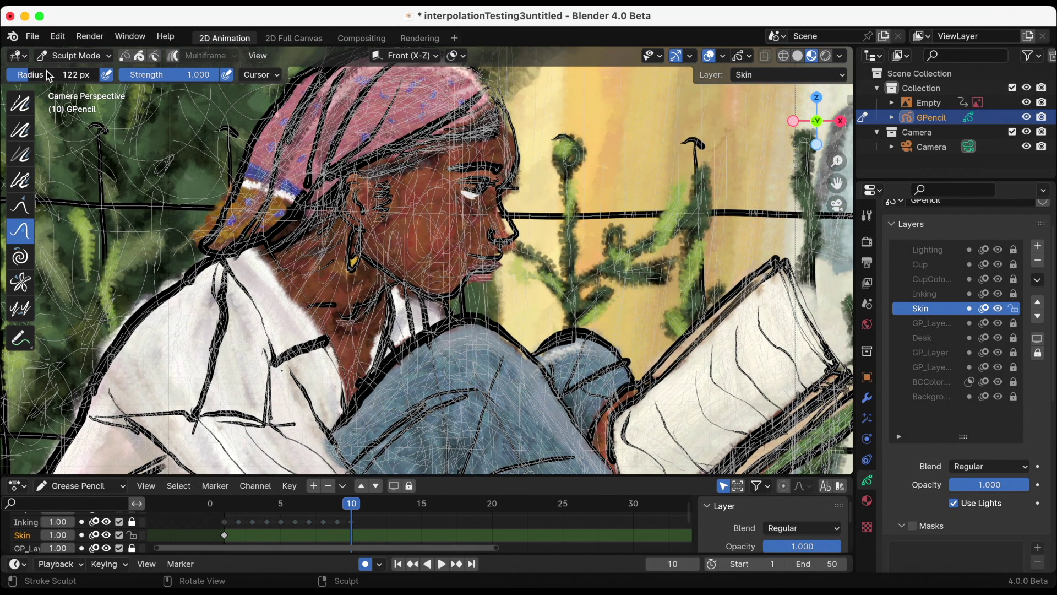
{"action": "left_click_drag", "start_coordinate": [50, 74], "coordinate": [148, 83]}
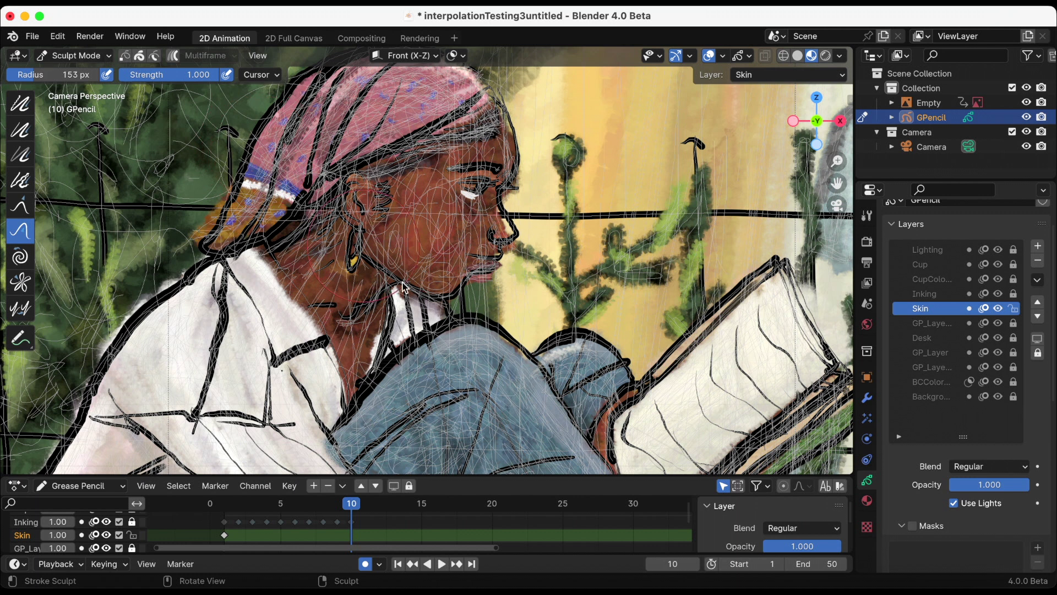
{"action": "mouse_move", "coordinate": [377, 350]}
{"action": "left_mouse_down"}
{"action": "mouse_move", "coordinate": [386, 337]}
{"action": "mouse_move", "coordinate": [375, 332]}
{"action": "mouse_move", "coordinate": [406, 380]}
{"action": "mouse_move", "coordinate": [409, 369]}
{"action": "left_mouse_up"}
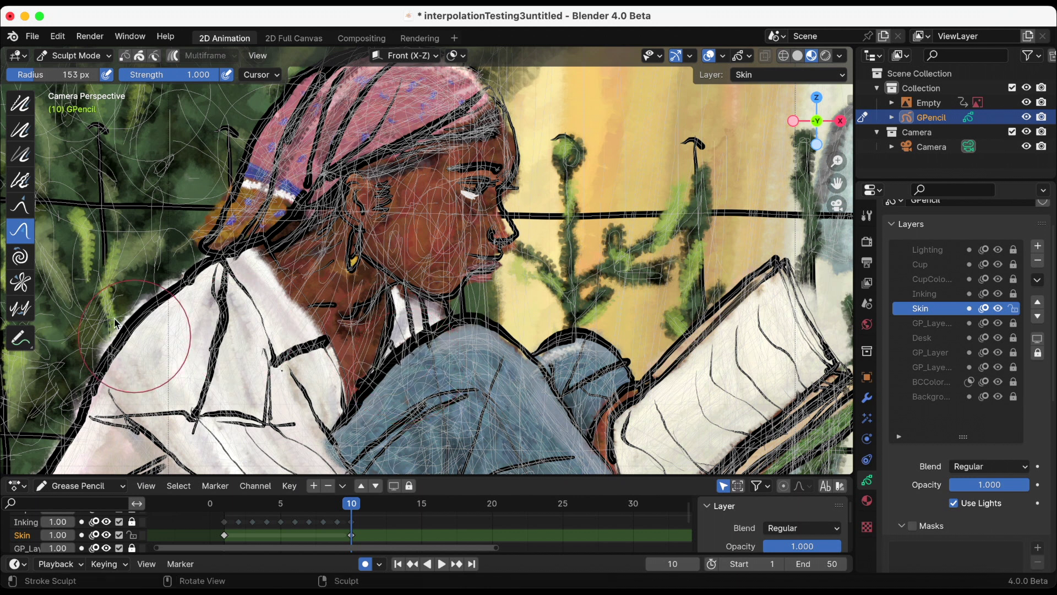
{"action": "mouse_move", "coordinate": [98, 341]}
{"action": "left_mouse_down"}
{"action": "mouse_move", "coordinate": [125, 334]}
{"action": "mouse_move", "coordinate": [194, 232]}
{"action": "mouse_move", "coordinate": [243, 259]}
{"action": "left_mouse_up"}
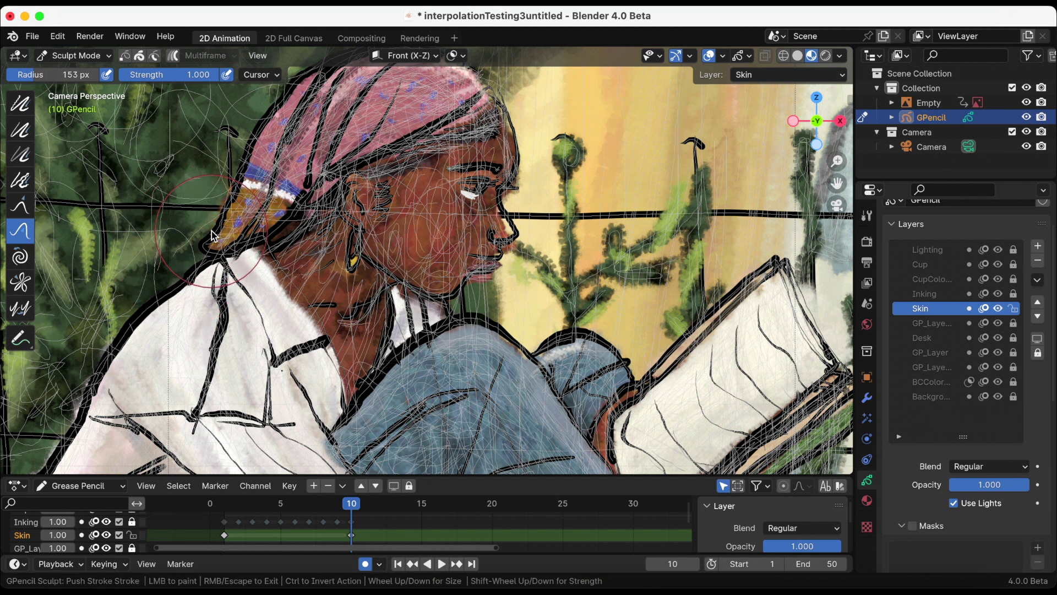
{"action": "scroll", "coordinate": [242, 259], "scroll_direction": "up", "scroll_amount": 2}
{"action": "scroll", "coordinate": [447, 306], "scroll_direction": "up", "scroll_amount": 5}
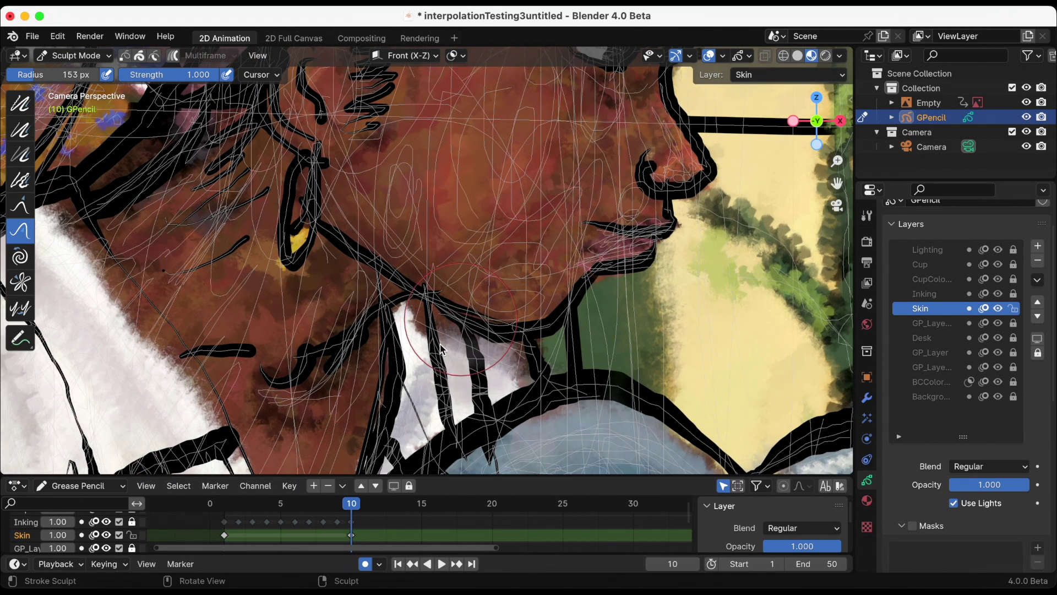
- Push the collar lines, chin, lips and nose strokes into new shapes
{"action": "mouse_move", "coordinate": [439, 344]}
{"action": "left_mouse_down"}
{"action": "mouse_move", "coordinate": [434, 310]}
{"action": "mouse_move", "coordinate": [404, 314]}
{"action": "mouse_move", "coordinate": [446, 353]}
{"action": "left_mouse_up"}
{"action": "left_click_drag", "start_coordinate": [511, 382], "coordinate": [538, 361]}
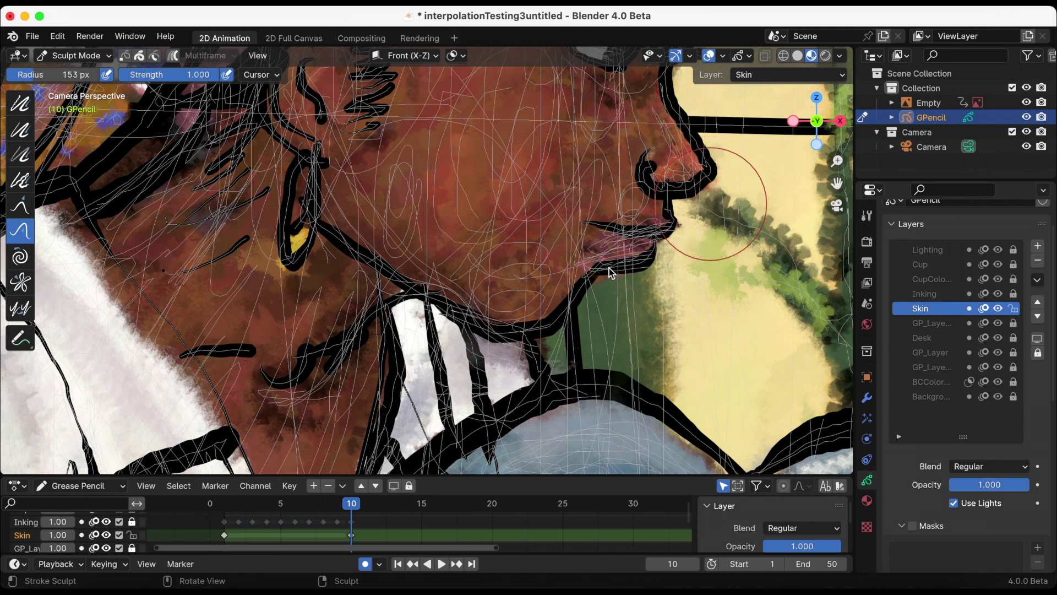
{"action": "left_click_drag", "start_coordinate": [606, 289], "coordinate": [611, 279]}
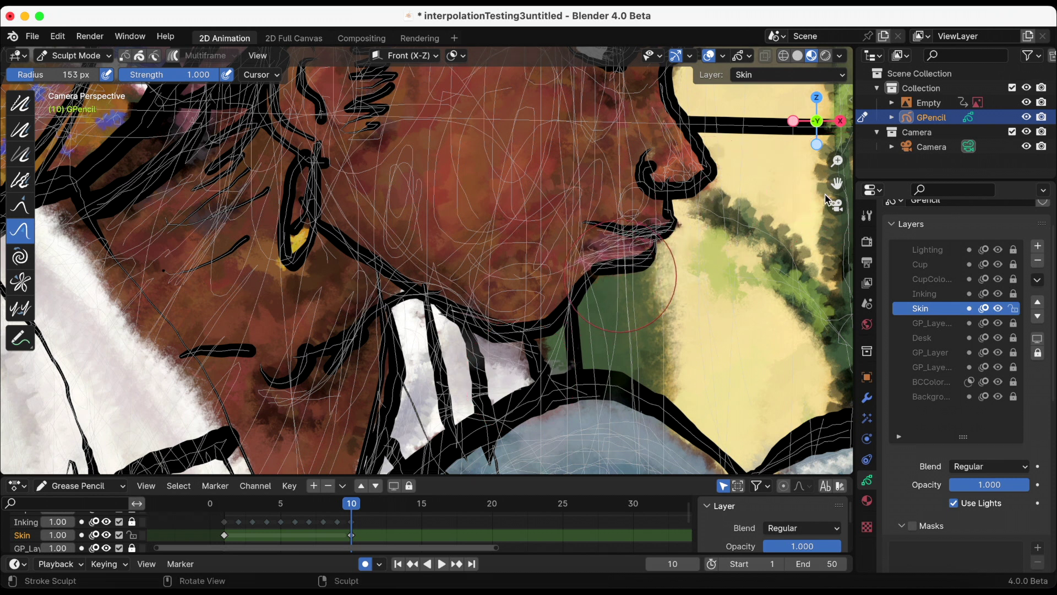
{"action": "mouse_move", "coordinate": [837, 160]}
{"action": "left_mouse_down"}
{"action": "mouse_move", "coordinate": [834, 205]}
{"action": "mouse_move", "coordinate": [836, 163]}
{"action": "left_mouse_up"}
{"action": "left_click_drag", "start_coordinate": [620, 244], "coordinate": [659, 228]}
{"action": "mouse_move", "coordinate": [660, 228]}
{"action": "left_mouse_down"}
{"action": "mouse_move", "coordinate": [597, 244]}
{"action": "mouse_move", "coordinate": [609, 248]}
{"action": "left_mouse_up"}
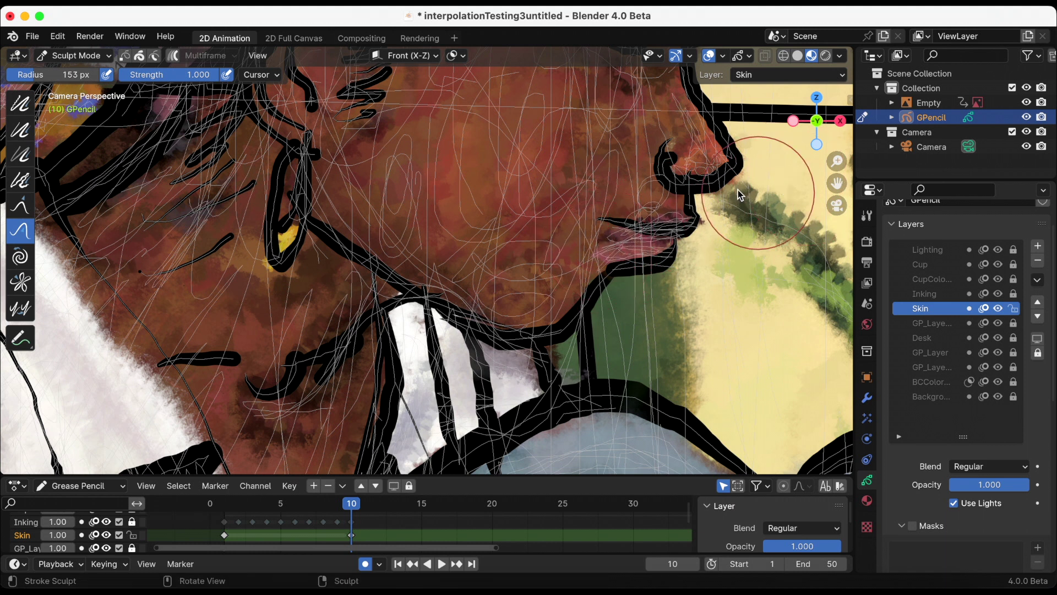
{"action": "mouse_move", "coordinate": [753, 190]}
{"action": "left_mouse_down"}
{"action": "mouse_move", "coordinate": [735, 187]}
{"action": "mouse_move", "coordinate": [834, 187]}
{"action": "mouse_move", "coordinate": [831, 252]}
{"action": "left_mouse_up"}
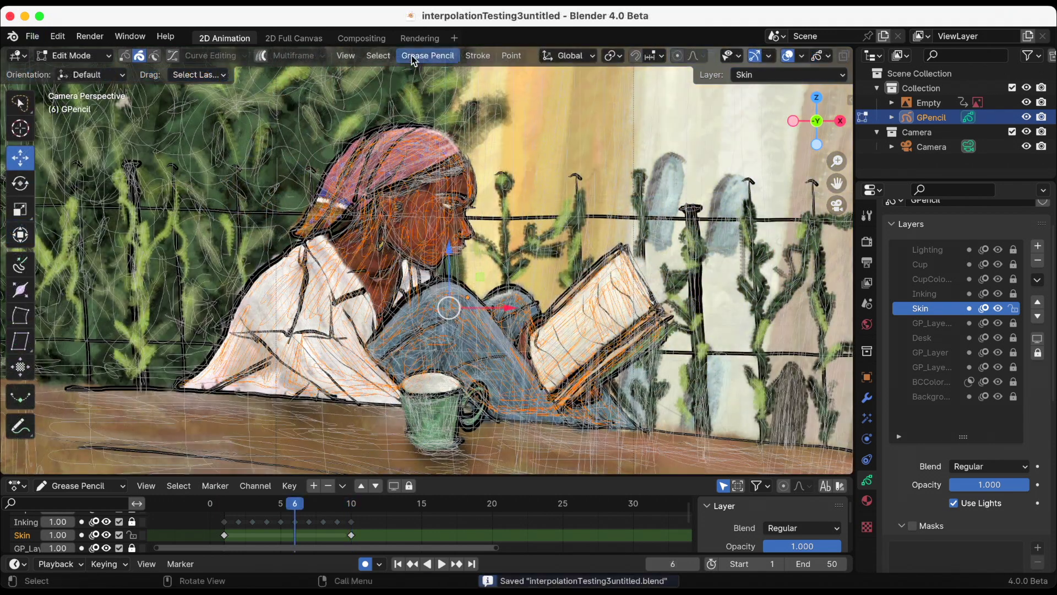
- Interpolate the Skin layer's in-betweens up to frame 10, then scrub and play them in Draw Mode
{"action": "left_click", "coordinate": [413, 57]}
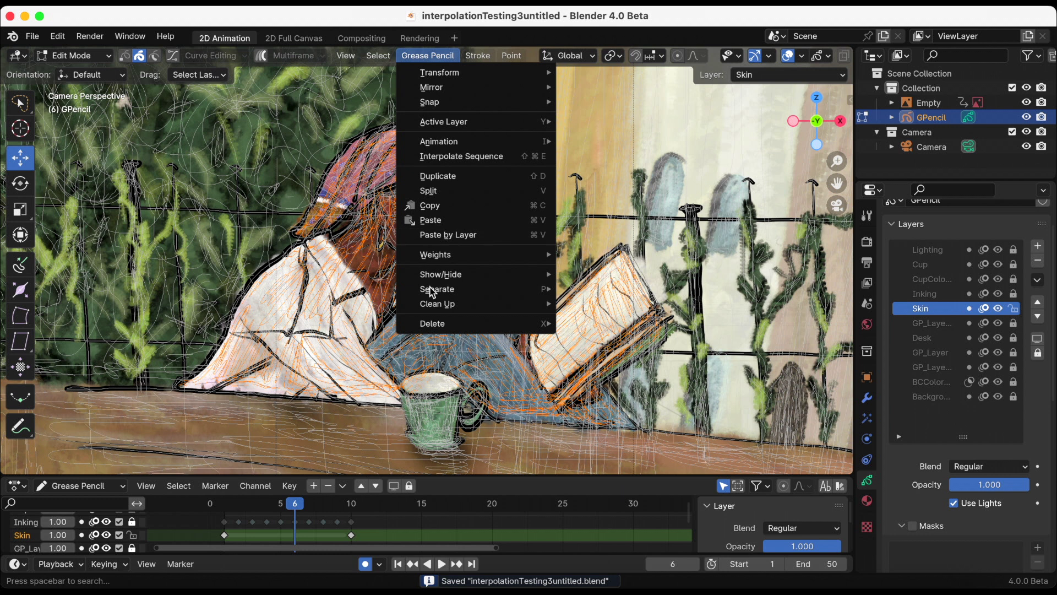
{"action": "left_click", "coordinate": [442, 157]}
{"action": "left_click", "coordinate": [74, 56]}
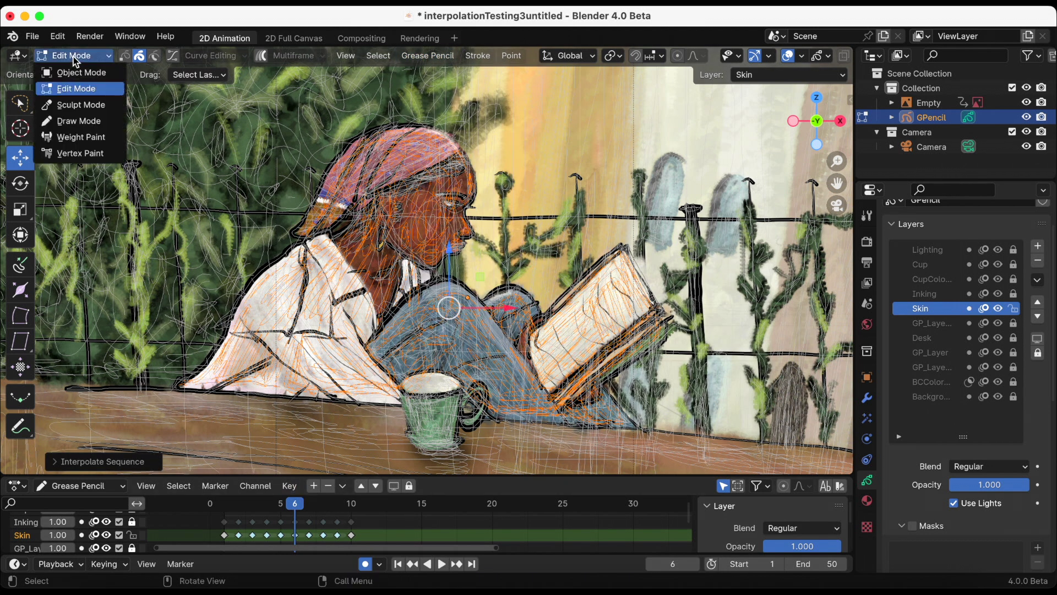
{"action": "left_click", "coordinate": [78, 121]}
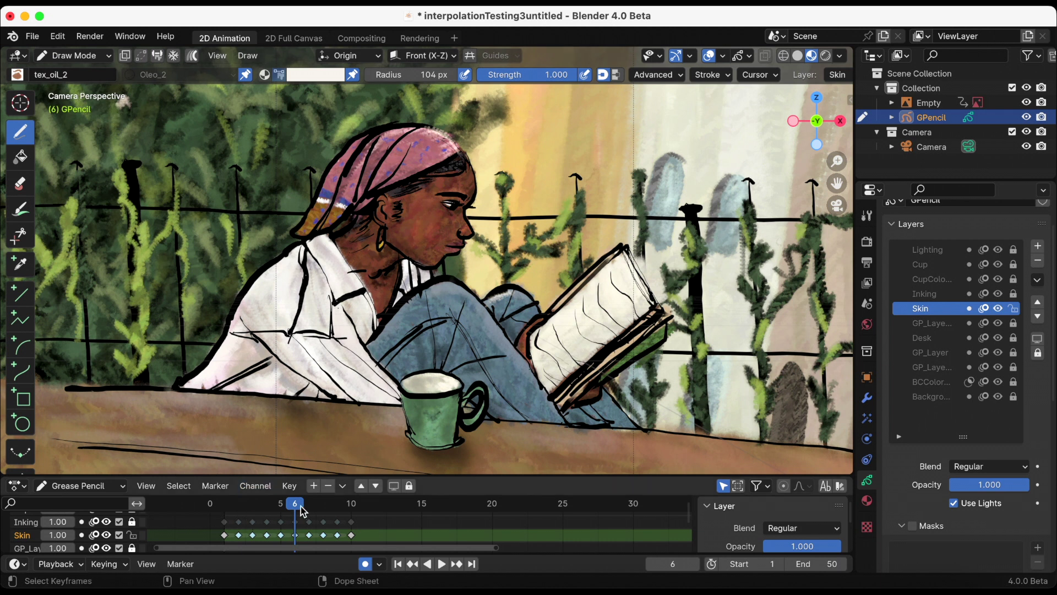
{"action": "mouse_move", "coordinate": [270, 511]}
{"action": "left_mouse_down"}
{"action": "mouse_move", "coordinate": [210, 509]}
{"action": "mouse_move", "coordinate": [357, 511]}
{"action": "left_mouse_up"}
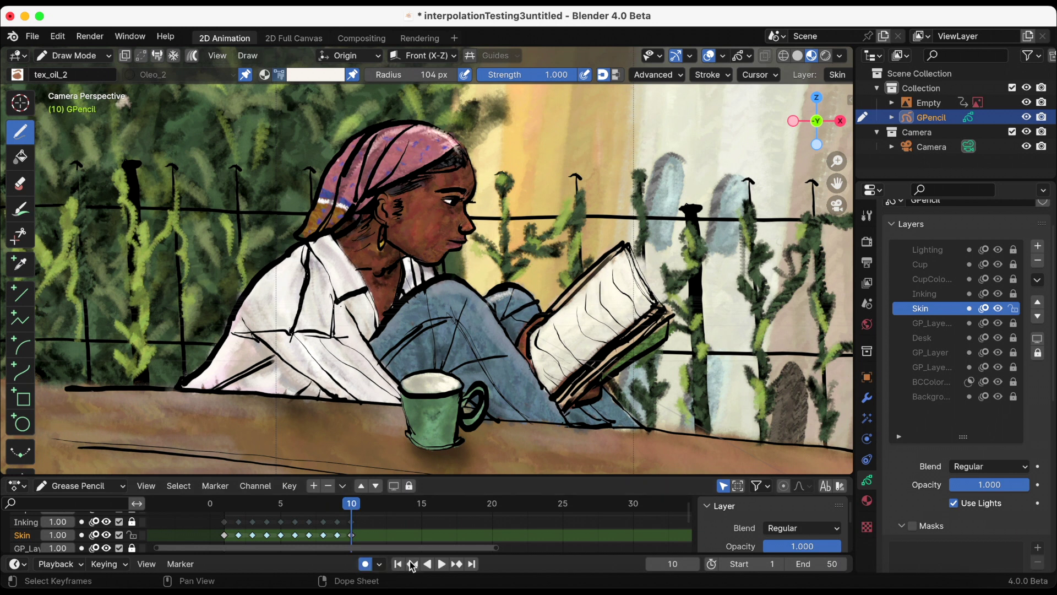
{"action": "left_click", "coordinate": [441, 563]}
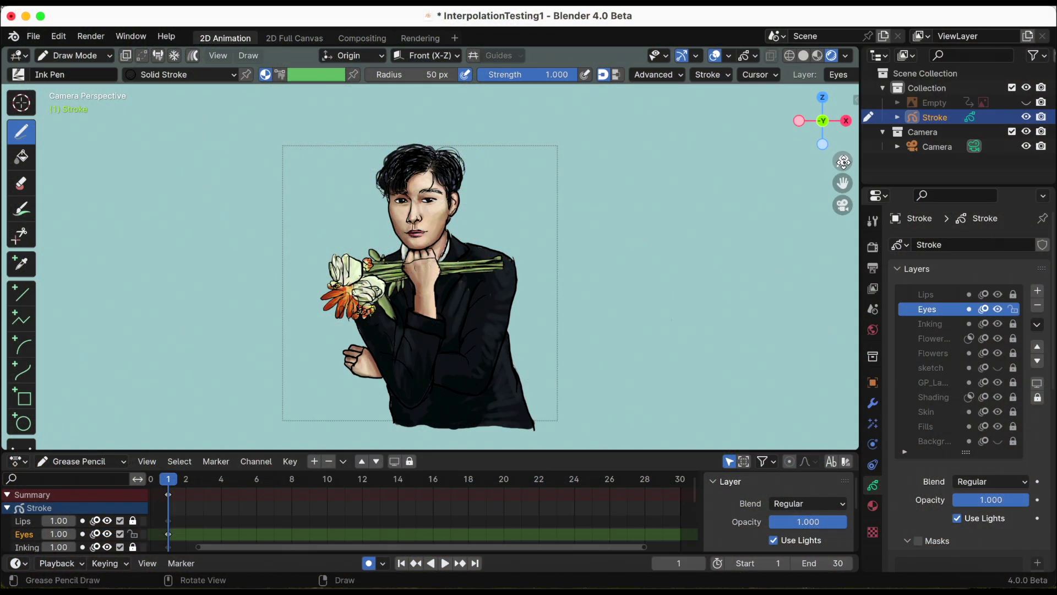
- Zoom in on the portrait's face before switching to Edit Mode
{"action": "mouse_move", "coordinate": [843, 162]}
{"action": "left_mouse_down"}
{"action": "mouse_move", "coordinate": [835, 183]}
{"action": "mouse_move", "coordinate": [843, 183]}
{"action": "mouse_move", "coordinate": [863, 308]}
{"action": "left_mouse_up"}
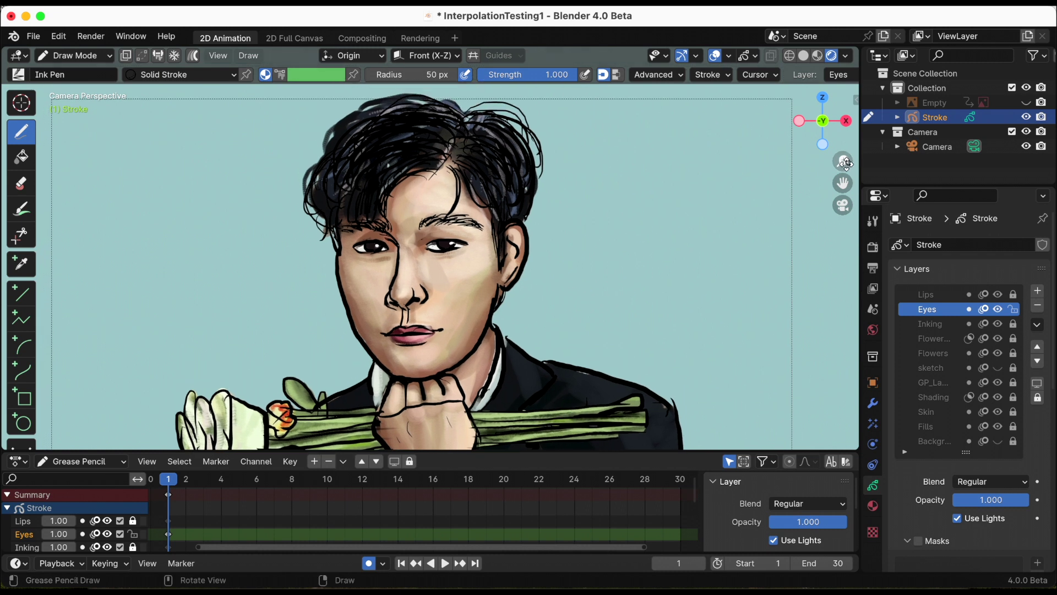
{"action": "left_click_drag", "start_coordinate": [845, 162], "coordinate": [838, 205]}
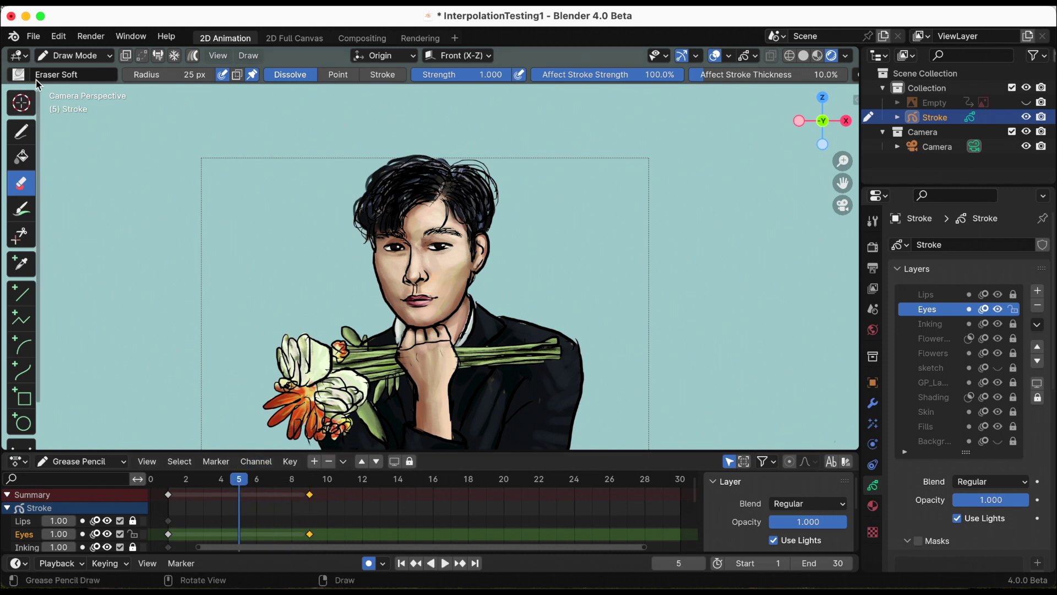
{"action": "left_click", "coordinate": [74, 55]}
- Interpolate the Eyes layer between frames 1 and 9, then zoom on the eyes and play the wink
{"action": "left_click", "coordinate": [83, 87]}
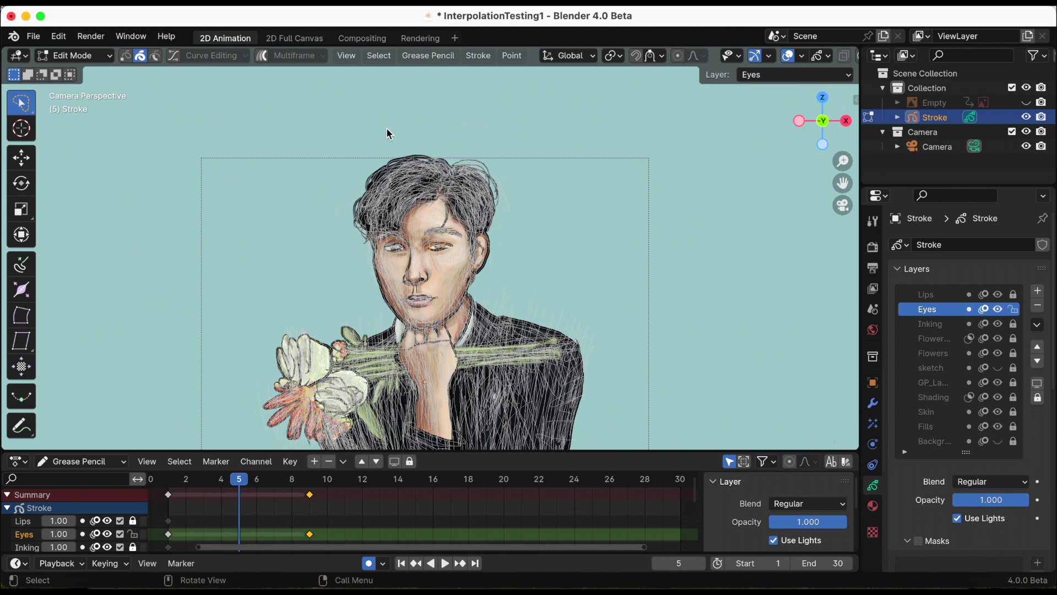
{"action": "left_click", "coordinate": [434, 56]}
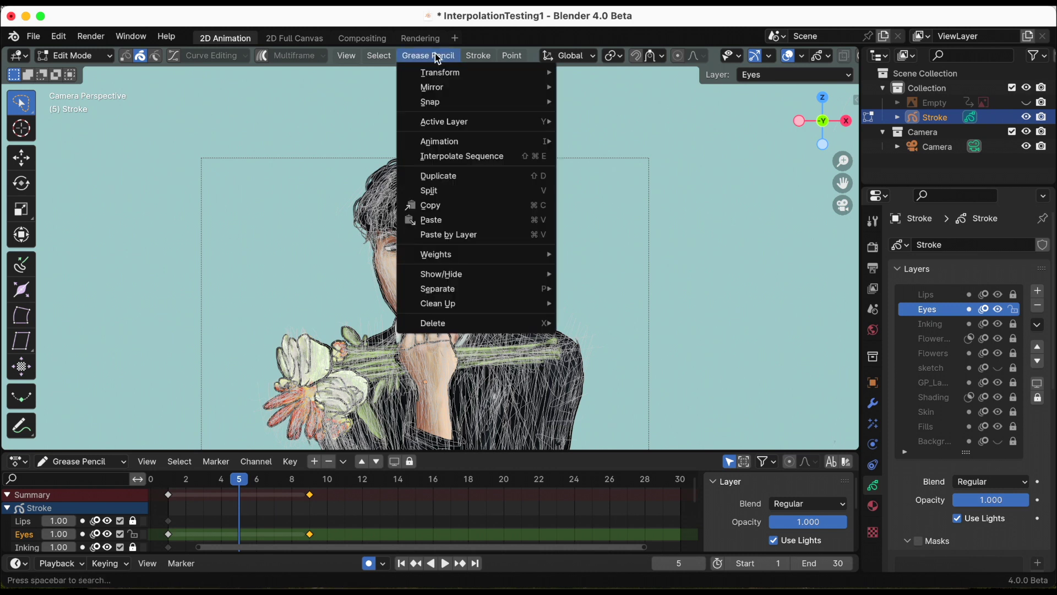
{"action": "left_click", "coordinate": [445, 157]}
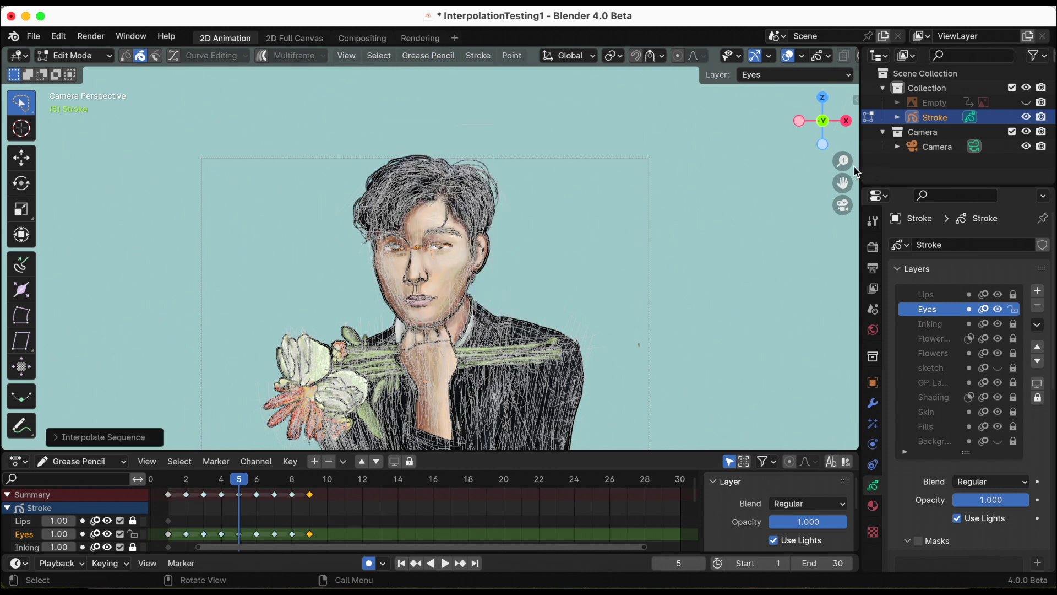
{"action": "left_click_drag", "start_coordinate": [846, 163], "coordinate": [884, 21]}
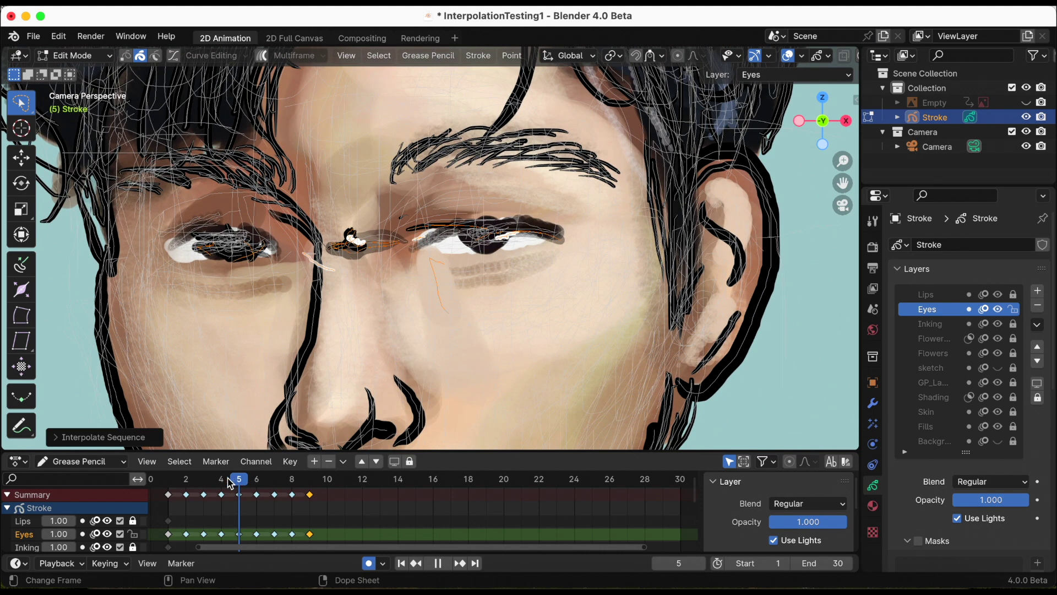
{"action": "left_click_drag", "start_coordinate": [230, 483], "coordinate": [169, 484]}
{"action": "left_click", "coordinate": [446, 563]}
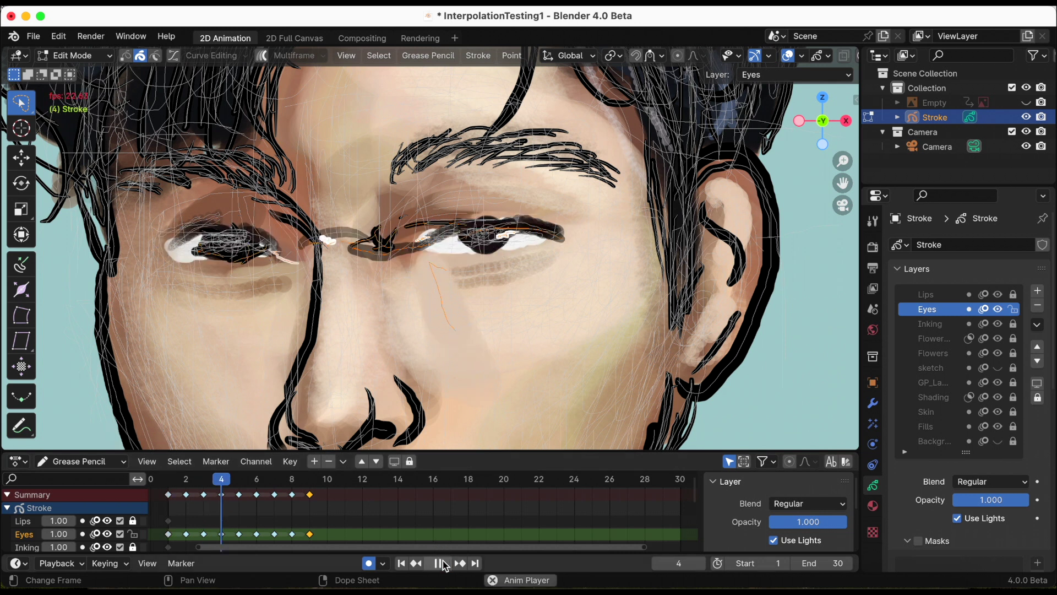
- Return to Draw Mode and replay the wink animation from frame 1
{"action": "key", "text": "space"}
{"action": "left_click", "coordinate": [87, 57]}
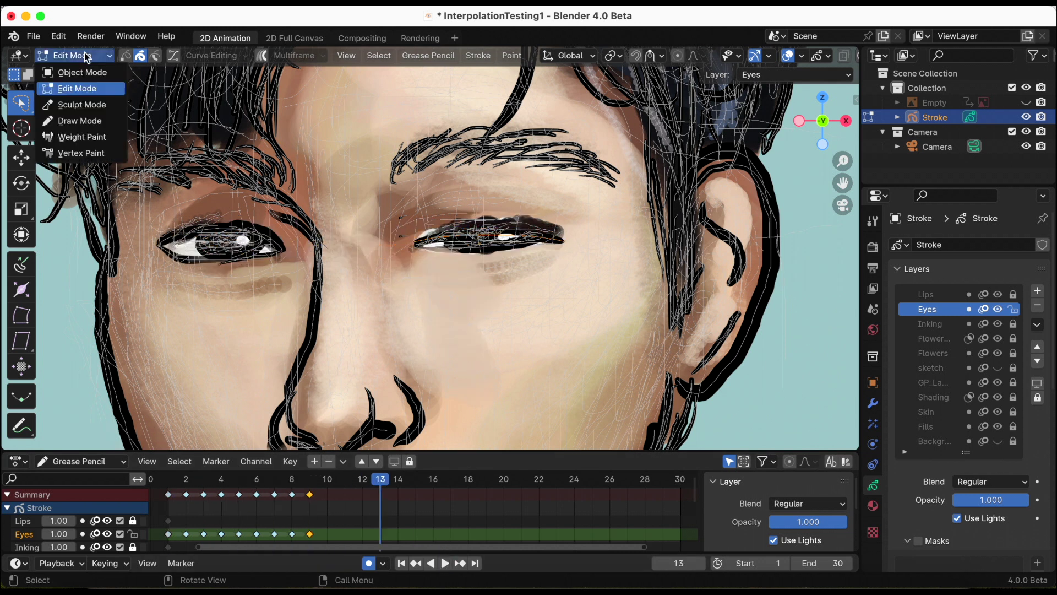
{"action": "left_click", "coordinate": [82, 121]}
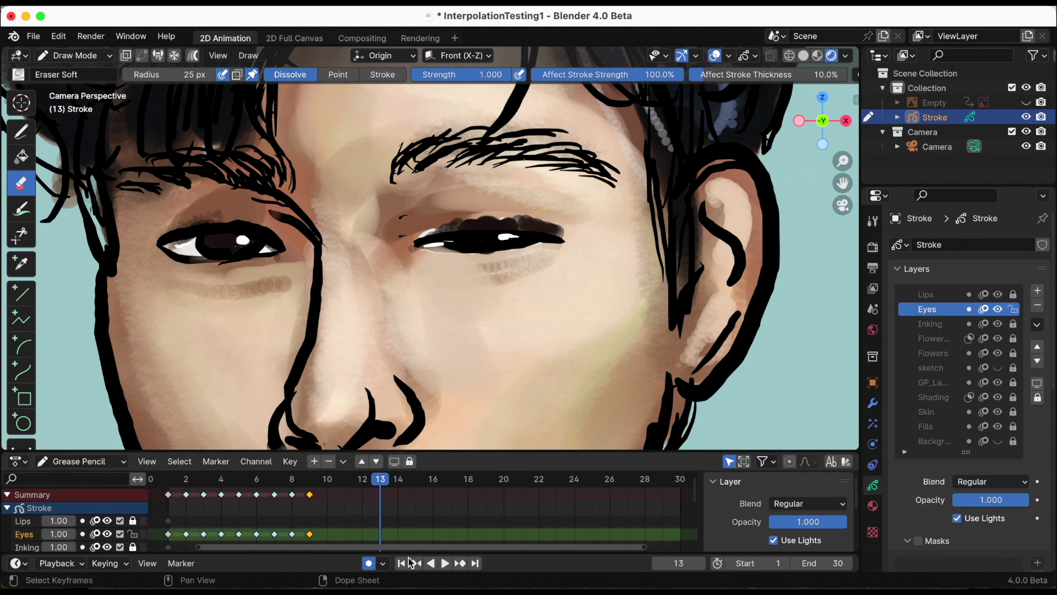
{"action": "left_click", "coordinate": [408, 562]}
{"action": "left_click", "coordinate": [446, 563]}
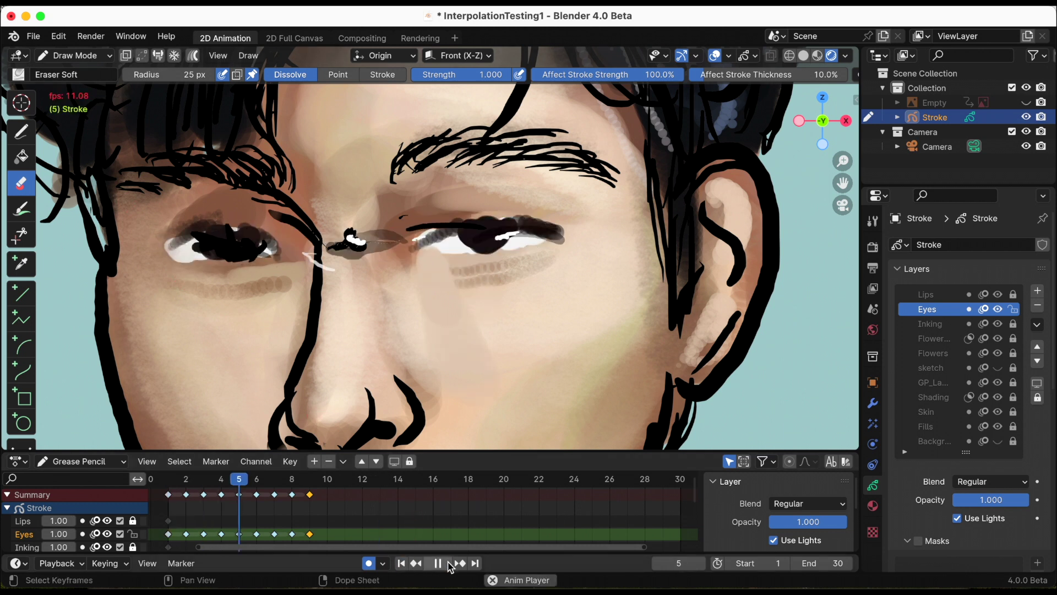
{"action": "left_click", "coordinate": [445, 563]}
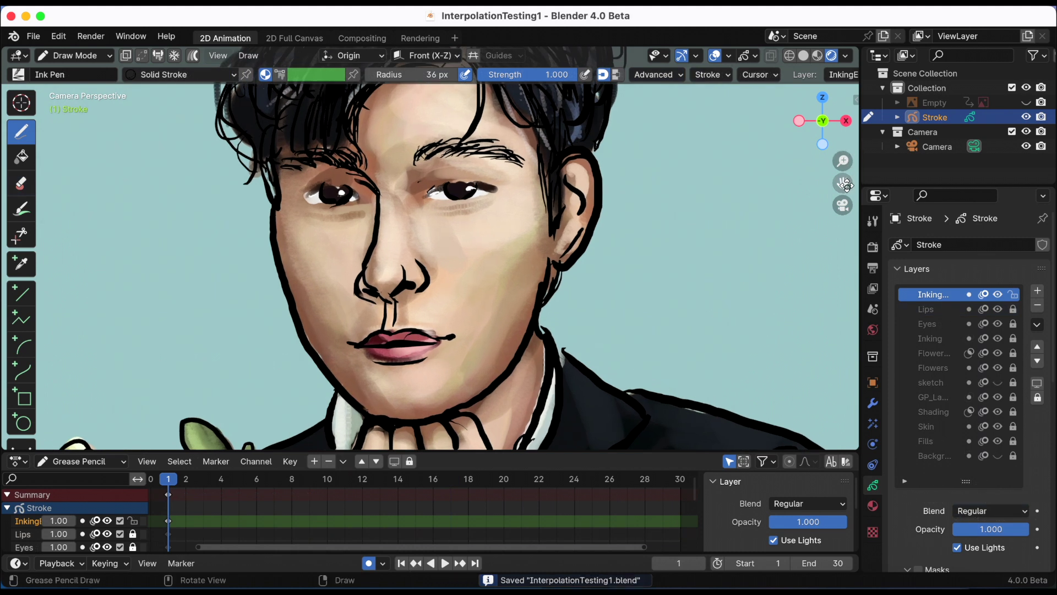
{"action": "left_click_drag", "start_coordinate": [845, 185], "coordinate": [848, 209]}
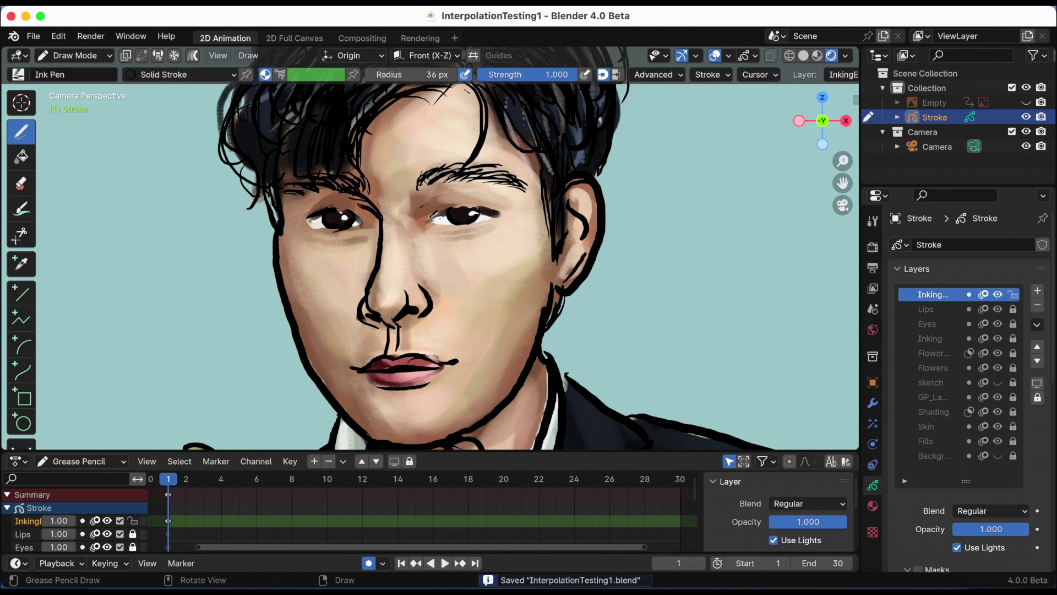
- Ink bolder upper eyelid lines over both eyes and save the file
{"action": "left_click_drag", "start_coordinate": [308, 215], "coordinate": [370, 229]}
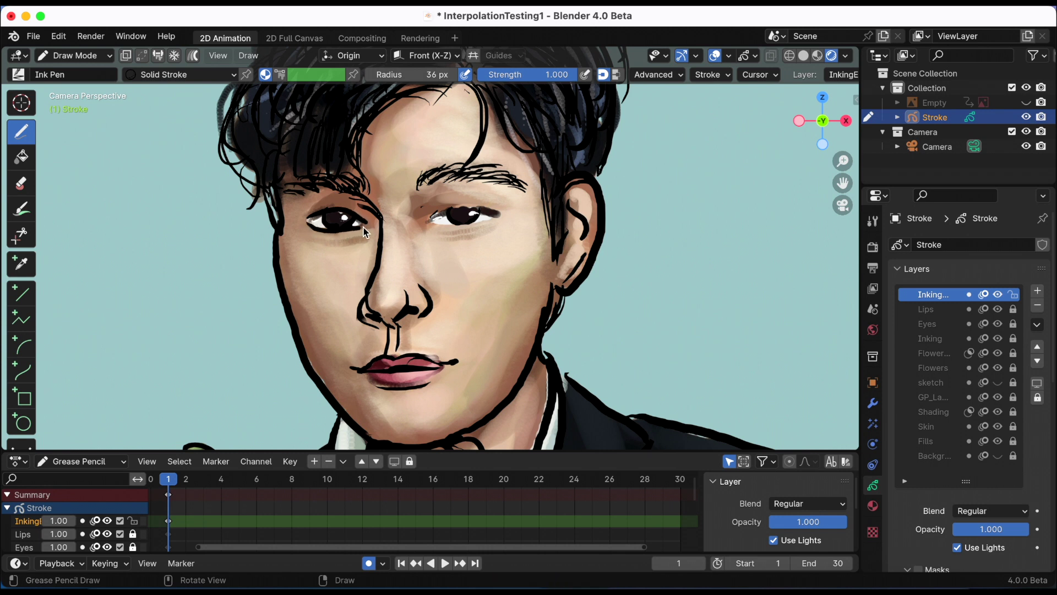
{"action": "key", "text": "super+s"}
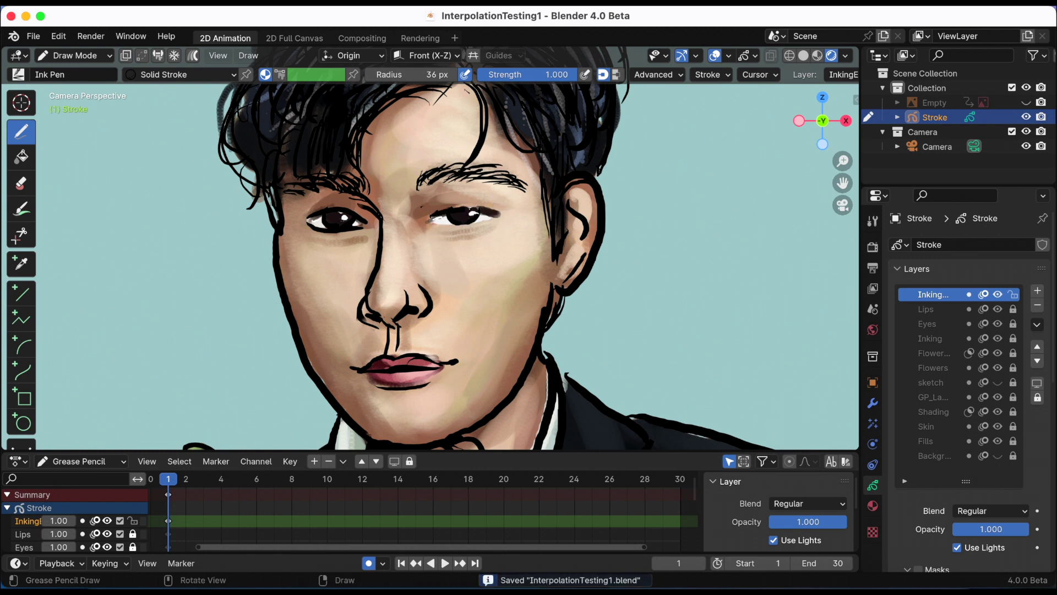
{"action": "left_click_drag", "start_coordinate": [468, 211], "coordinate": [499, 213]}
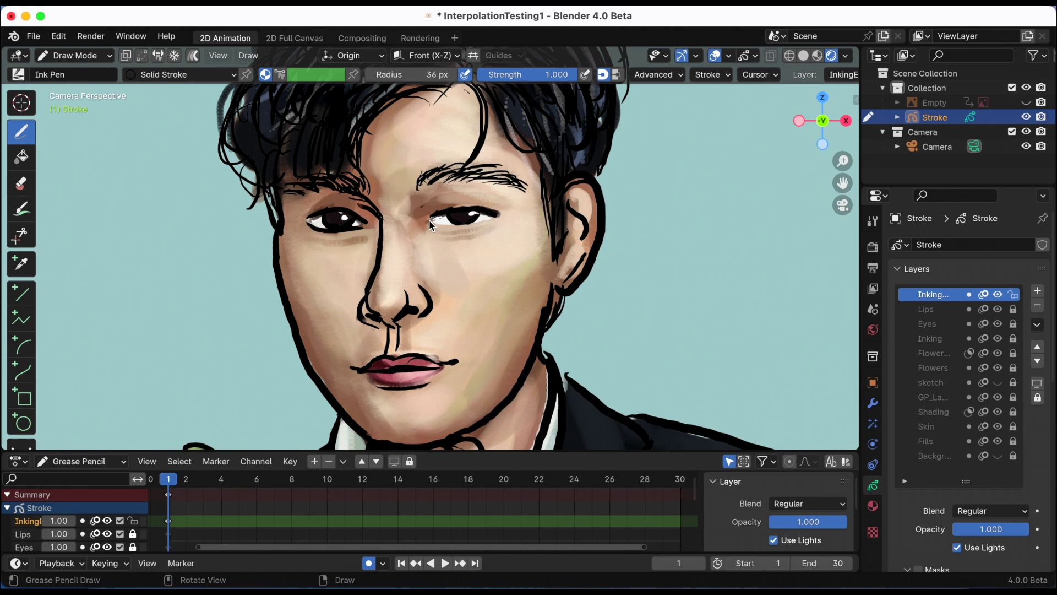
- Move the selected eye strokes in Edit Mode, then zoom out to the whole figure
{"action": "key", "text": "Tab"}
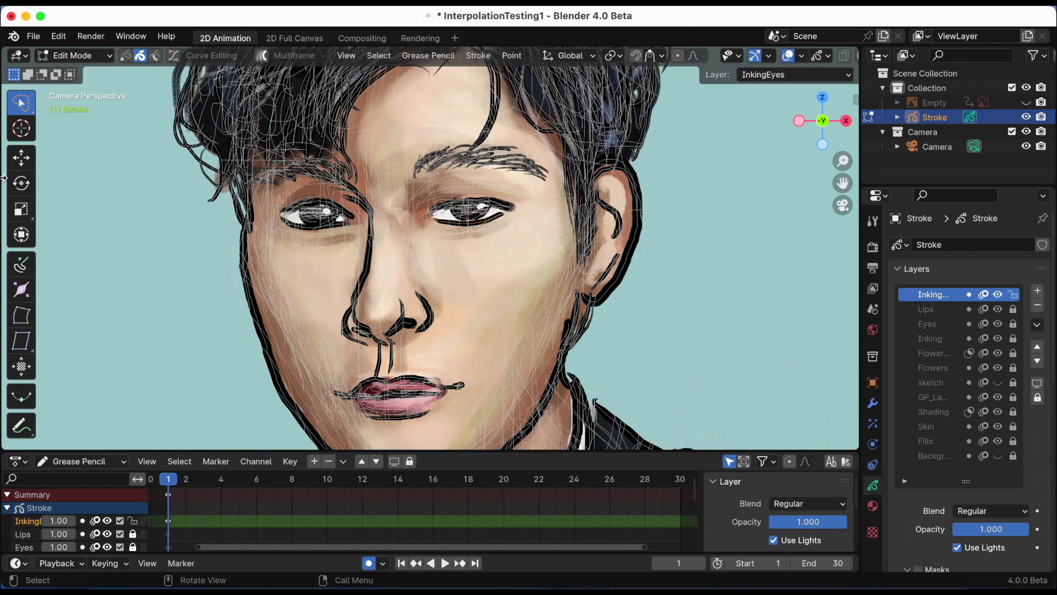
{"action": "left_click_drag", "start_coordinate": [473, 163], "coordinate": [355, 160]}
{"action": "left_click", "coordinate": [72, 55]}
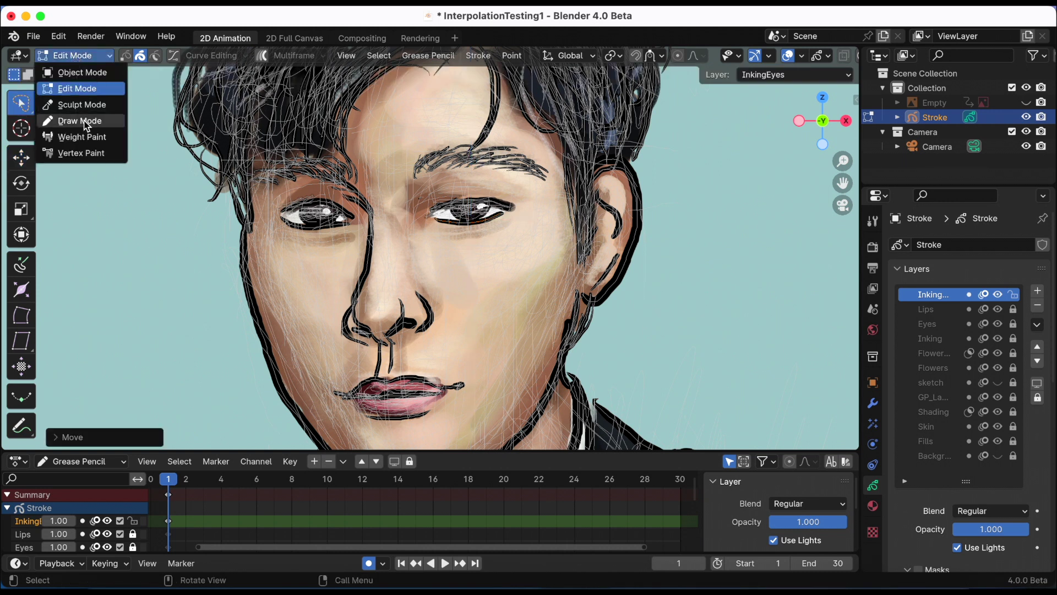
{"action": "left_click", "coordinate": [99, 124]}
{"action": "mouse_move", "coordinate": [839, 168]}
{"action": "left_mouse_down"}
{"action": "mouse_move", "coordinate": [827, 312]}
{"action": "mouse_move", "coordinate": [831, 179]}
{"action": "left_mouse_up"}
- At frame 7, select and raise the right eyelid stroke slightly
{"action": "key", "text": "Tab"}
{"action": "key", "text": "Up"}
{"action": "scroll", "coordinate": [472, 141], "scroll_direction": "up", "scroll_amount": 3}
{"action": "left_click_drag", "start_coordinate": [472, 140], "coordinate": [465, 166]}
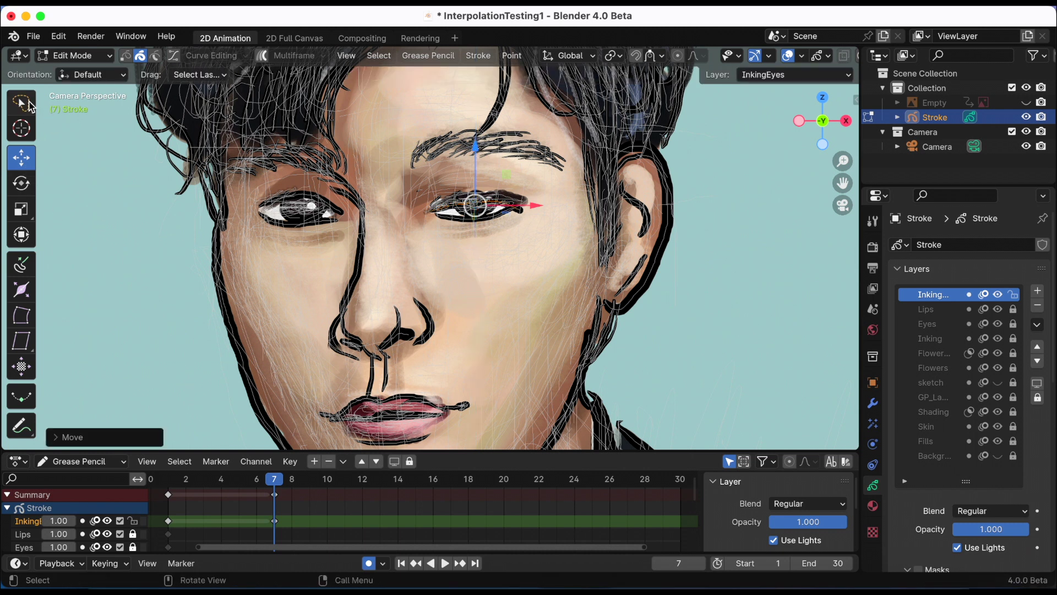
{"action": "left_click", "coordinate": [29, 103]}
{"action": "left_click", "coordinate": [467, 215]}
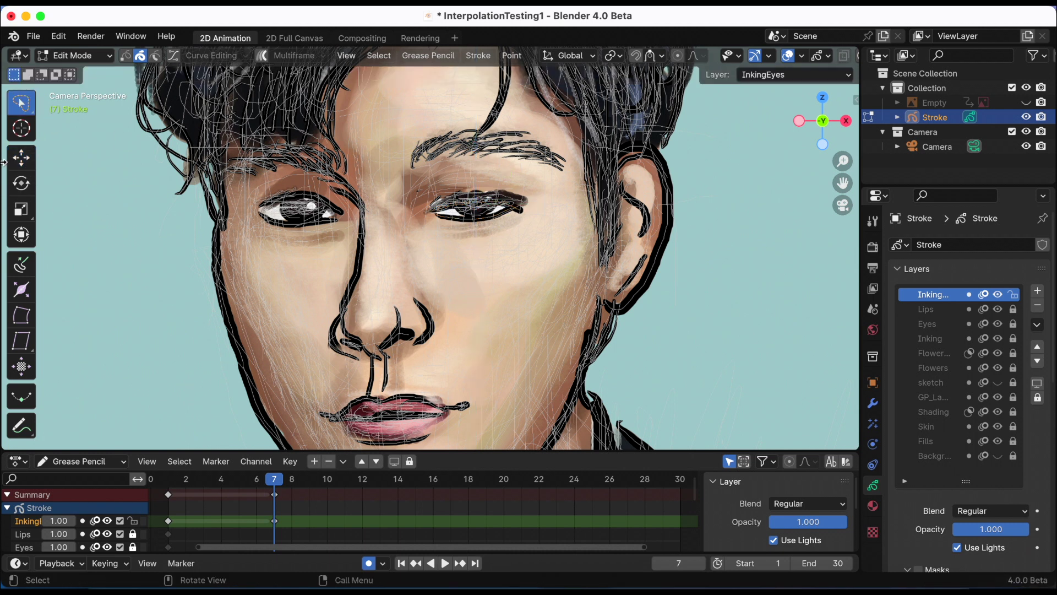
{"action": "left_click", "coordinate": [21, 160]}
{"action": "left_click_drag", "start_coordinate": [477, 159], "coordinate": [479, 144]}
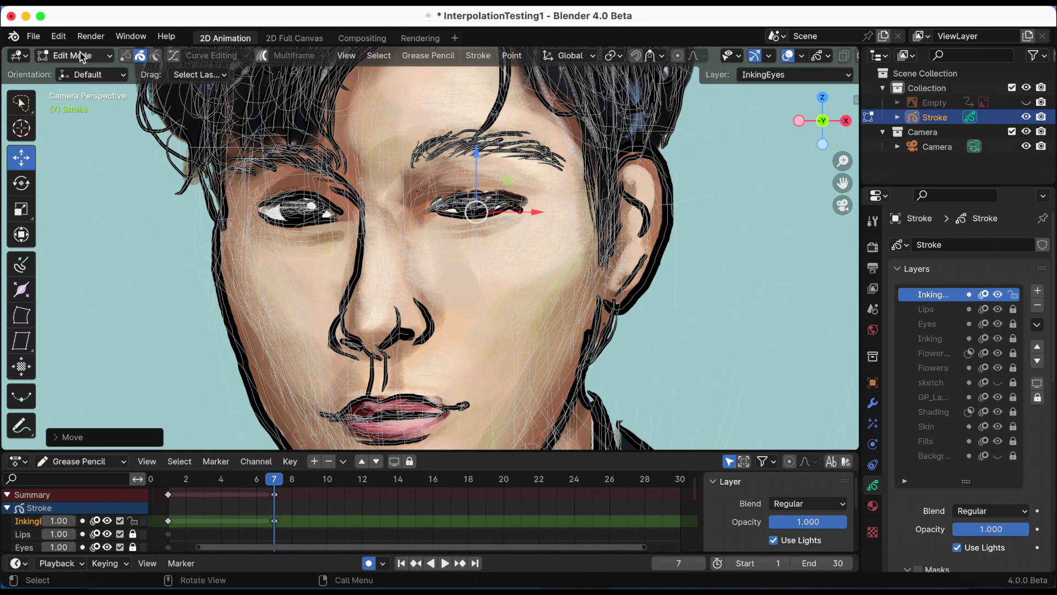
- Reshape the right eyelid with the Sculpt Mode Push brush into a closed-eye curve
{"action": "left_click", "coordinate": [81, 56]}
{"action": "left_click", "coordinate": [88, 105]}
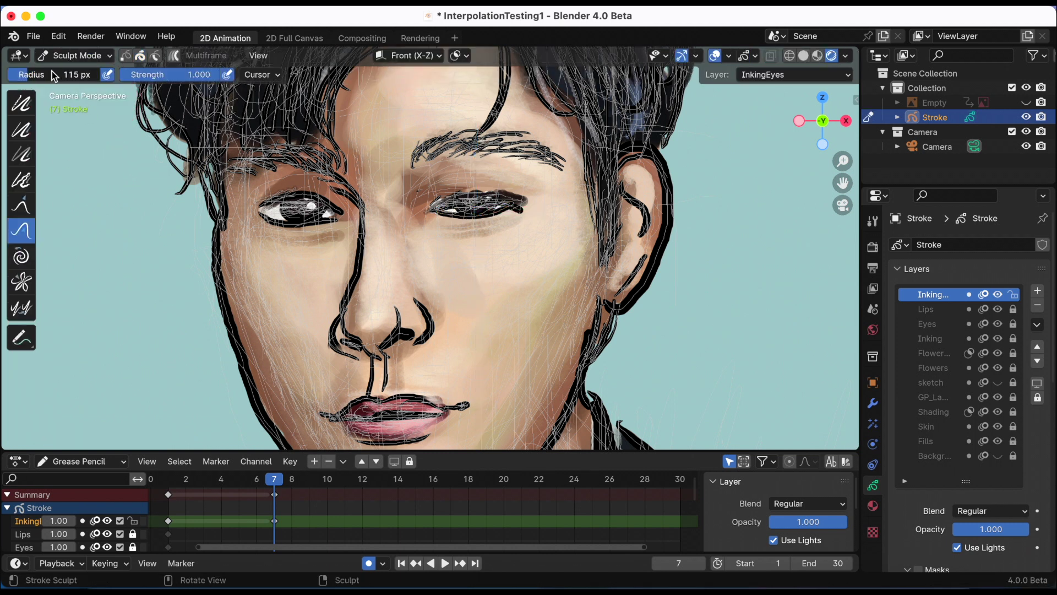
{"action": "left_click_drag", "start_coordinate": [511, 225], "coordinate": [519, 212]}
{"action": "mouse_move", "coordinate": [454, 196]}
{"action": "left_mouse_down"}
{"action": "mouse_move", "coordinate": [500, 185]}
{"action": "mouse_move", "coordinate": [534, 206]}
{"action": "mouse_move", "coordinate": [468, 223]}
{"action": "mouse_move", "coordinate": [460, 215]}
{"action": "mouse_move", "coordinate": [493, 223]}
{"action": "mouse_move", "coordinate": [443, 211]}
{"action": "mouse_move", "coordinate": [465, 218]}
{"action": "left_mouse_up"}
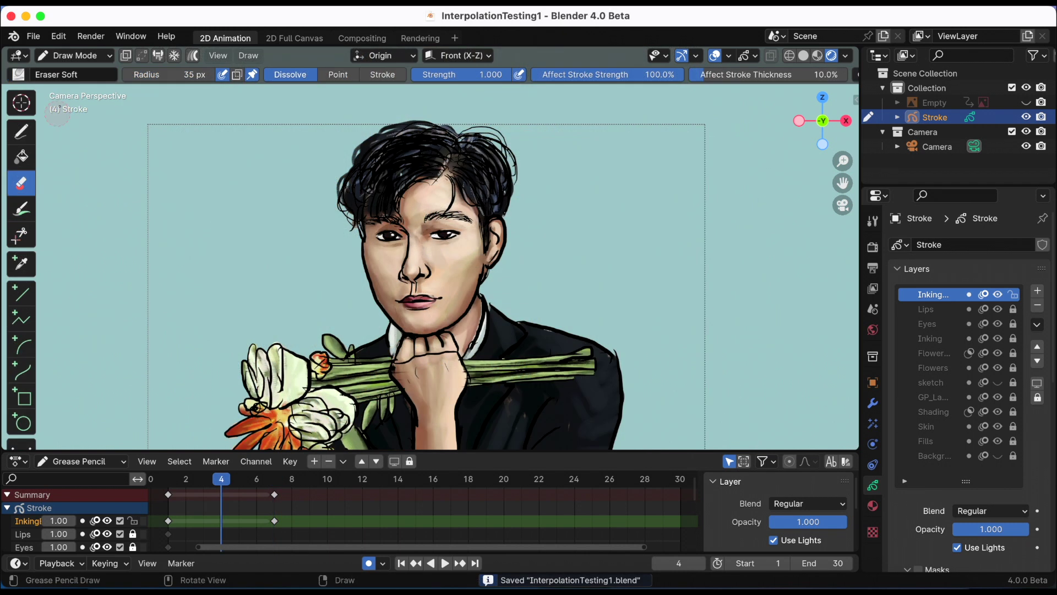
- In Edit Mode, run Interpolate Sequence on the InkingEyes eyelids between frames 1 and 7, then return to Draw Mode
{"action": "left_click", "coordinate": [57, 58]}
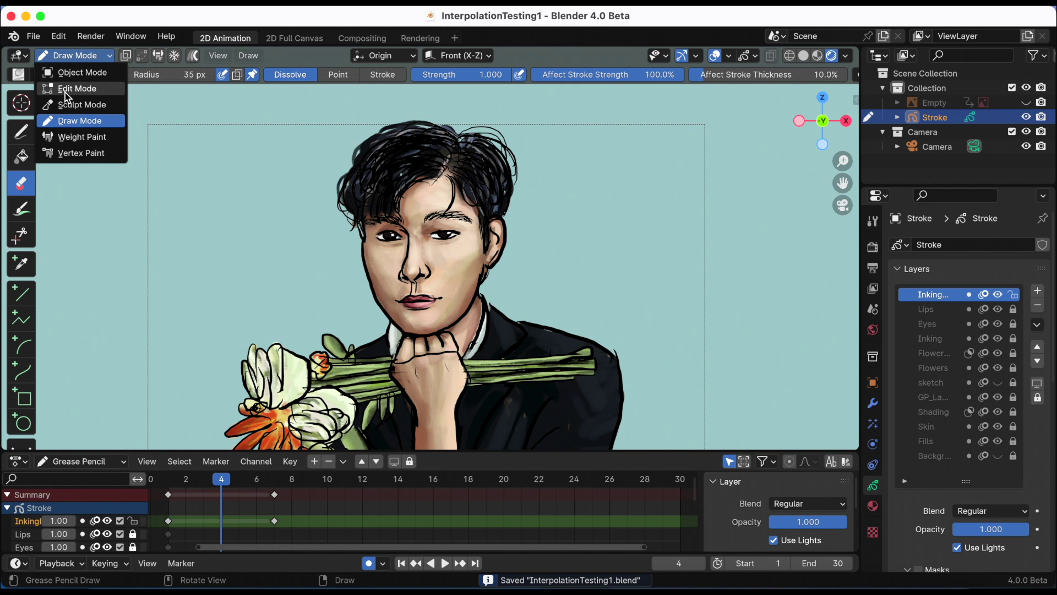
{"action": "left_click", "coordinate": [72, 87]}
{"action": "left_click", "coordinate": [434, 54]}
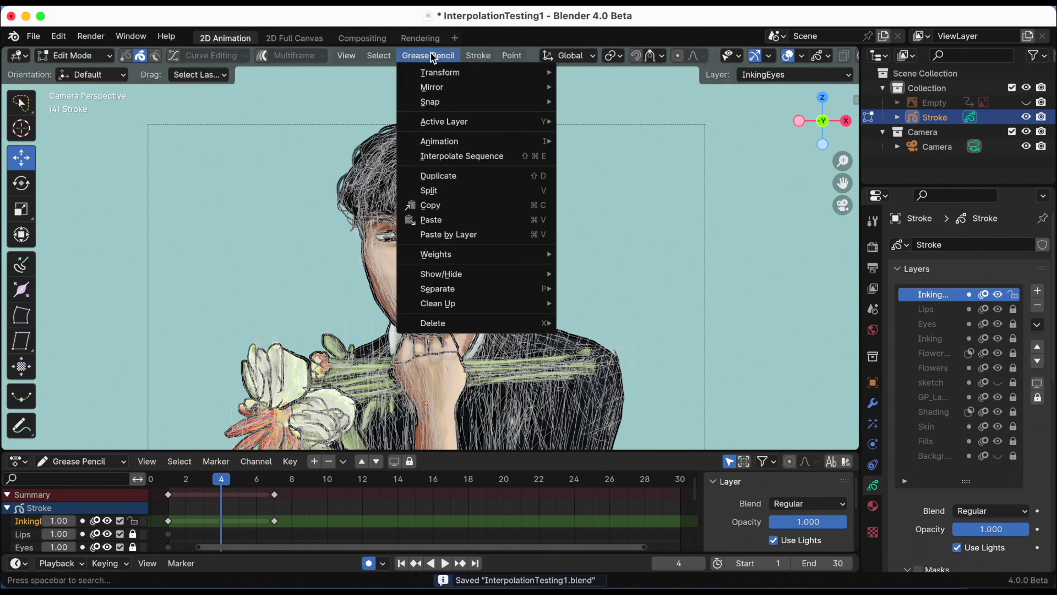
{"action": "left_click", "coordinate": [437, 160]}
{"action": "left_click", "coordinate": [77, 55]}
{"action": "left_click", "coordinate": [80, 121]}
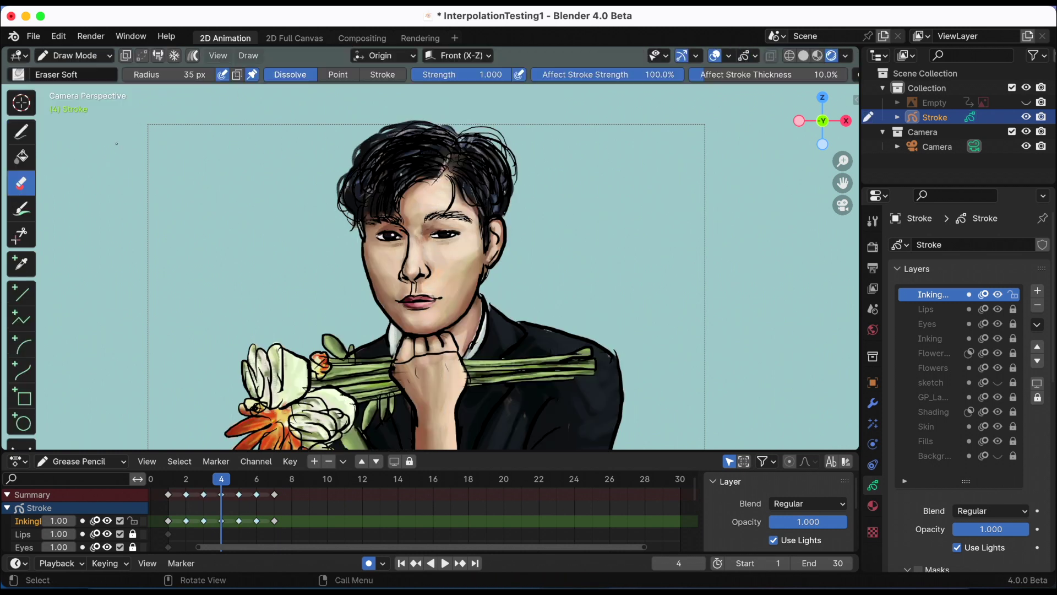
- Replay the wink from frame 1 and scrub through frames 2 to 8
{"action": "left_click", "coordinate": [401, 562]}
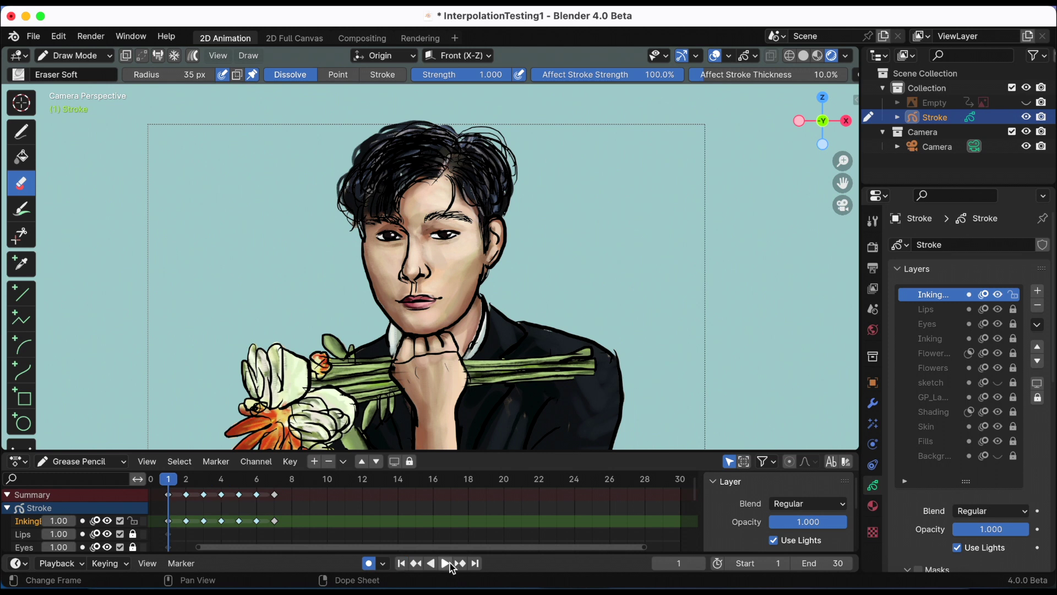
{"action": "left_click", "coordinate": [450, 564]}
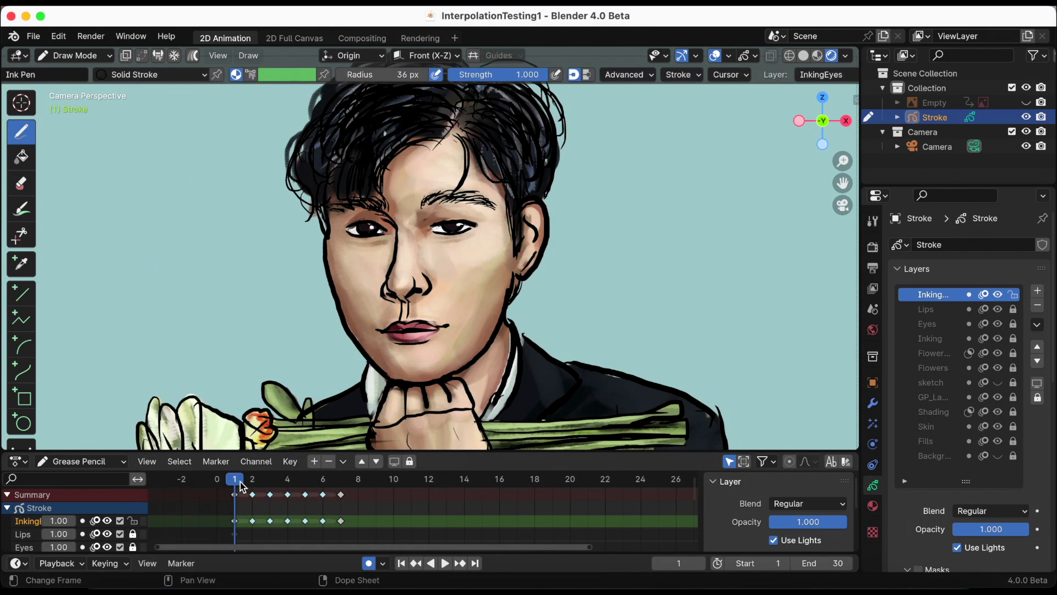
{"action": "left_click", "coordinate": [252, 483]}
{"action": "mouse_move", "coordinate": [252, 483]}
{"action": "left_mouse_down"}
{"action": "mouse_move", "coordinate": [354, 483]}
{"action": "mouse_move", "coordinate": [220, 474]}
{"action": "mouse_move", "coordinate": [235, 468]}
{"action": "left_mouse_up"}
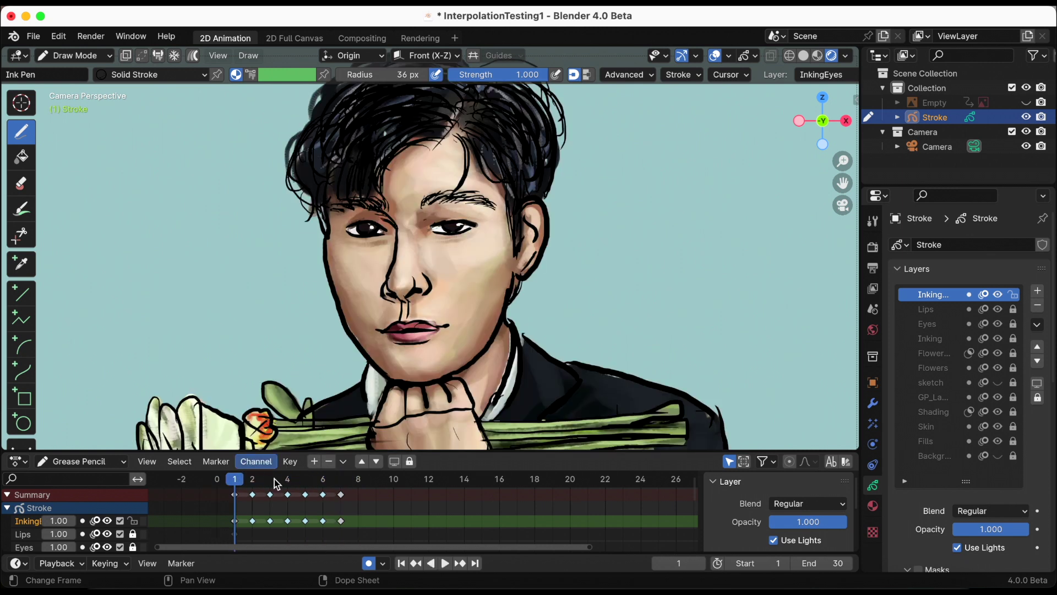
- Play the wink animation to check it and return to frame 1
{"action": "left_click", "coordinate": [453, 564]}
{"action": "left_click", "coordinate": [446, 563]}
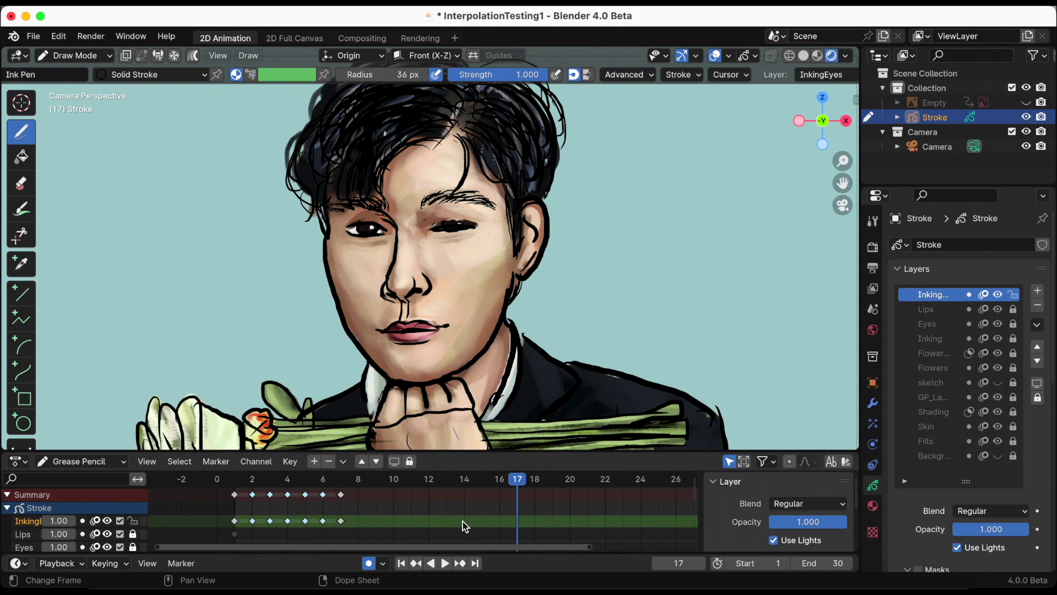
{"action": "left_click", "coordinate": [402, 562]}
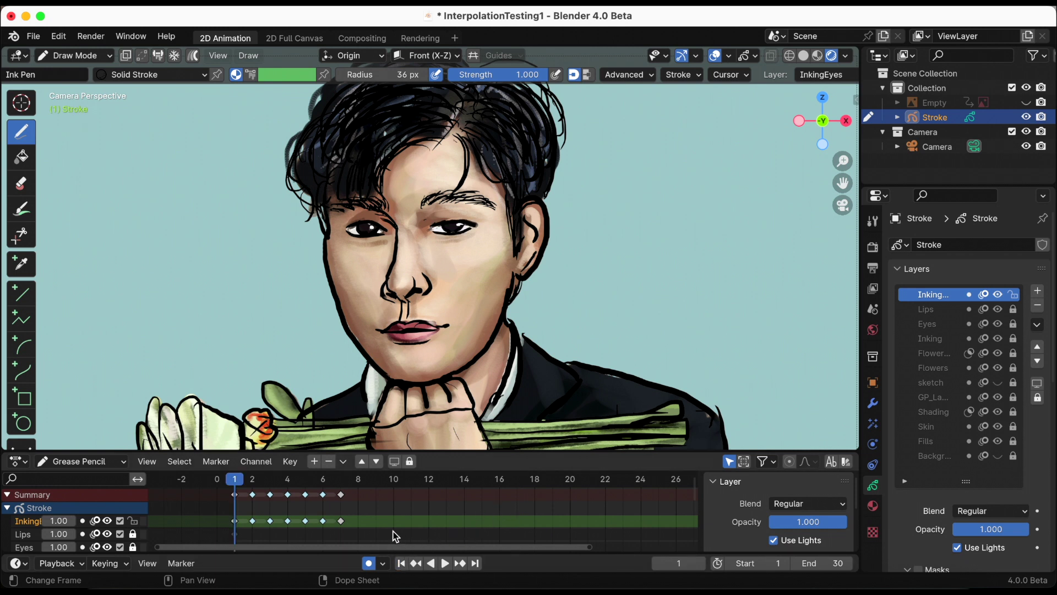
- Duplicate the seven InkingEyes keyframes to frames 12–18 and mirror the copy in time with scale -1
{"action": "left_click_drag", "start_coordinate": [357, 506], "coordinate": [228, 487]}
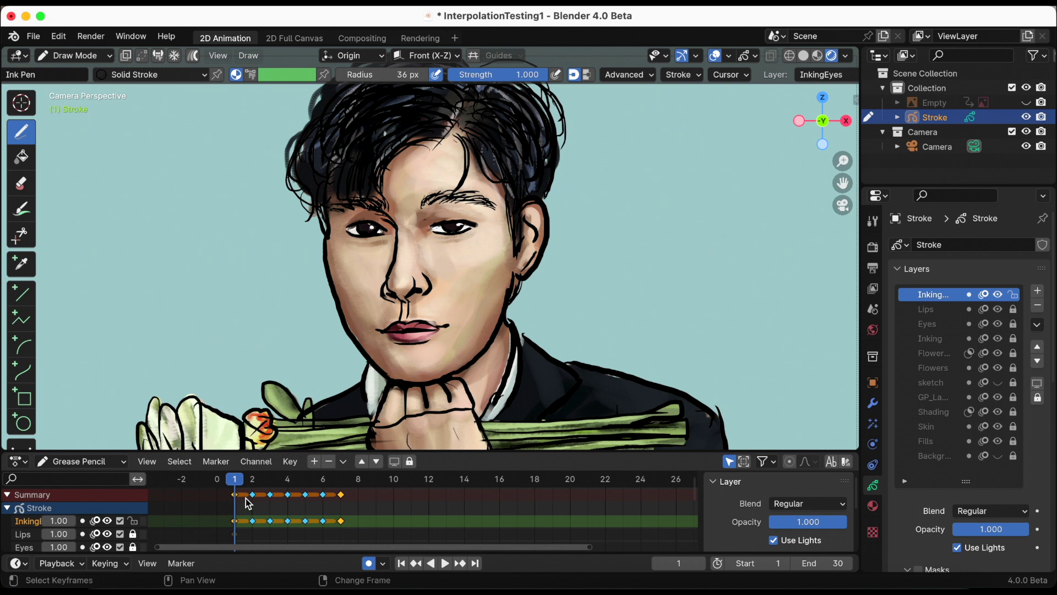
{"action": "left_click_drag", "start_coordinate": [248, 502], "coordinate": [446, 499]}
{"action": "left_click", "coordinate": [446, 500]}
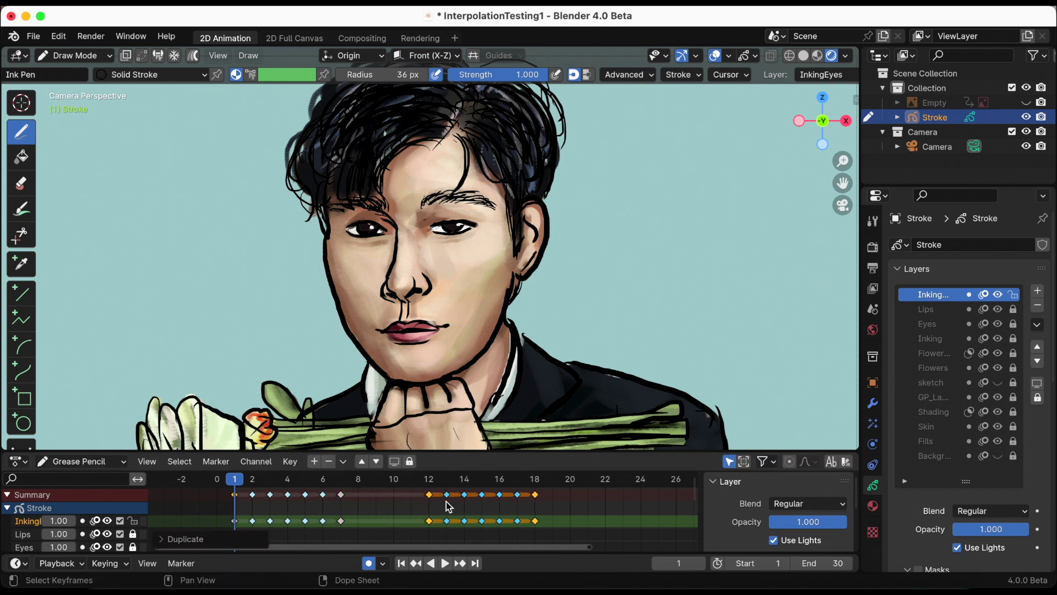
{"action": "key", "text": "s"}
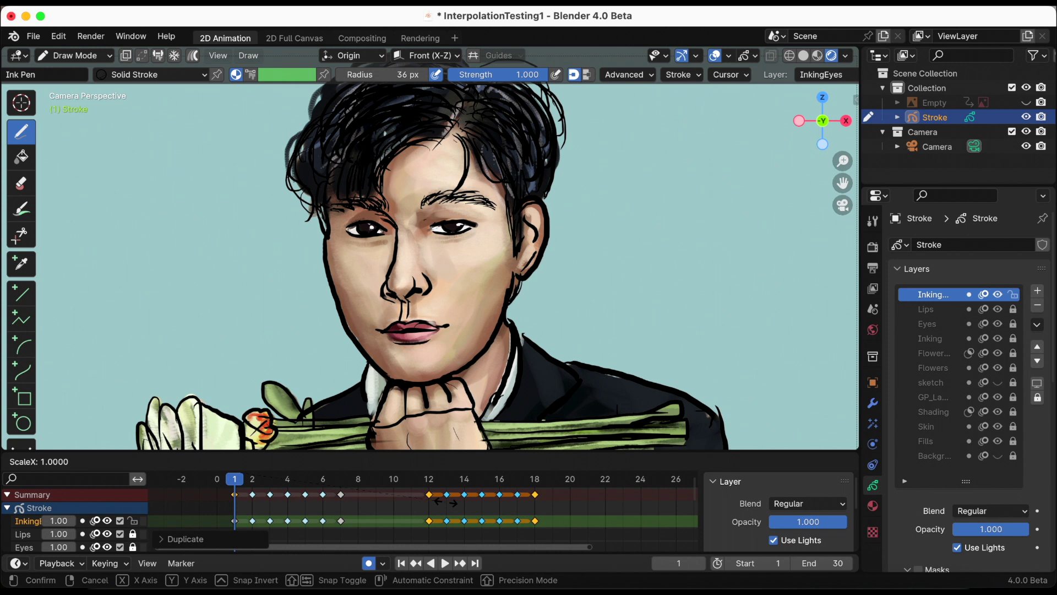
{"action": "type", "text": "-1"}
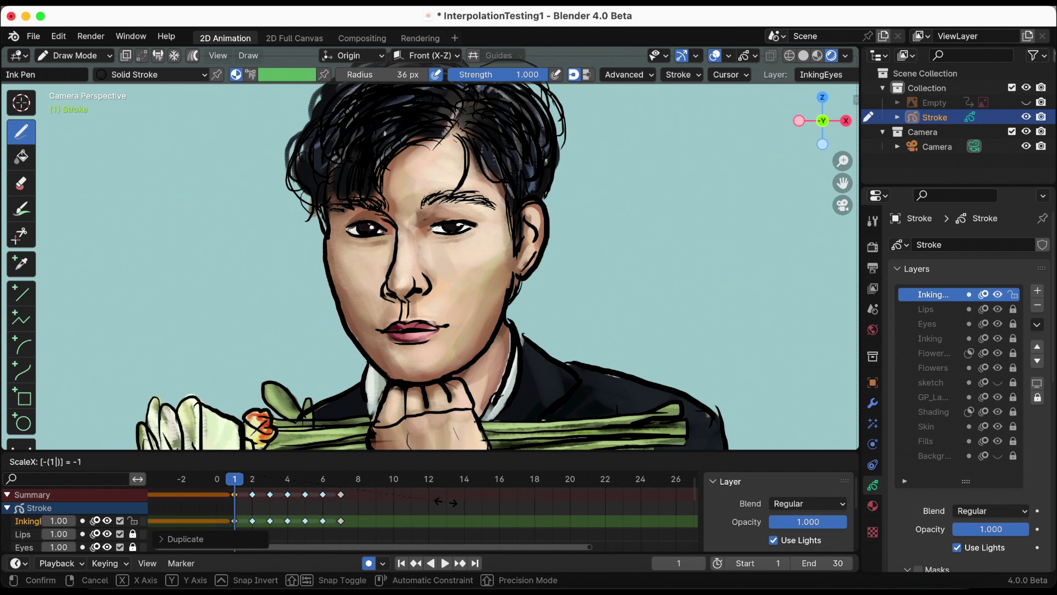
{"action": "key", "text": "Return"}
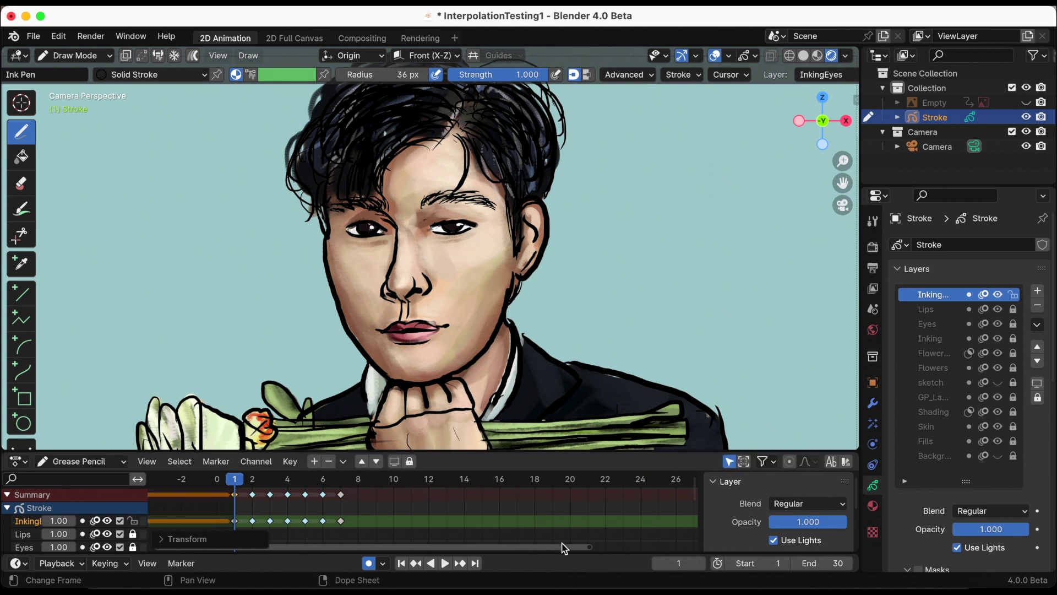
- Move the reversed eye keys back into positive frames after the original wink
{"action": "left_click_drag", "start_coordinate": [562, 548], "coordinate": [327, 484]}
{"action": "left_click_drag", "start_coordinate": [203, 499], "coordinate": [619, 507]}
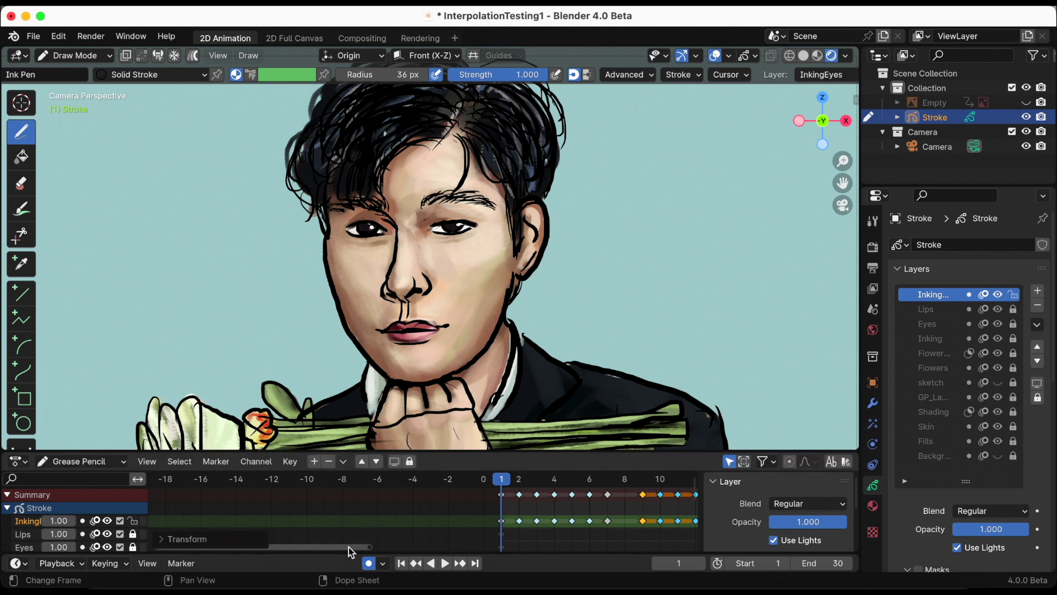
{"action": "left_click_drag", "start_coordinate": [348, 546], "coordinate": [484, 547]}
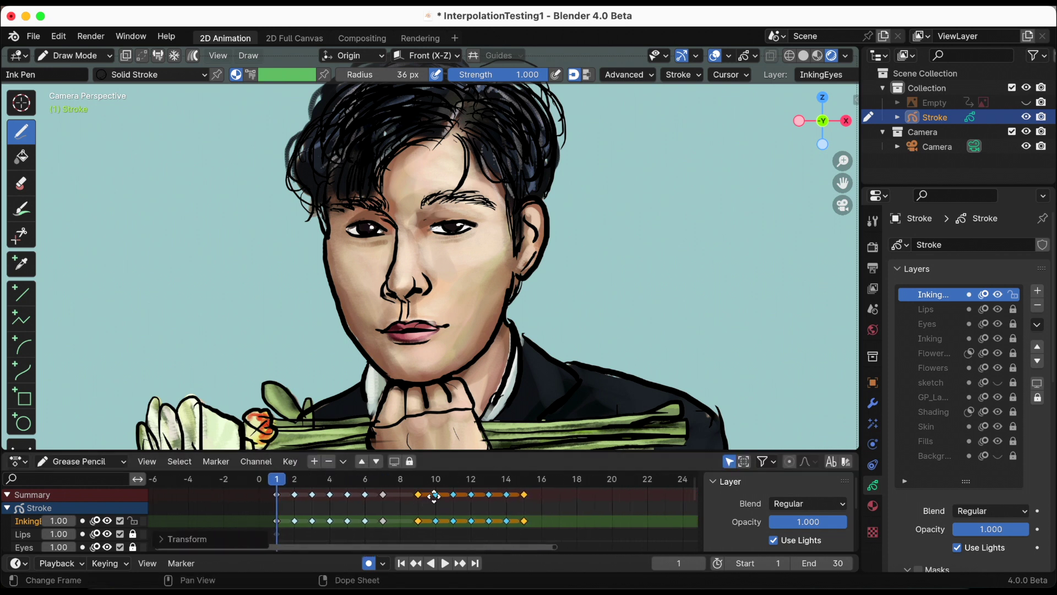
- Place the reopening-eye keys on frames 15–21
{"action": "left_click_drag", "start_coordinate": [435, 495], "coordinate": [593, 503]}
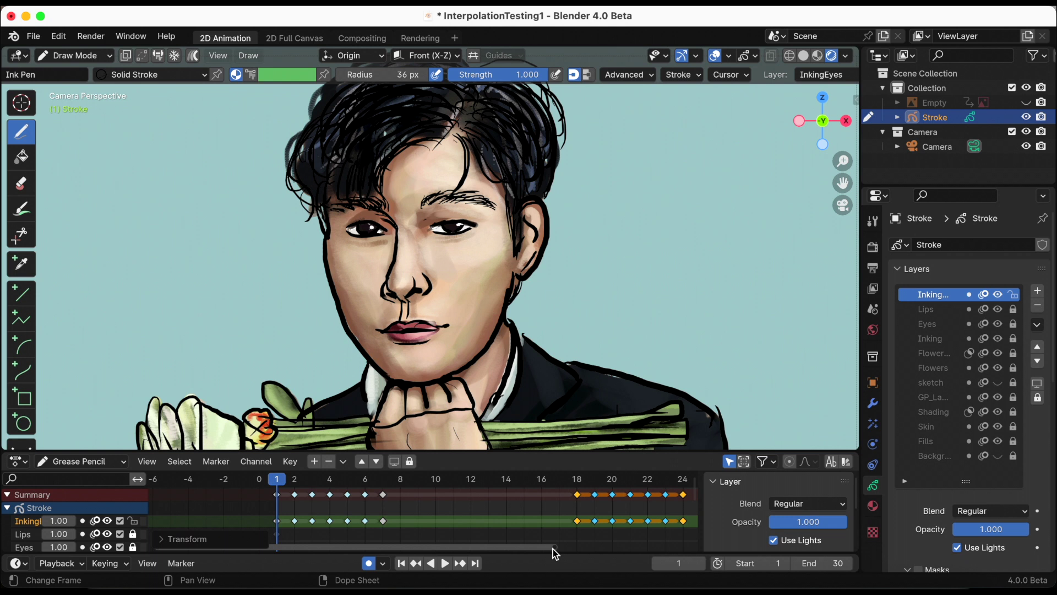
{"action": "left_click_drag", "start_coordinate": [553, 548], "coordinate": [674, 546]}
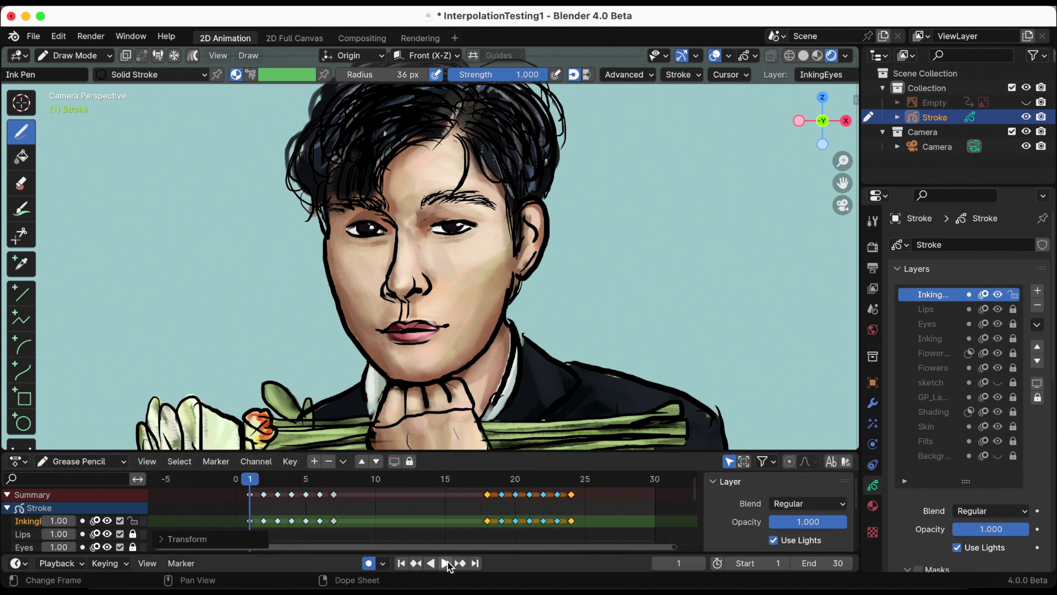
{"action": "left_click_drag", "start_coordinate": [467, 493], "coordinate": [426, 496]}
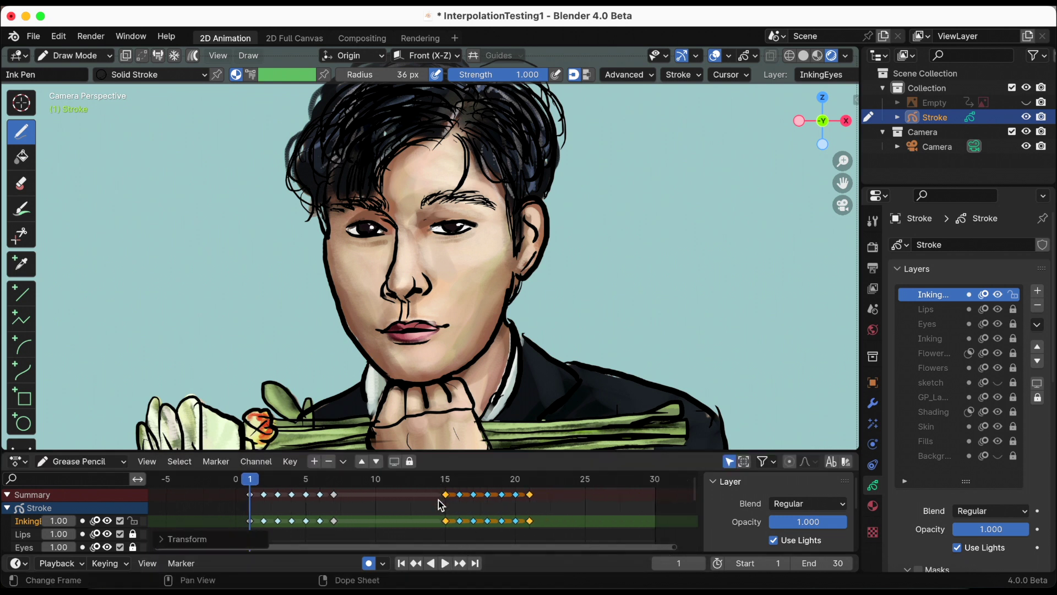
- Play the wink, stop, then replay it from frame 1
{"action": "left_click", "coordinate": [444, 562]}
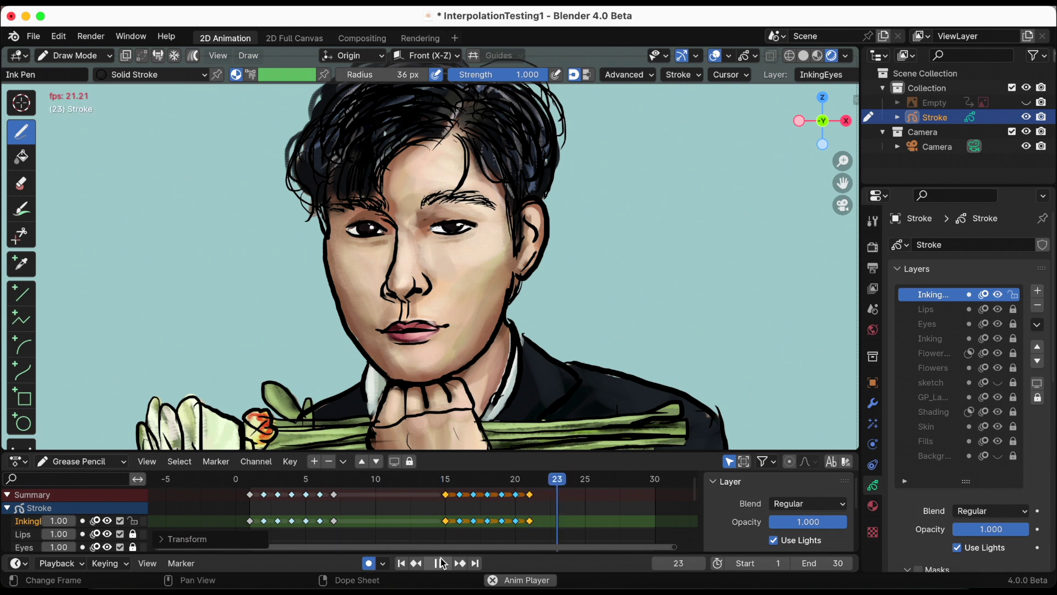
{"action": "left_click", "coordinate": [444, 562]}
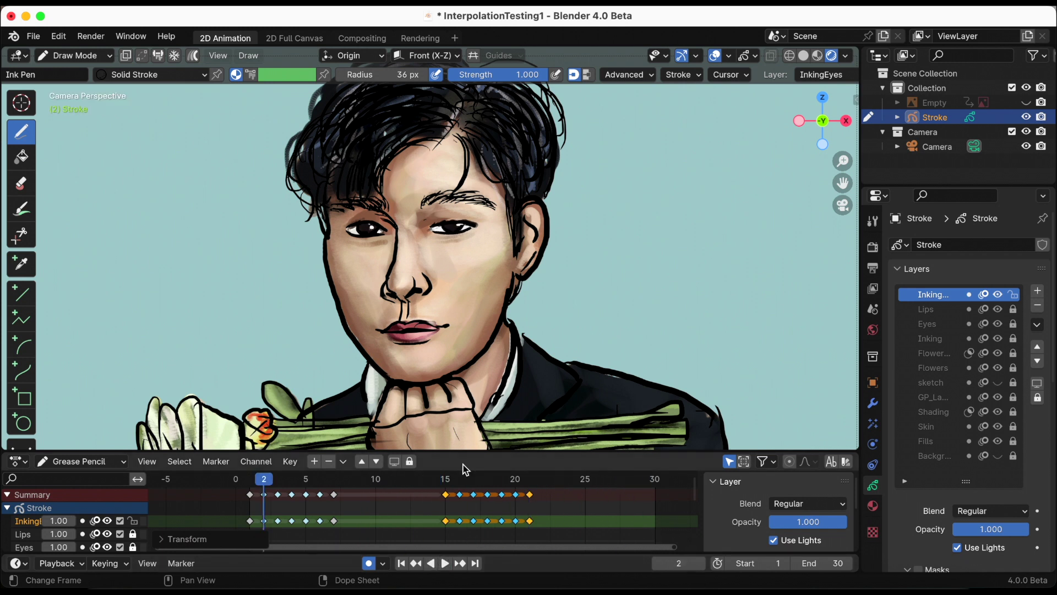
{"action": "key", "text": "Left"}
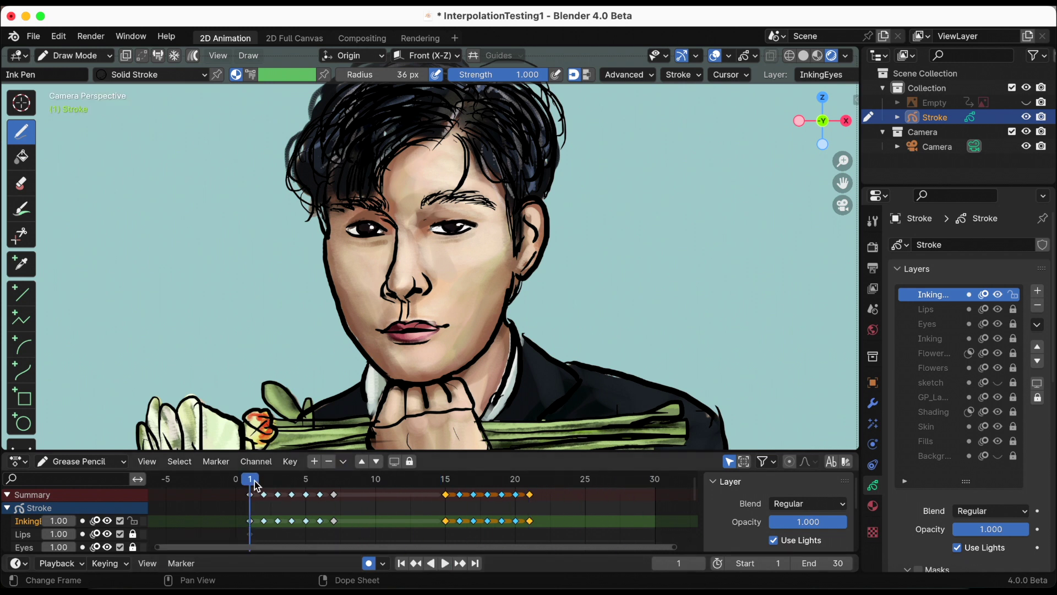
{"action": "key", "text": "space"}
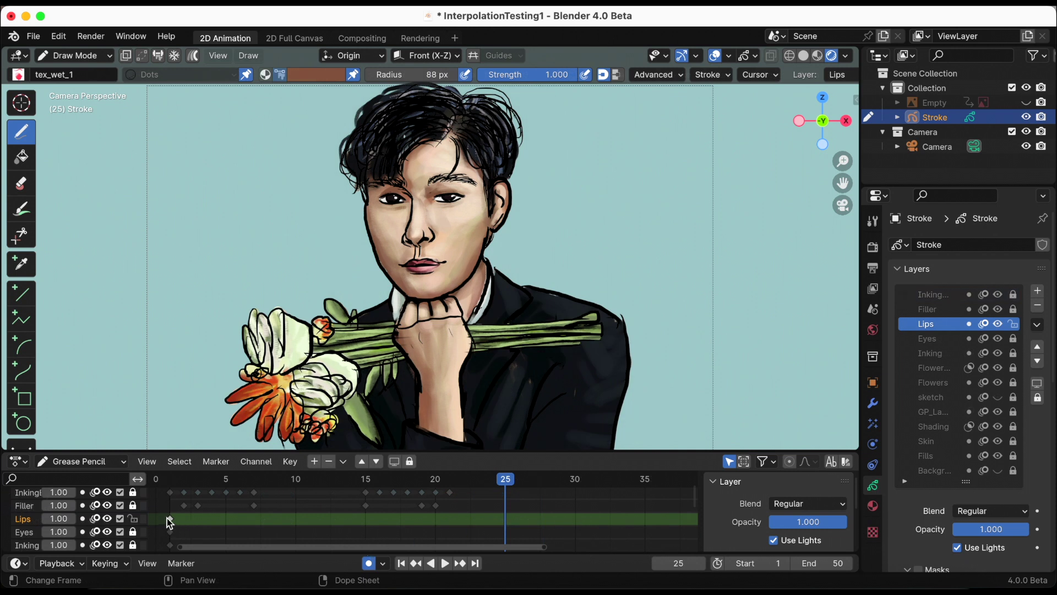
- Copy the Lips frame-1 keyframe to frame 25, then go to frame 34 and zoom in on the face
{"action": "left_click_drag", "start_coordinate": [170, 521], "coordinate": [507, 512]}
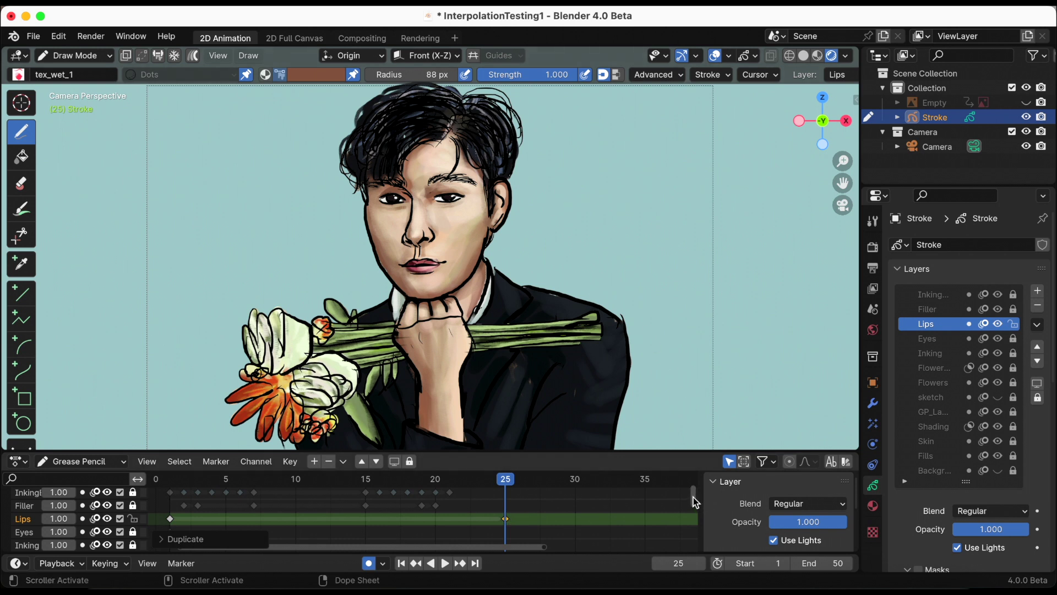
{"action": "left_click_drag", "start_coordinate": [693, 503], "coordinate": [686, 471]}
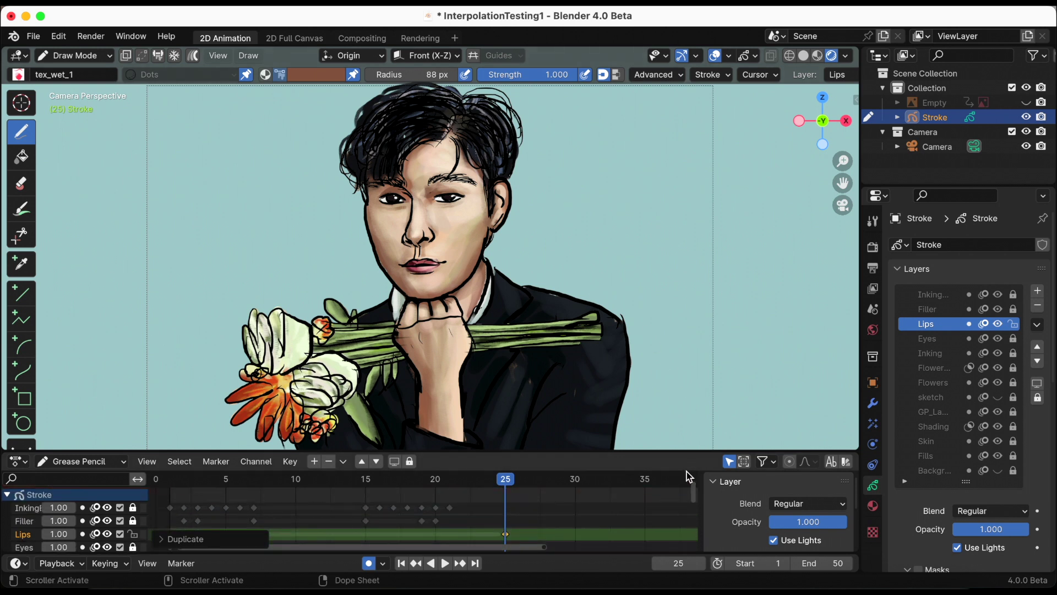
{"action": "left_click_drag", "start_coordinate": [506, 484], "coordinate": [631, 481]}
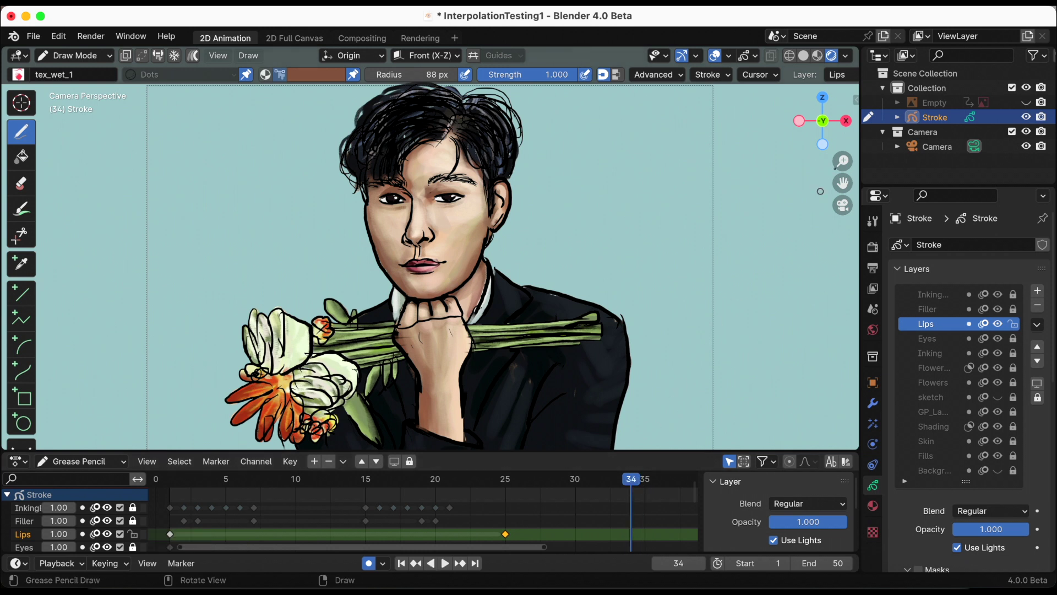
{"action": "left_click_drag", "start_coordinate": [843, 162], "coordinate": [331, 130]}
{"action": "left_click", "coordinate": [75, 55]}
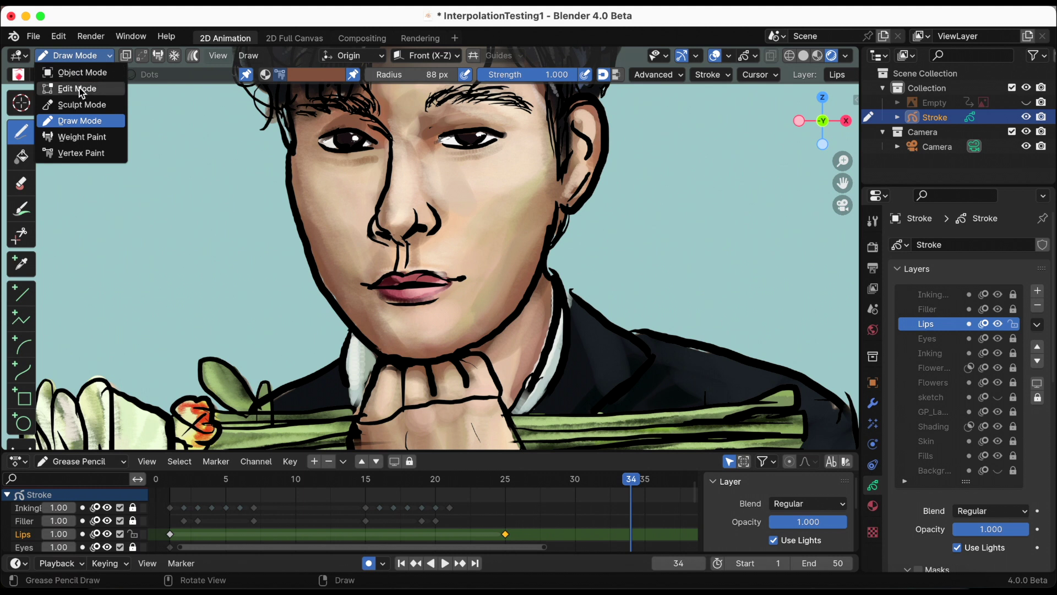
- In Sculpt Mode, push both lip corners outward into a smile at frame 34
{"action": "left_click", "coordinate": [80, 103]}
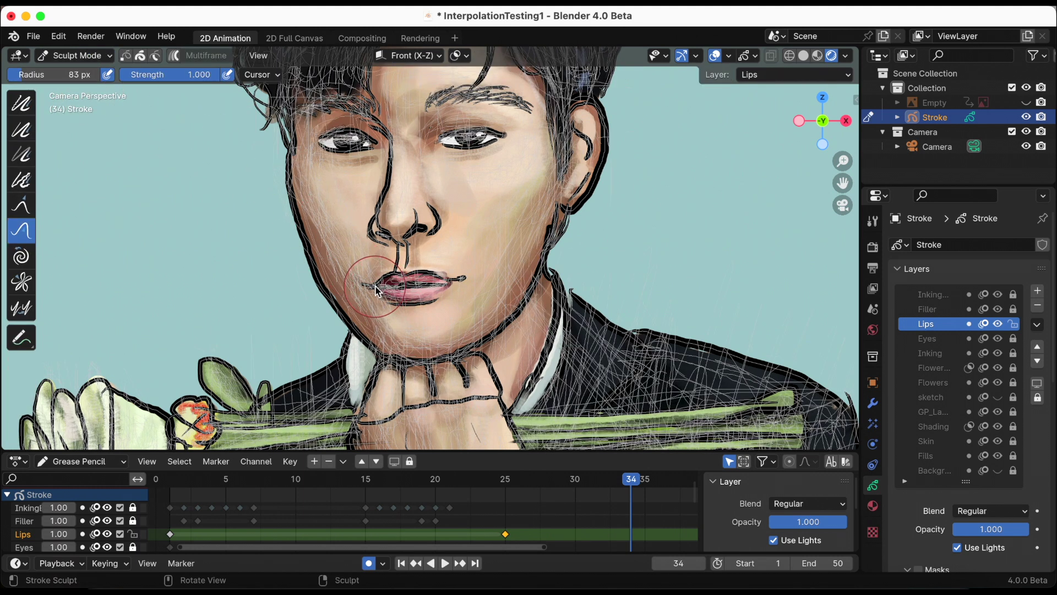
{"action": "left_click_drag", "start_coordinate": [369, 286], "coordinate": [368, 292]}
{"action": "mouse_move", "coordinate": [460, 279]}
{"action": "left_mouse_down"}
{"action": "mouse_move", "coordinate": [472, 282]}
{"action": "mouse_move", "coordinate": [449, 278]}
{"action": "left_mouse_up"}
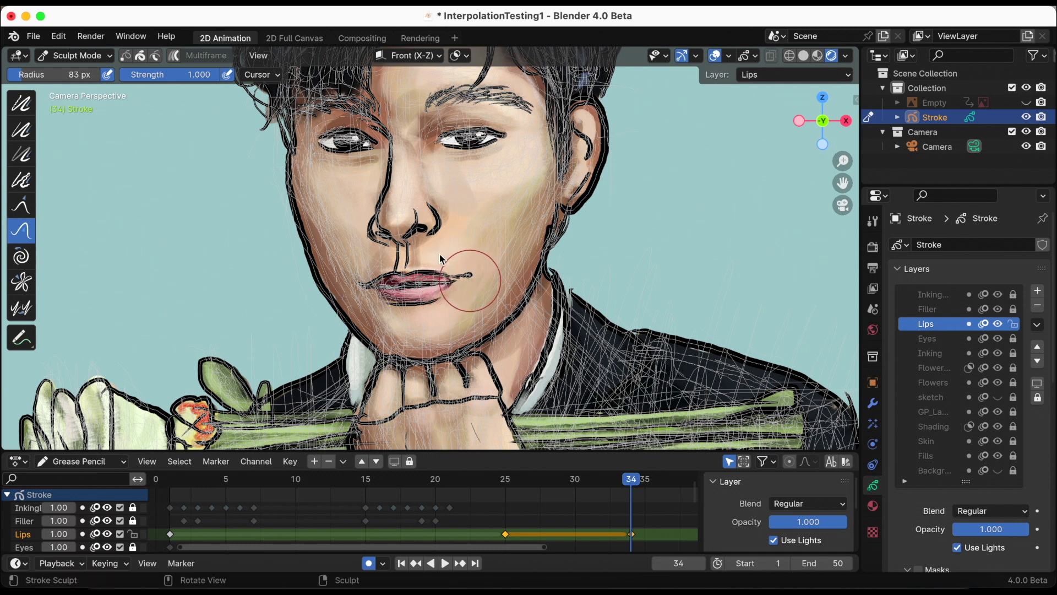
- Return to Draw Mode, preview the smile, then go to frame 30 in Edit Mode
{"action": "left_click", "coordinate": [90, 60]}
{"action": "left_click", "coordinate": [80, 121]}
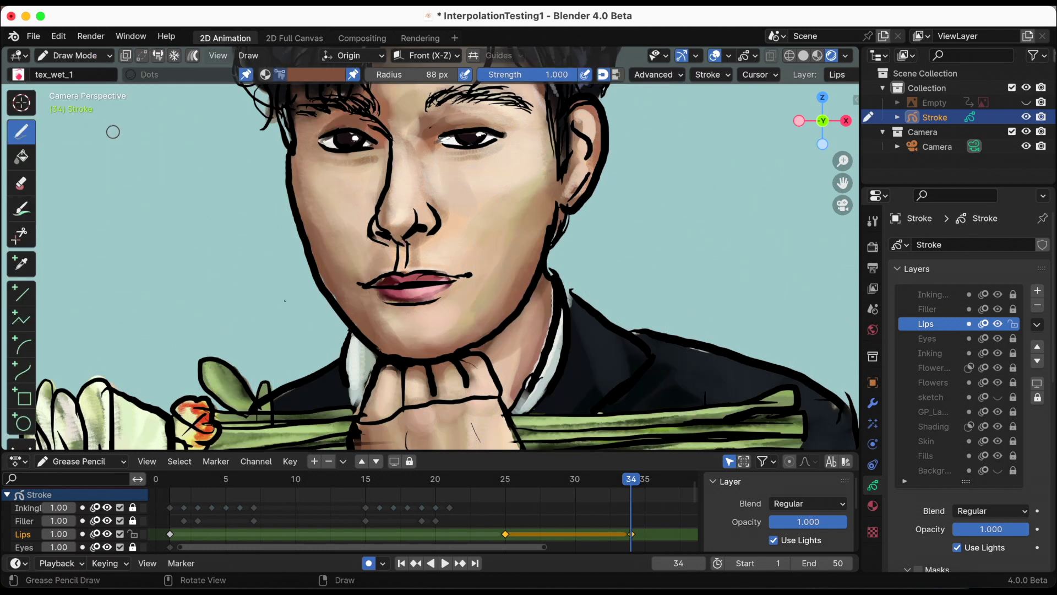
{"action": "key", "text": "space"}
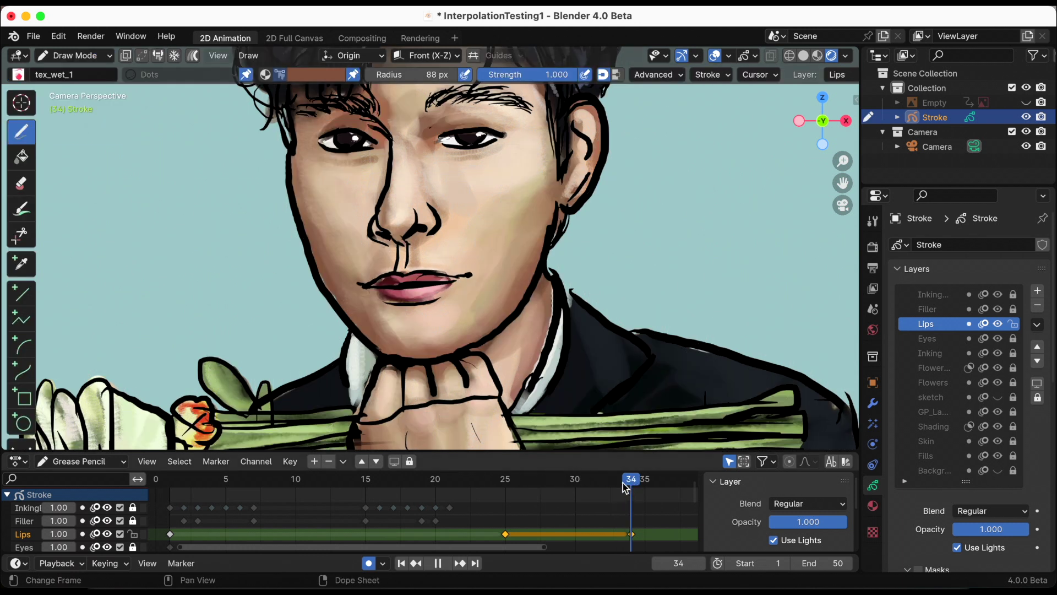
{"action": "mouse_move", "coordinate": [630, 485]}
{"action": "left_mouse_down"}
{"action": "mouse_move", "coordinate": [616, 481]}
{"action": "mouse_move", "coordinate": [626, 485]}
{"action": "left_mouse_up"}
{"action": "key", "text": "space"}
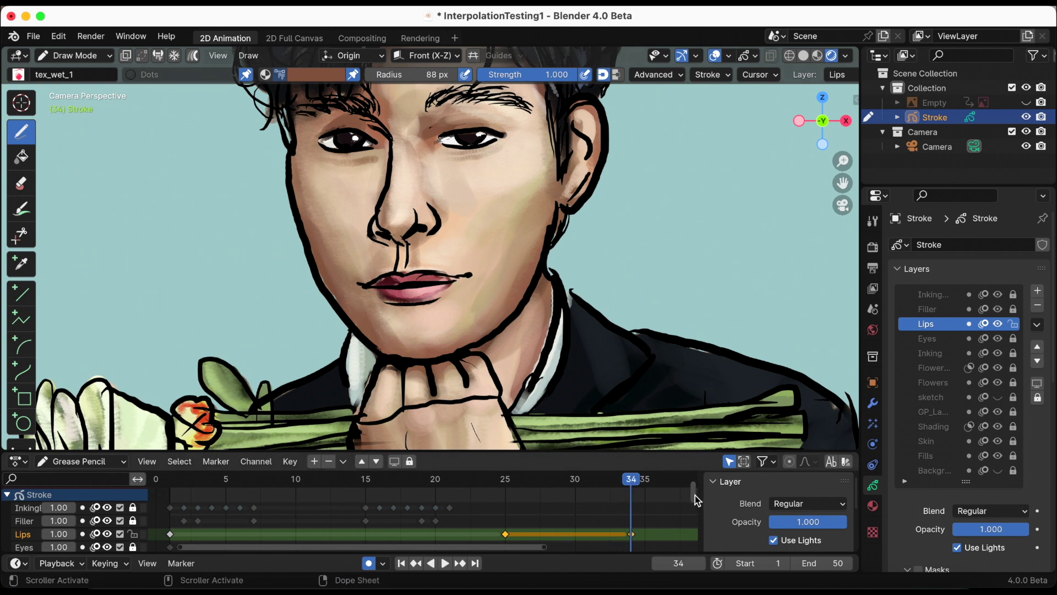
{"action": "scroll", "coordinate": [695, 503], "scroll_direction": "down", "scroll_amount": 1}
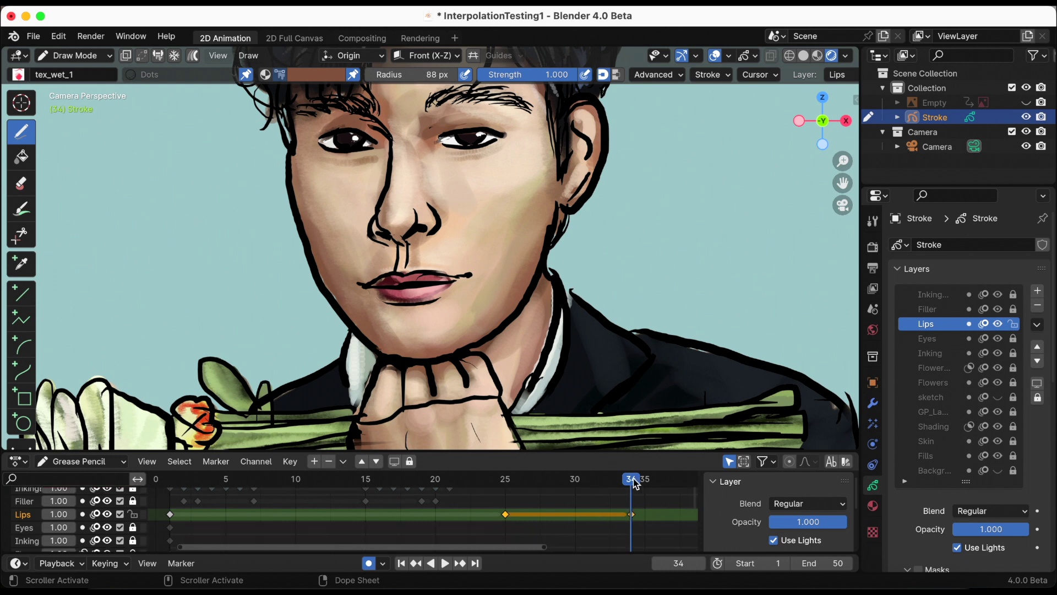
{"action": "left_click_drag", "start_coordinate": [636, 483], "coordinate": [574, 492]}
{"action": "key", "text": "Tab"}
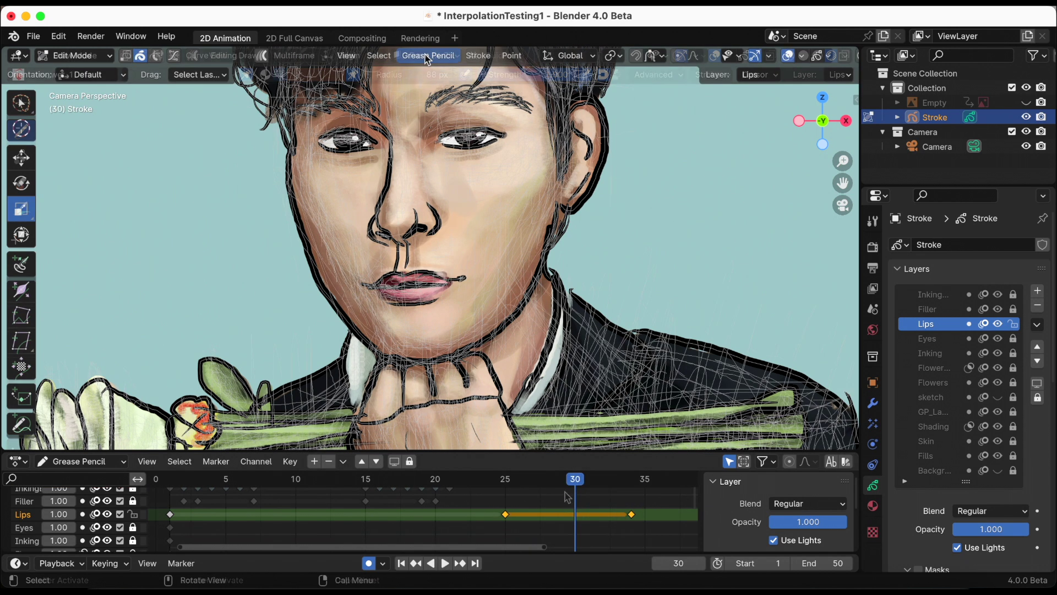
- Interpolate the Lips drawings from frame 25 to 34, return to Draw Mode, review, and zoom out
{"action": "left_click", "coordinate": [427, 56]}
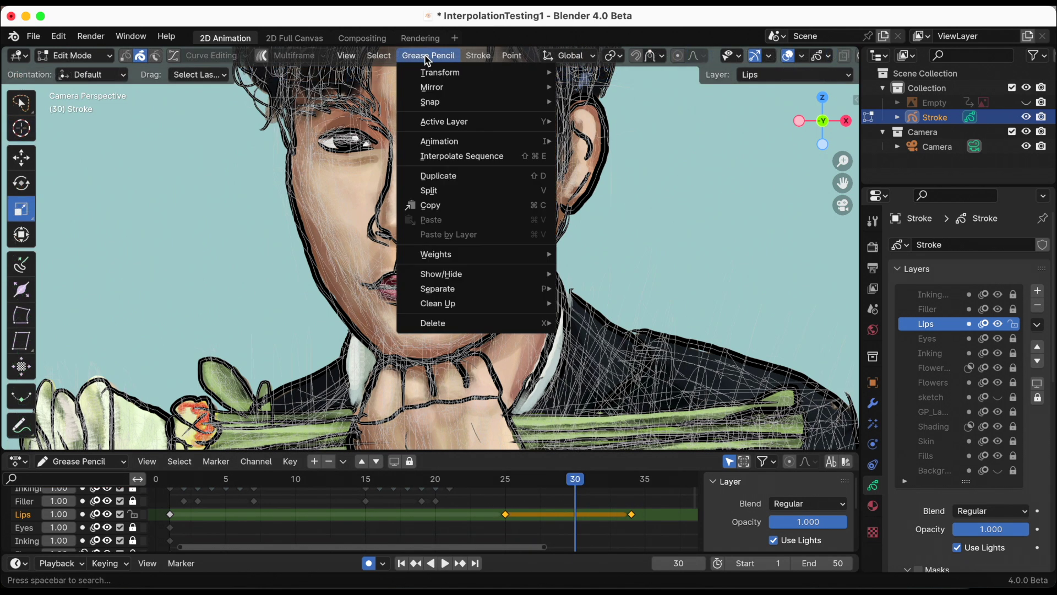
{"action": "left_click", "coordinate": [444, 156]}
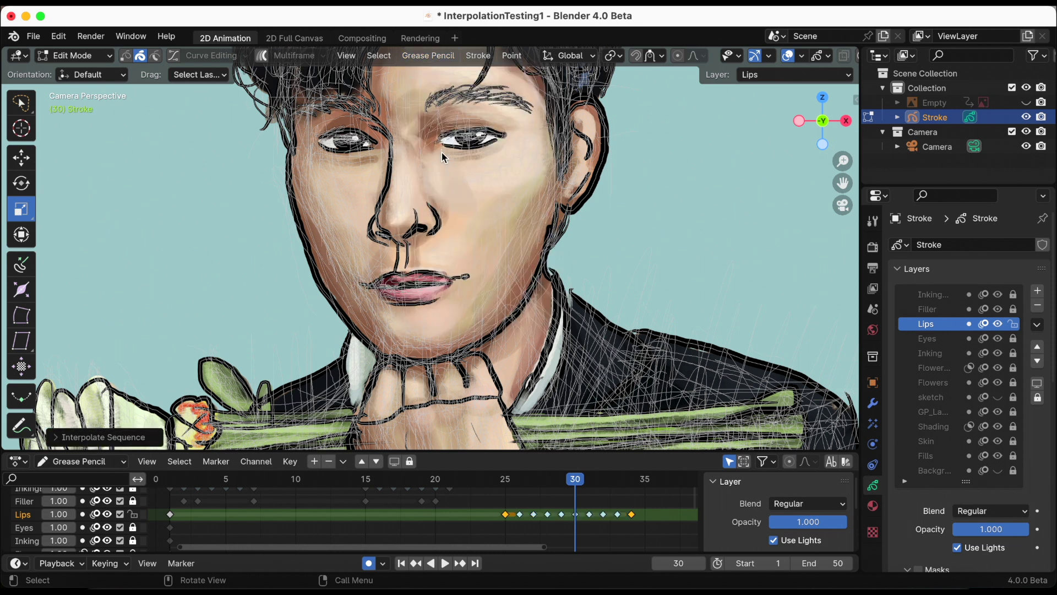
{"action": "left_click", "coordinate": [100, 58]}
{"action": "left_click", "coordinate": [91, 118]}
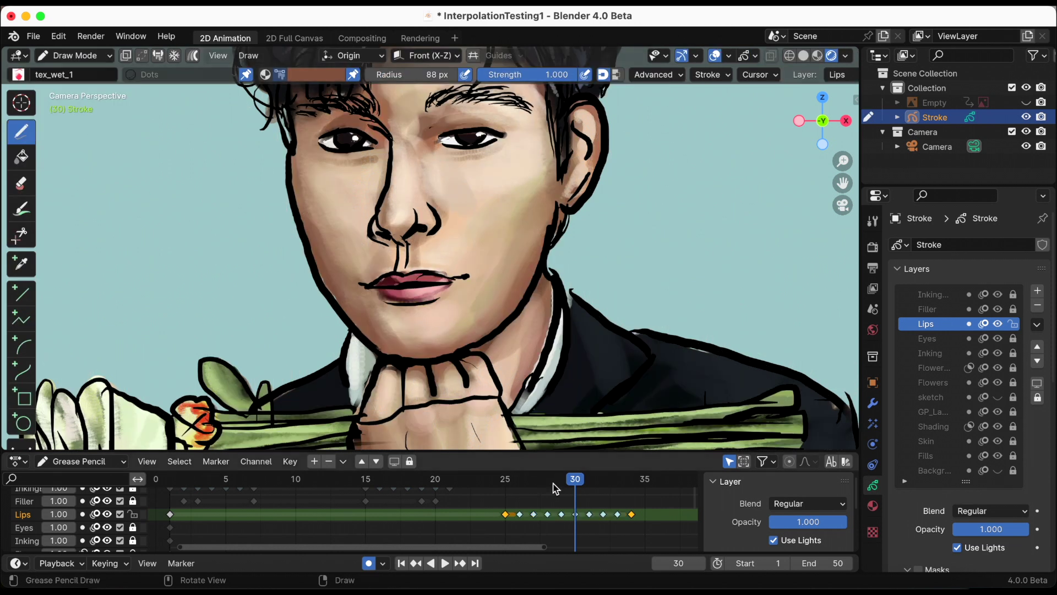
{"action": "mouse_move", "coordinate": [575, 484]}
{"action": "left_mouse_down"}
{"action": "mouse_move", "coordinate": [505, 488]}
{"action": "mouse_move", "coordinate": [630, 488]}
{"action": "left_mouse_up"}
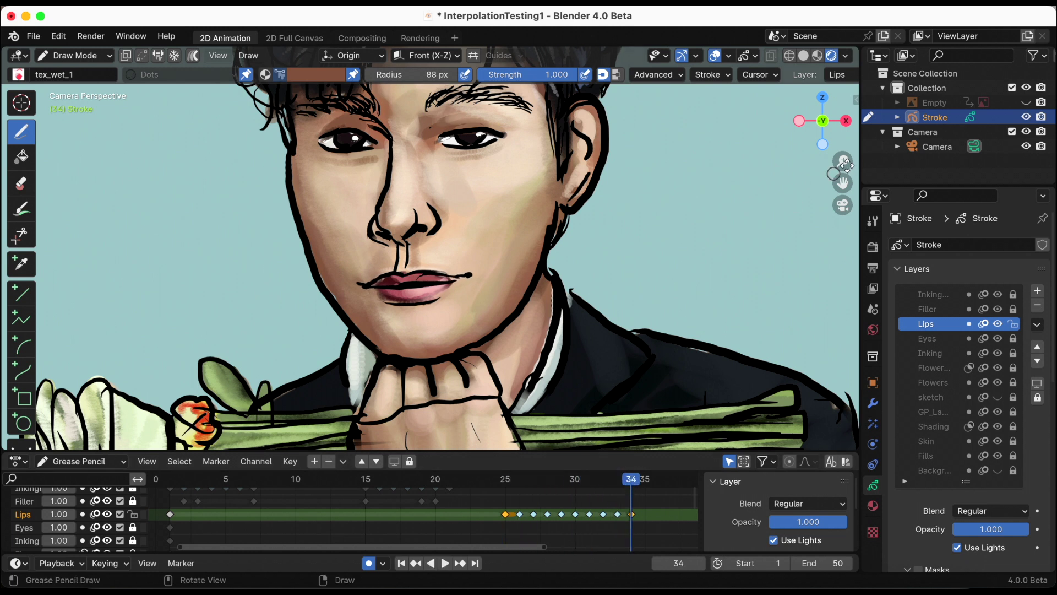
{"action": "left_click_drag", "start_coordinate": [844, 161], "coordinate": [844, 231]}
- Replay the whole animation from frame 1 and stop it
{"action": "left_click", "coordinate": [400, 563]}
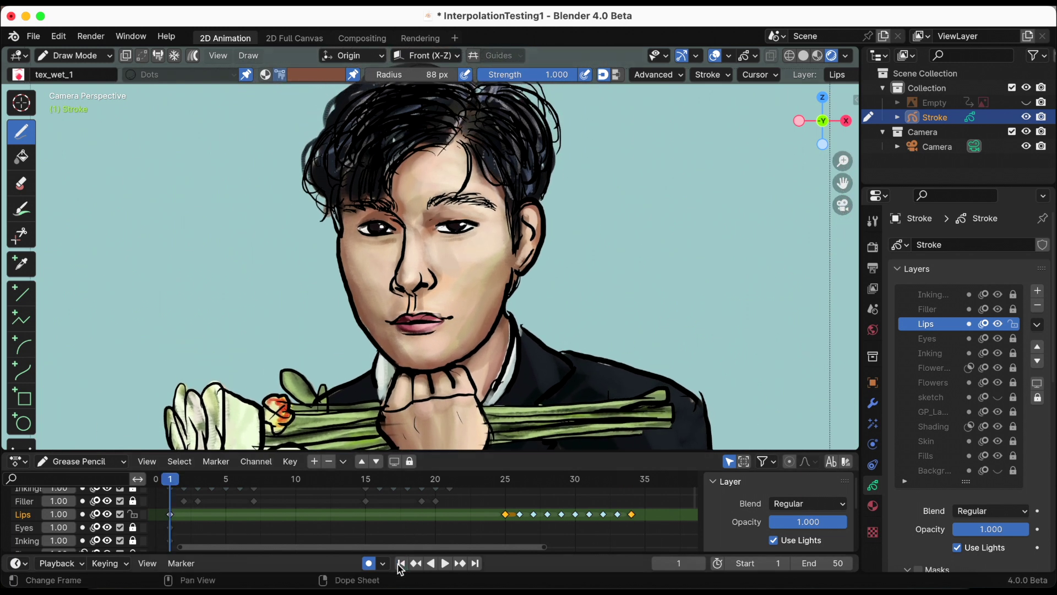
{"action": "left_click", "coordinate": [445, 563]}
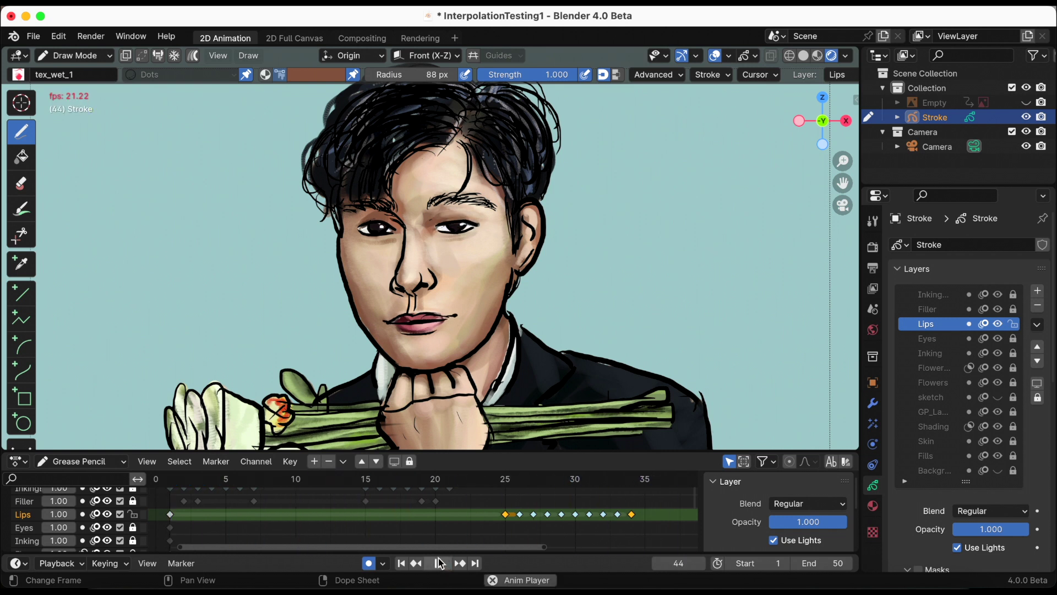
{"action": "left_click", "coordinate": [439, 563]}
- Box-select the Lips smile keys 25–34 and move them about eight frames later
{"action": "left_click_drag", "start_coordinate": [496, 506], "coordinate": [622, 520]}
{"action": "left_click_drag", "start_coordinate": [506, 521], "coordinate": [608, 511]}
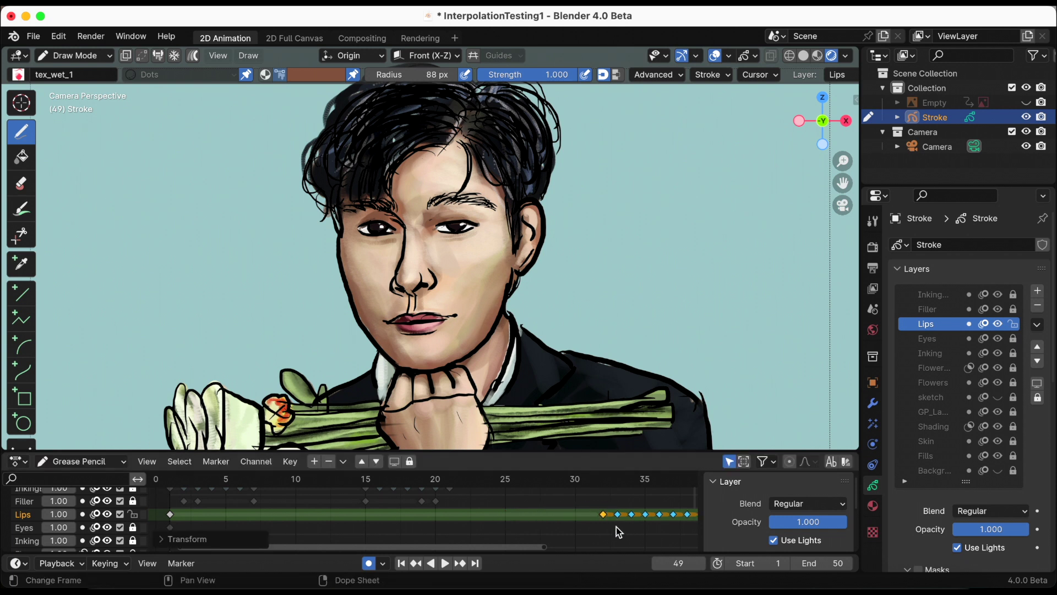
{"action": "left_click_drag", "start_coordinate": [547, 548], "coordinate": [677, 548]}
{"action": "left_click_drag", "start_coordinate": [496, 514], "coordinate": [510, 515]}
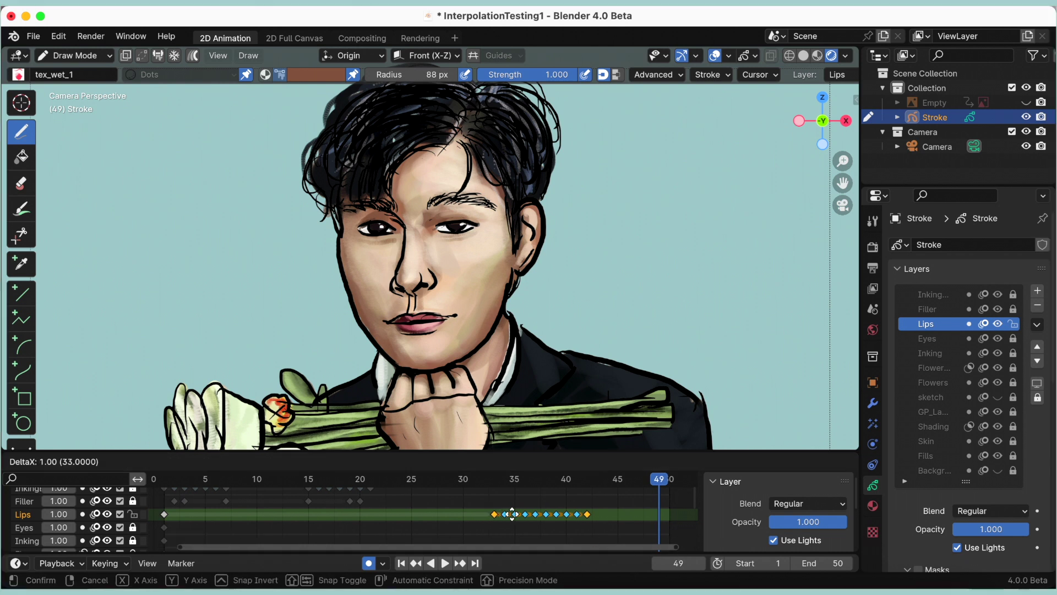